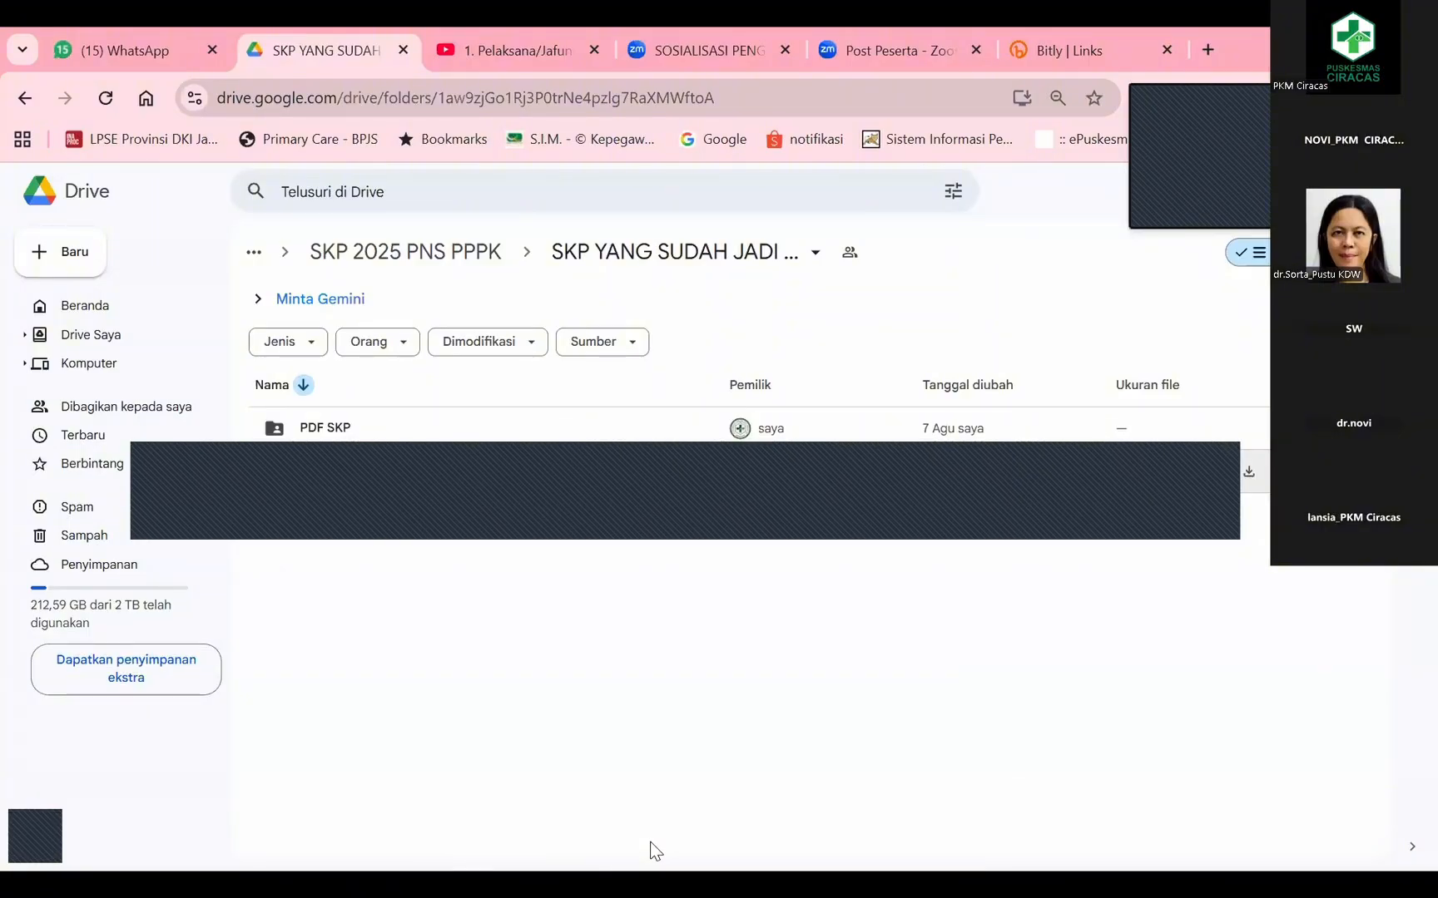
Switch to the employee's SKP spreadsheet and examine the superior's work plan, the Rencana Hasil Kerja entries and the individual performance indicators.
{"action": "key", "text": "alt+Tab"}
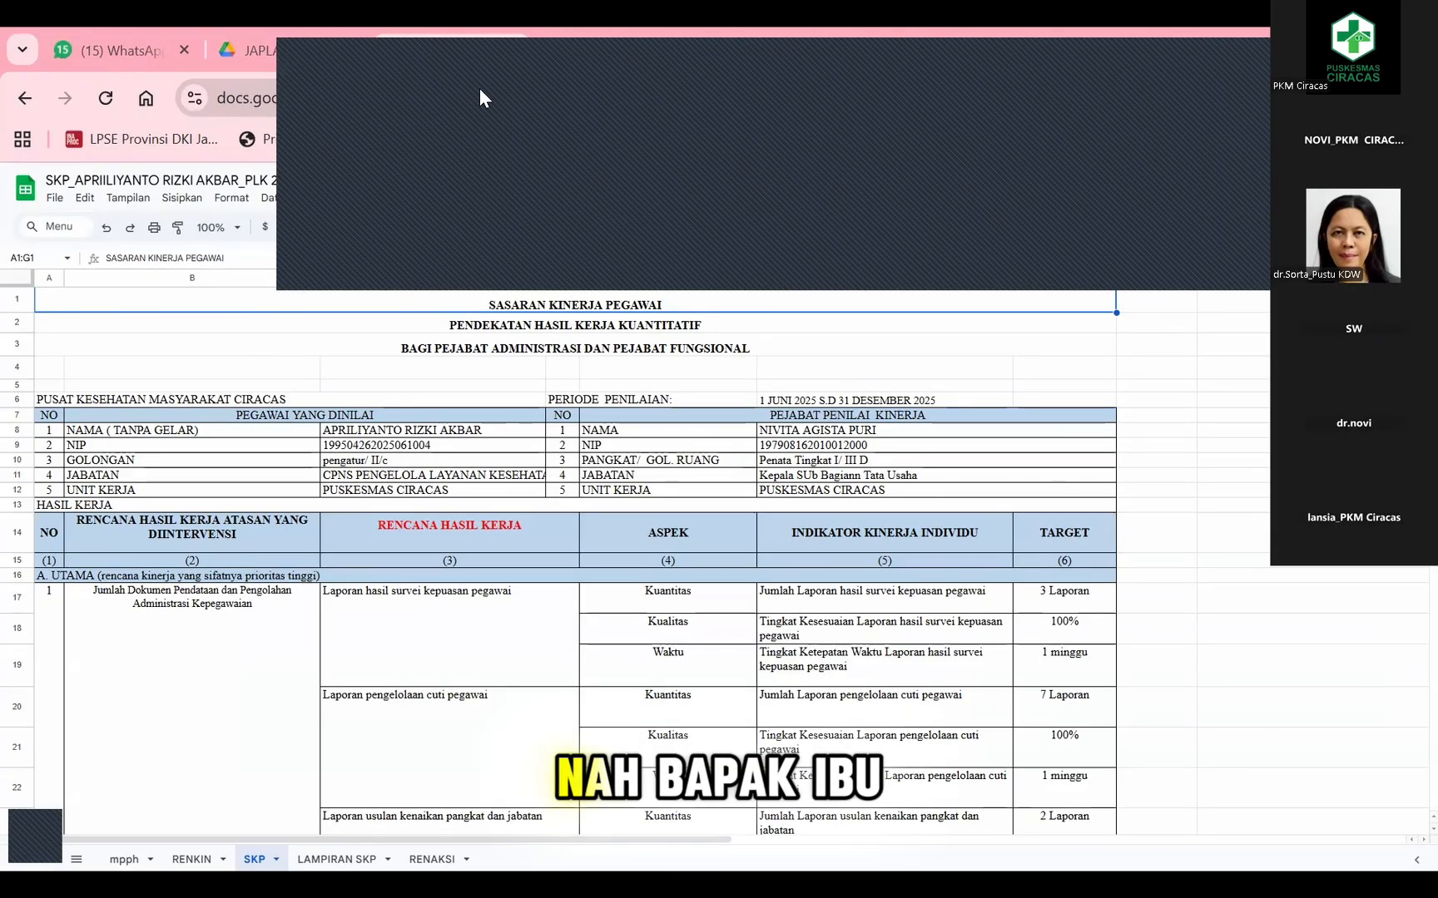
{"action": "scroll", "coordinate": [713, 307], "scroll_direction": "down", "scroll_amount": 5}
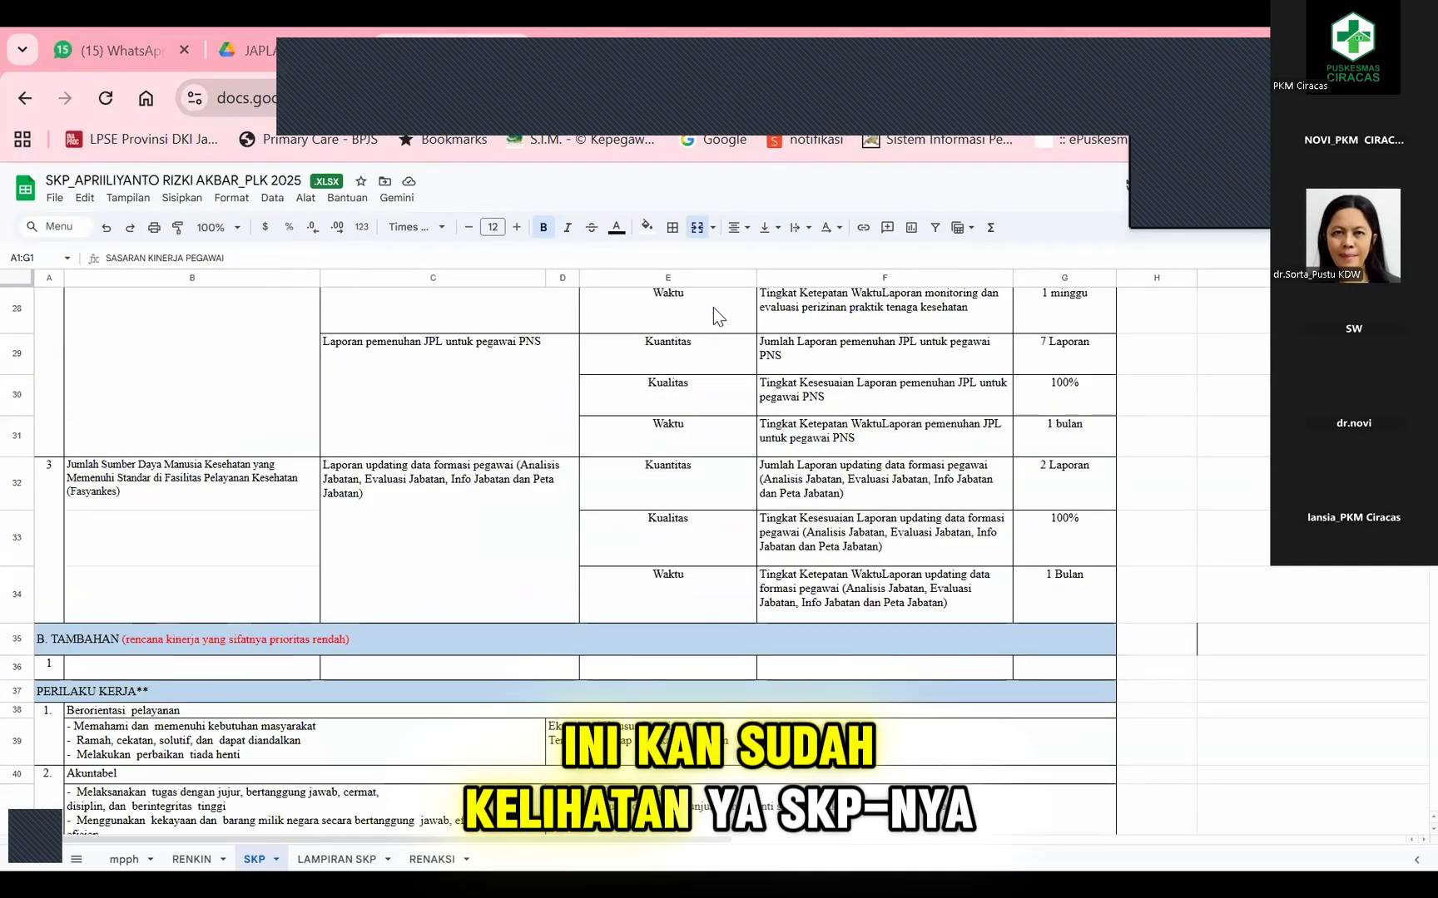
{"action": "scroll", "coordinate": [670, 397], "scroll_direction": "up", "scroll_amount": 5}
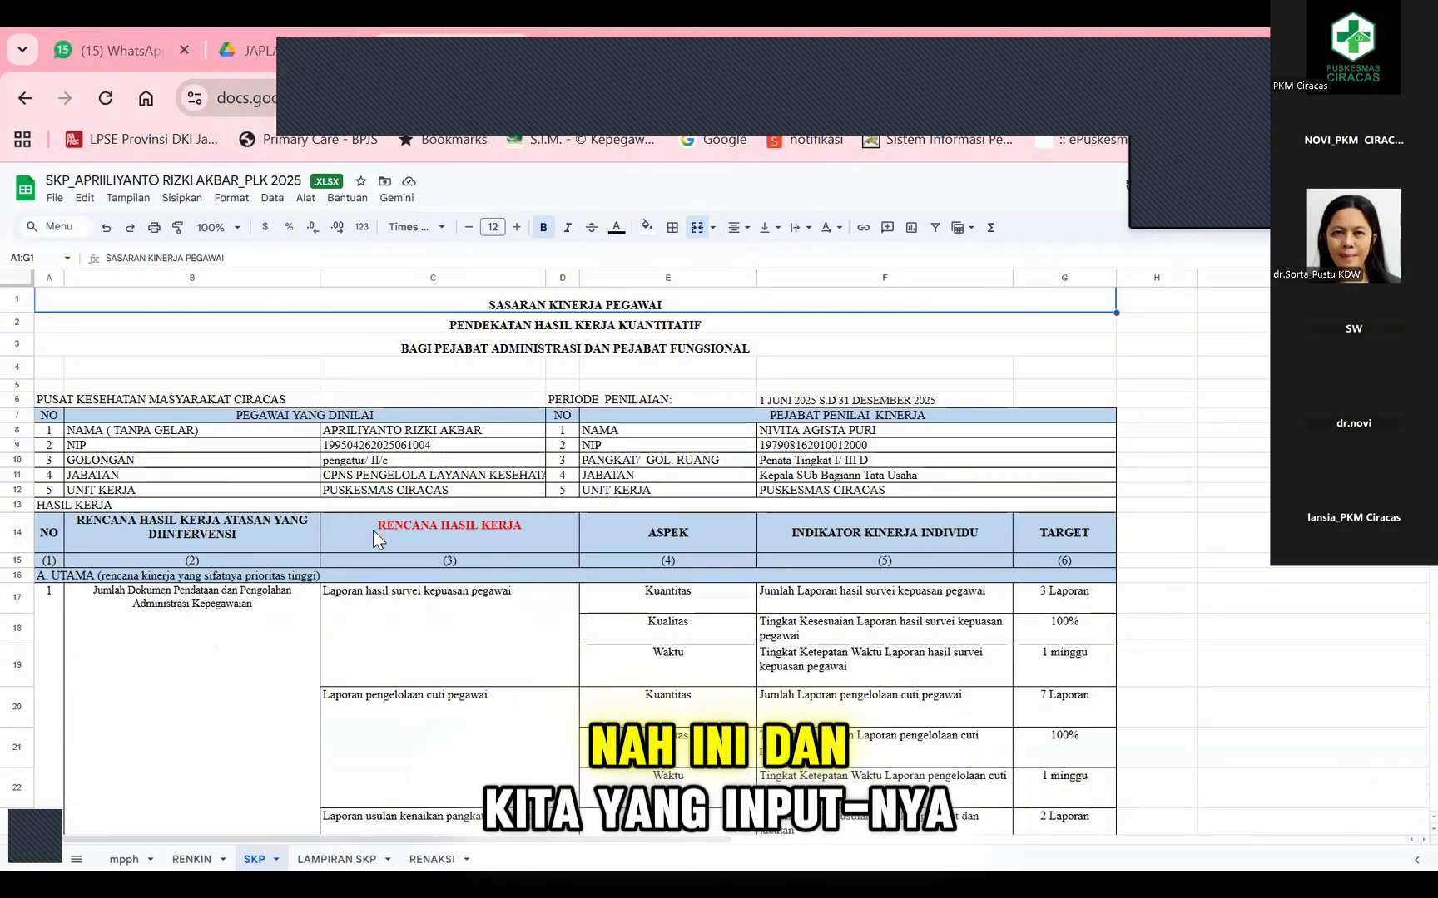
{"action": "left_click_drag", "start_coordinate": [367, 527], "coordinate": [399, 575]}
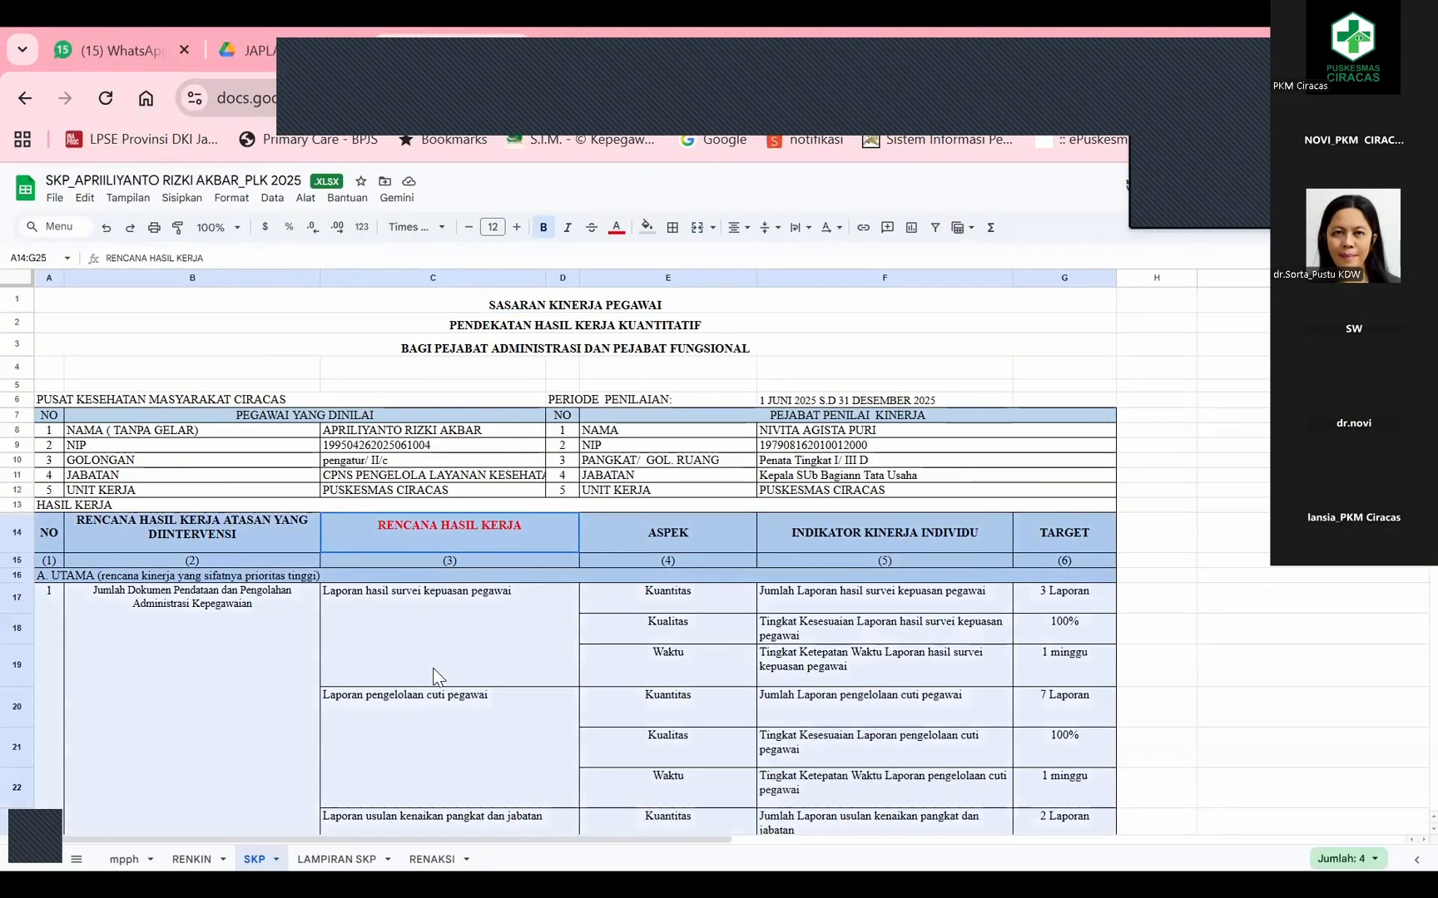
{"action": "left_click", "coordinate": [490, 640]}
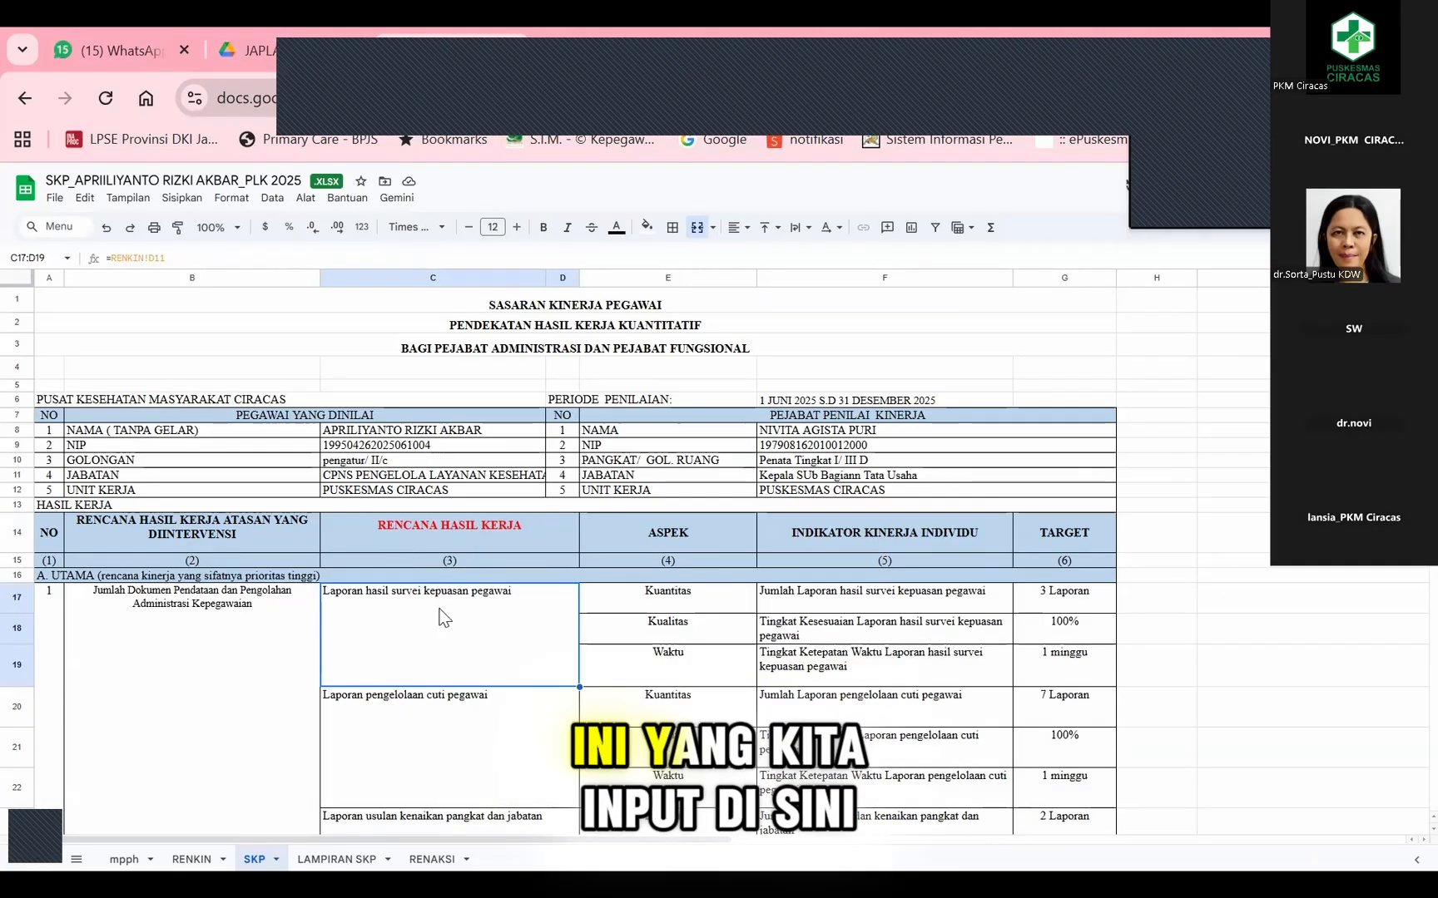
{"action": "left_click", "coordinate": [415, 791]}
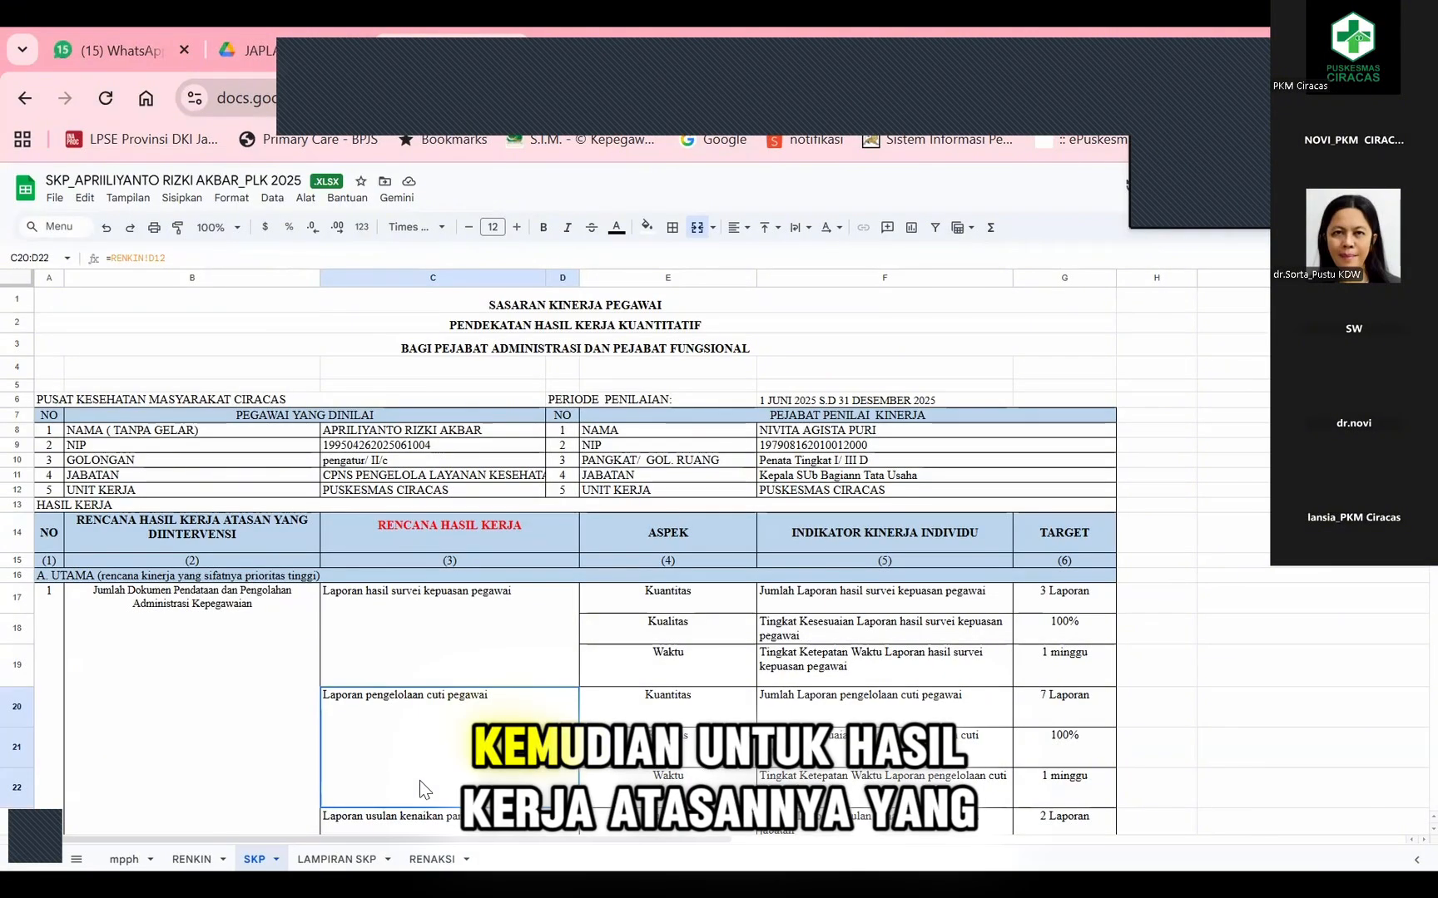
{"action": "left_click", "coordinate": [200, 601]}
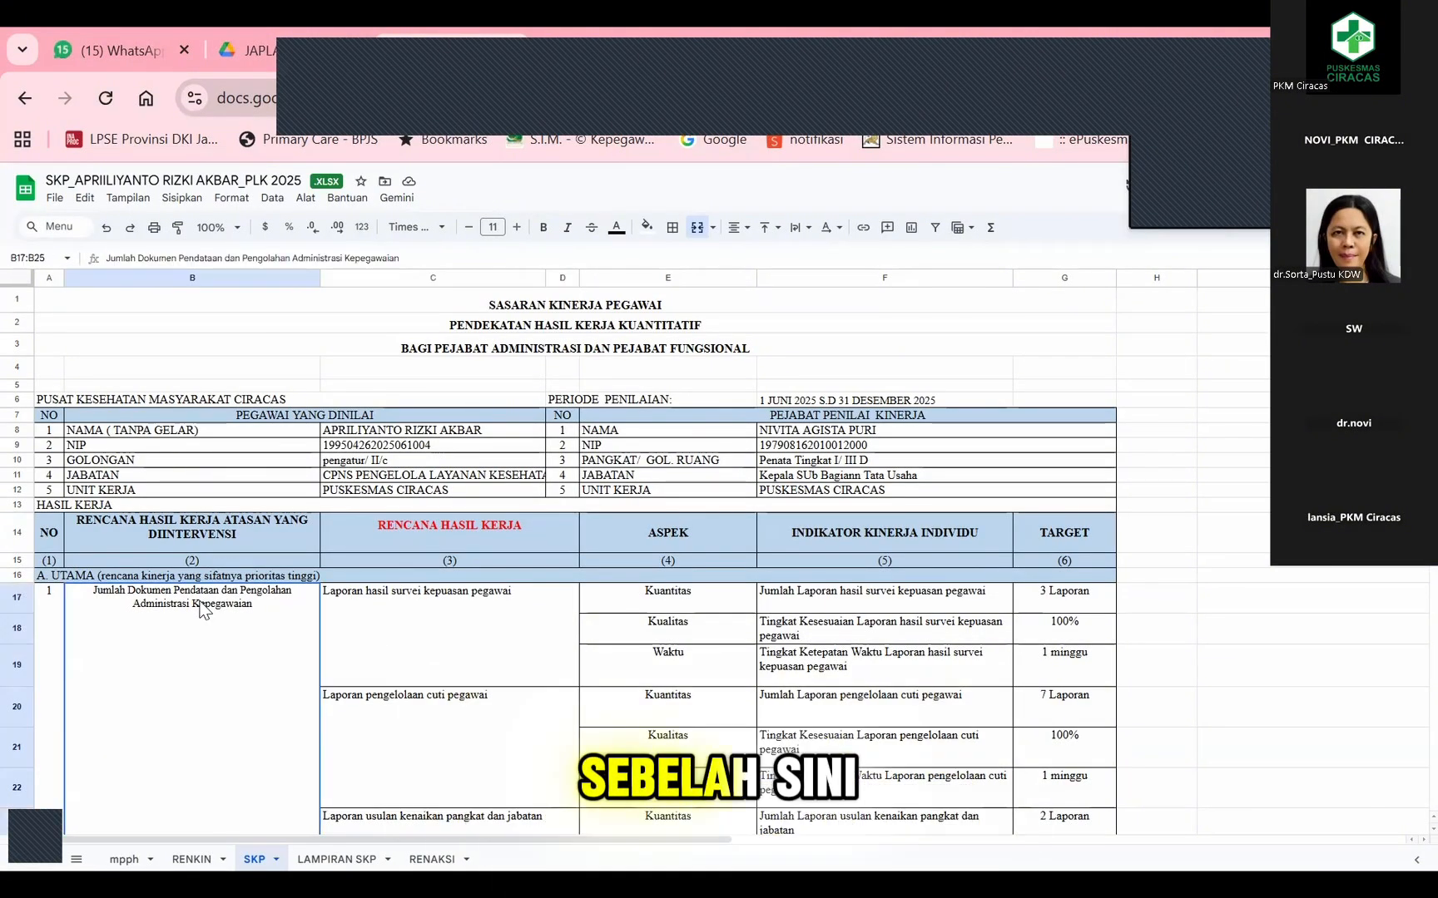
{"action": "left_click", "coordinate": [196, 523]}
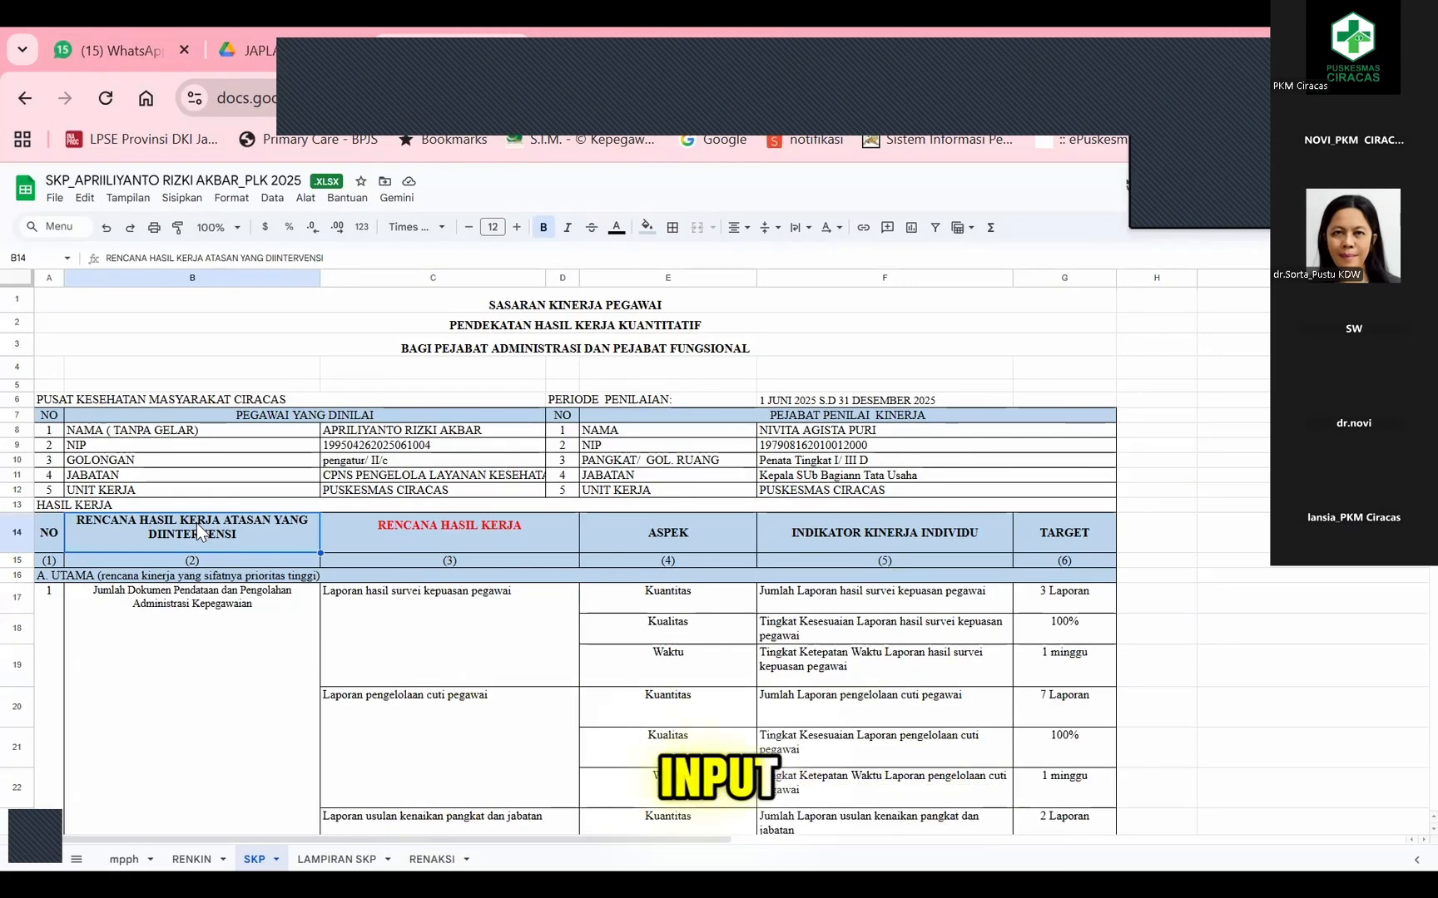
{"action": "left_click", "coordinate": [422, 610]}
{"action": "left_click", "coordinate": [450, 533]}
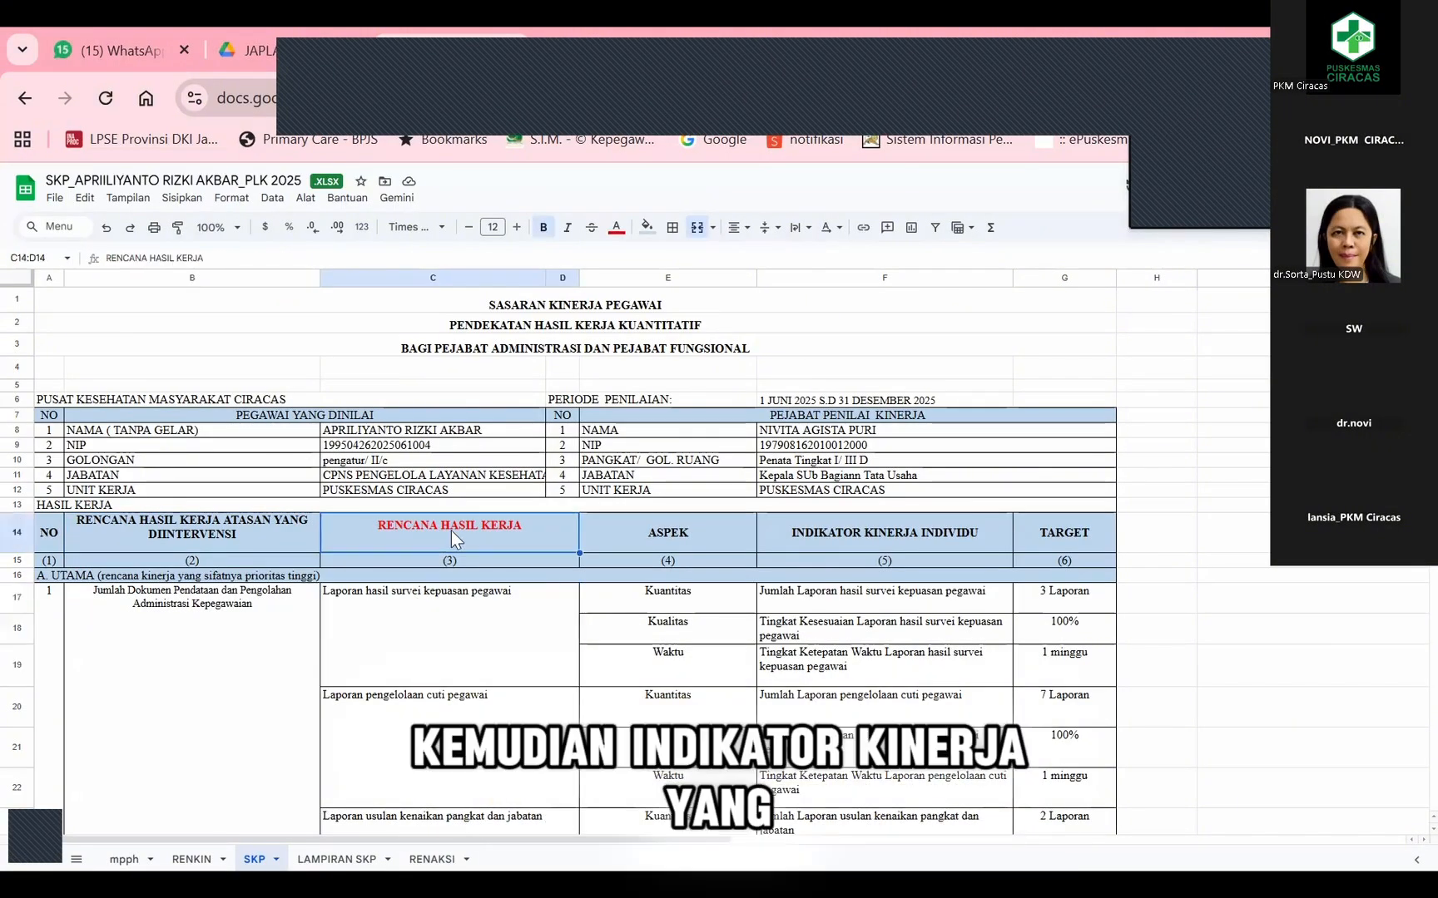
{"action": "left_click", "coordinate": [865, 598]}
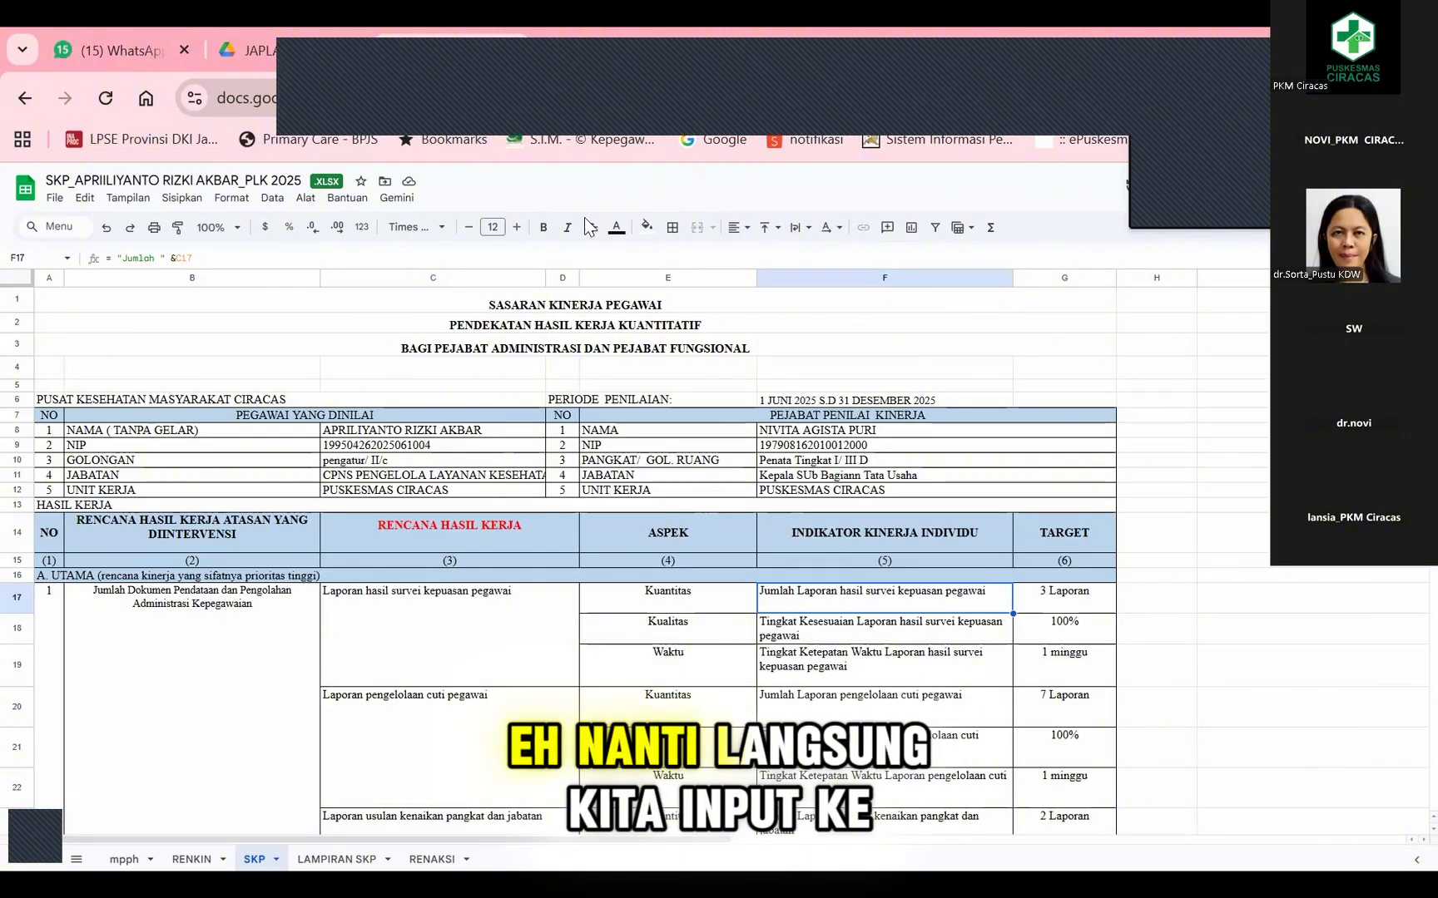
Open the e-TPP website at etpp.jakarta.go.id in place of the Bitly page.
{"action": "left_click", "coordinate": [1074, 36]}
{"action": "left_click", "coordinate": [963, 96]}
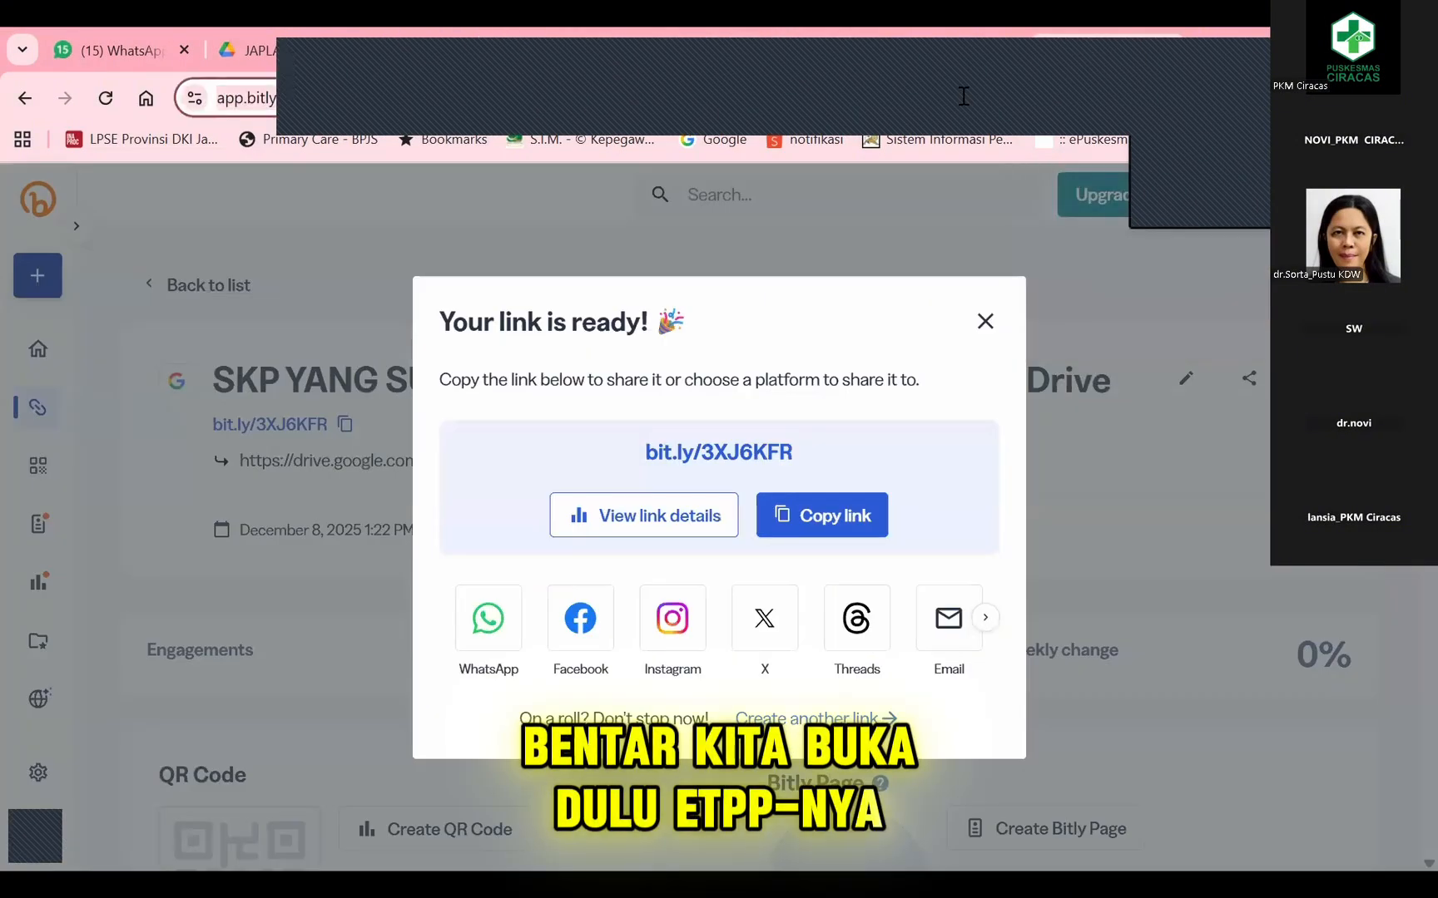
{"action": "type", "text": "etpp.ja"}
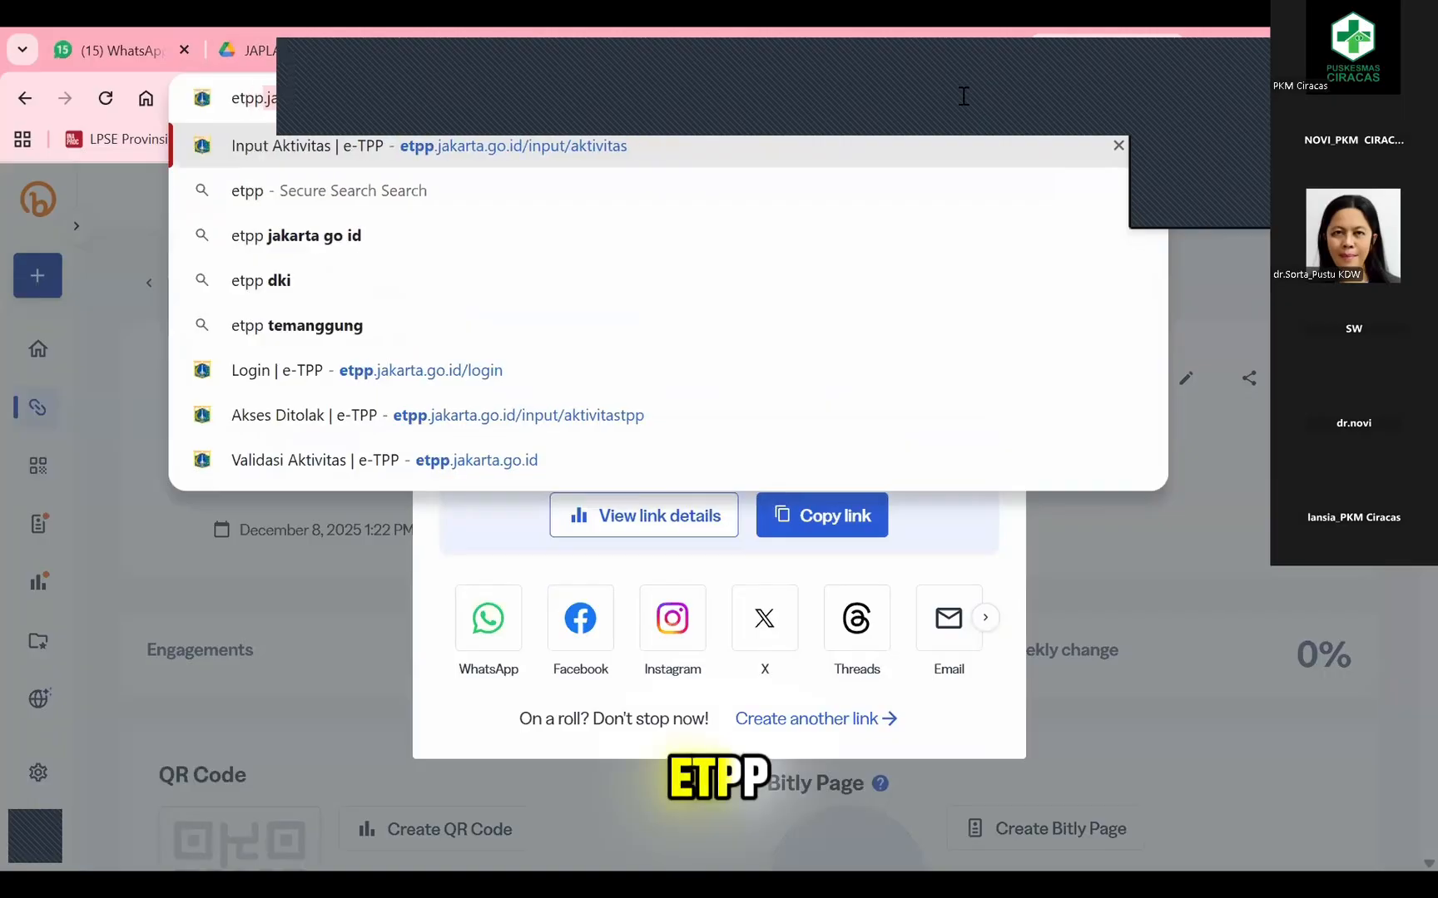
{"action": "key", "text": "Return"}
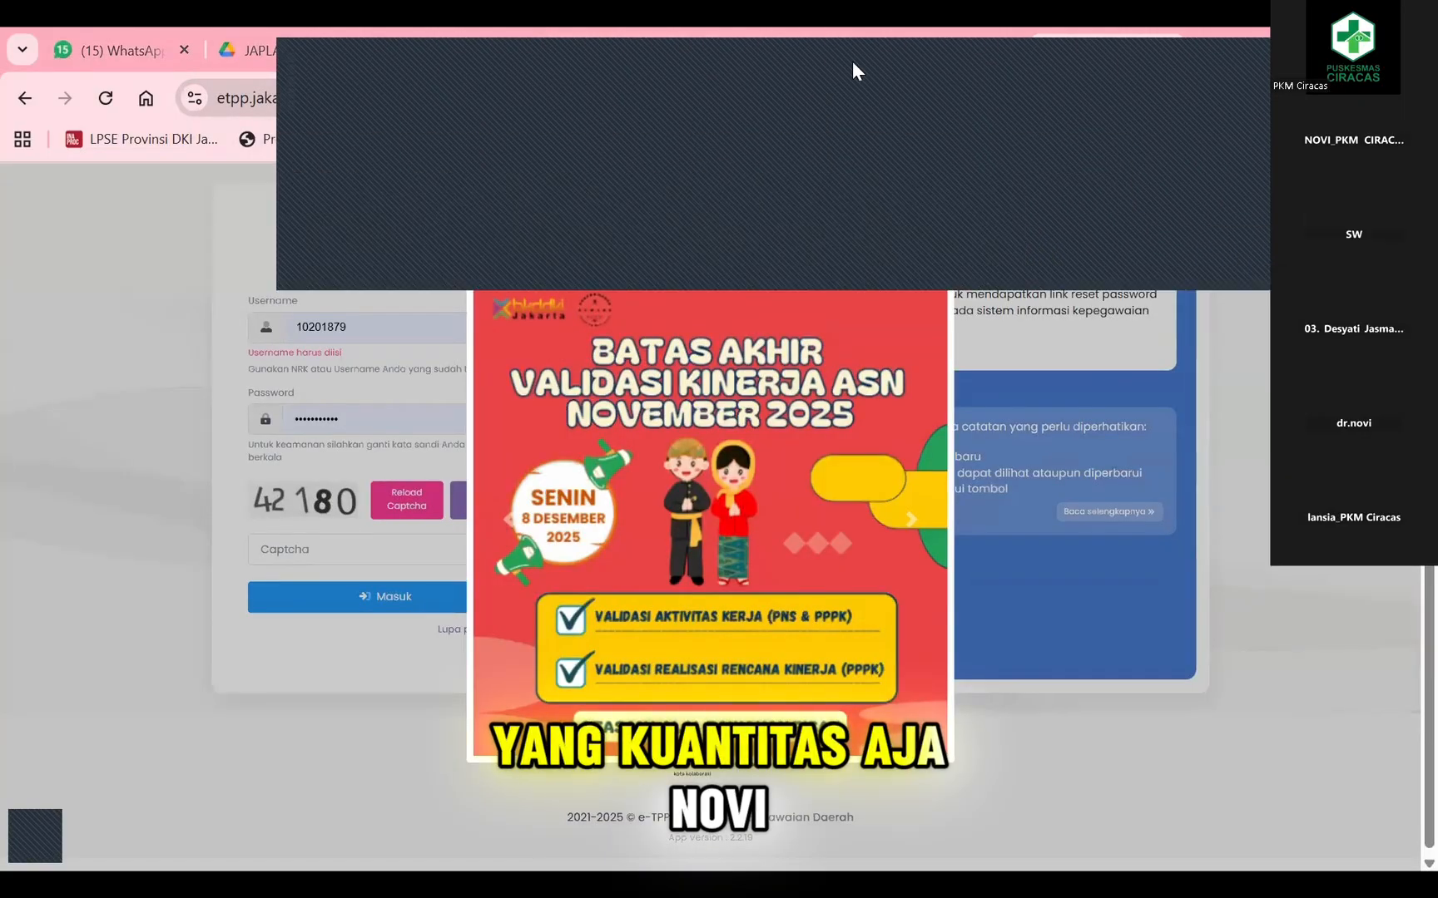
Open the Kinerja Pegawai page under Manajemen Kinerja Pegawai and start adding an indicator to Rencana Hasil Kerja Utama.
{"action": "left_click", "coordinate": [88, 247]}
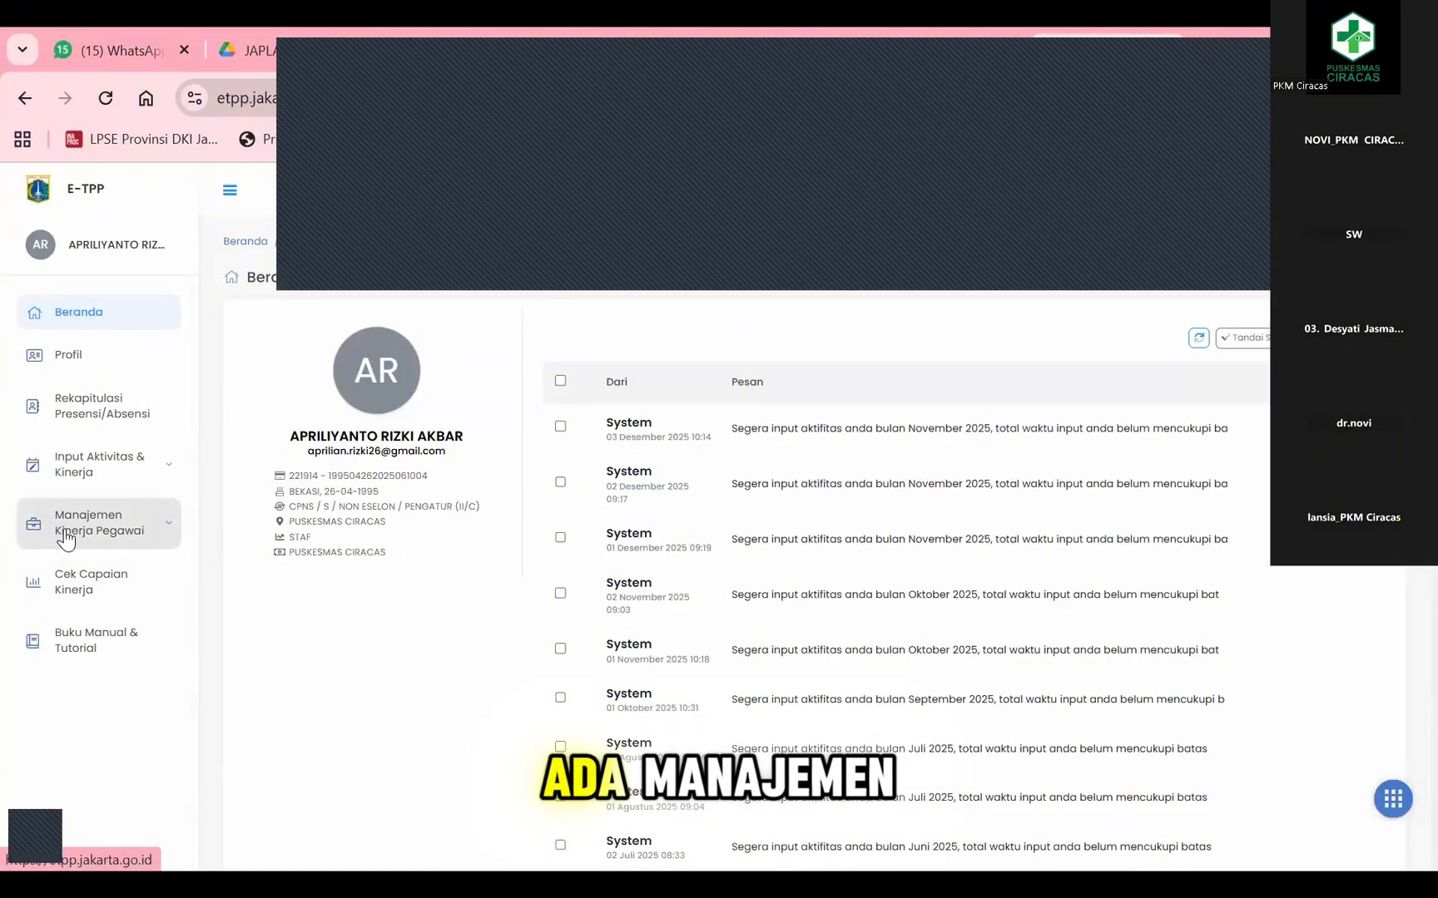
{"action": "left_click", "coordinate": [166, 533]}
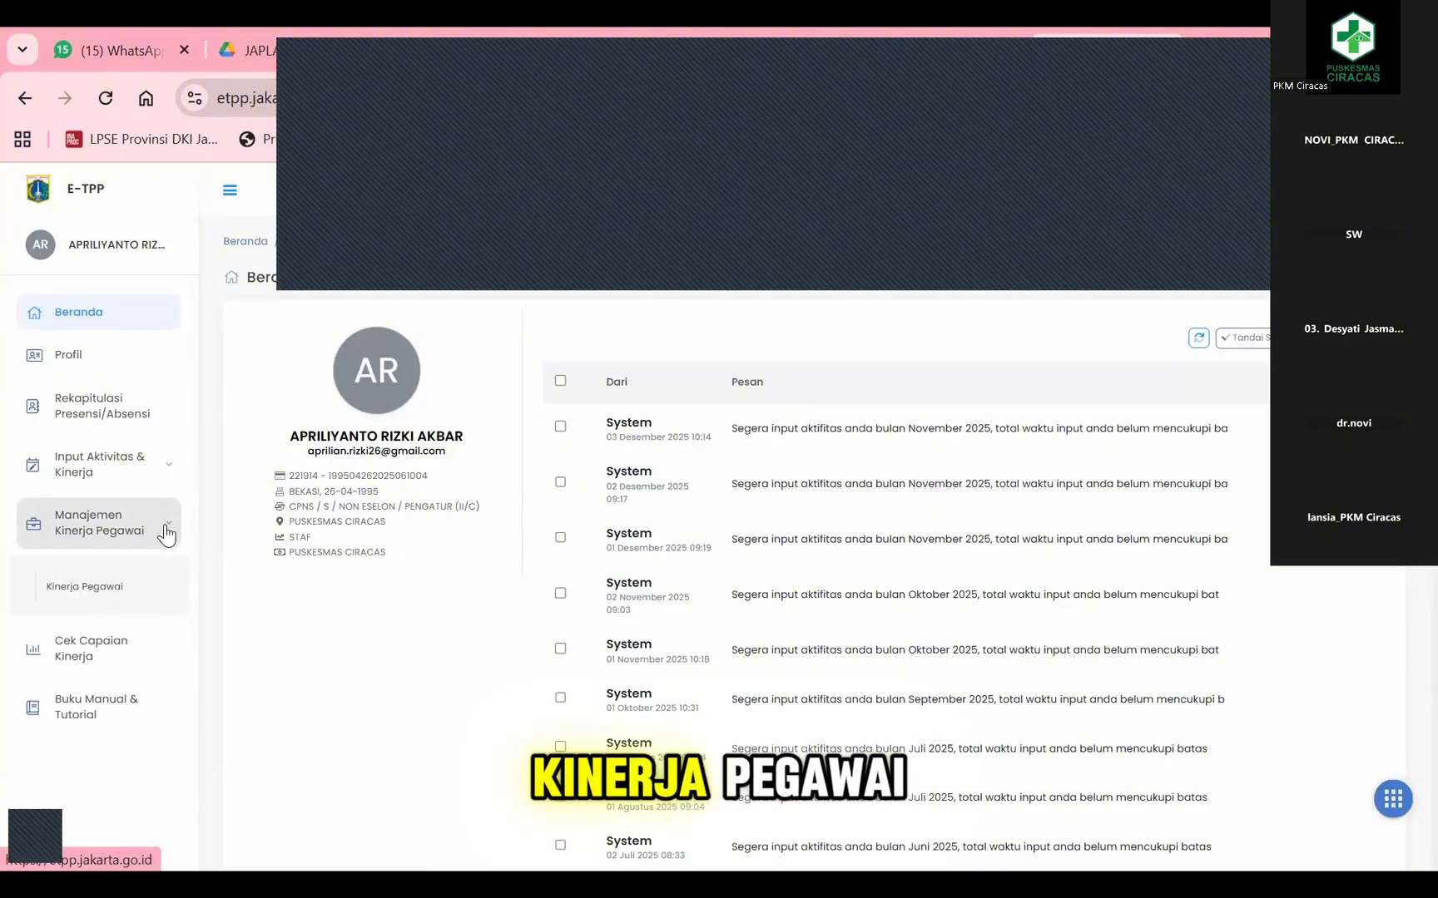
{"action": "left_click", "coordinate": [65, 589]}
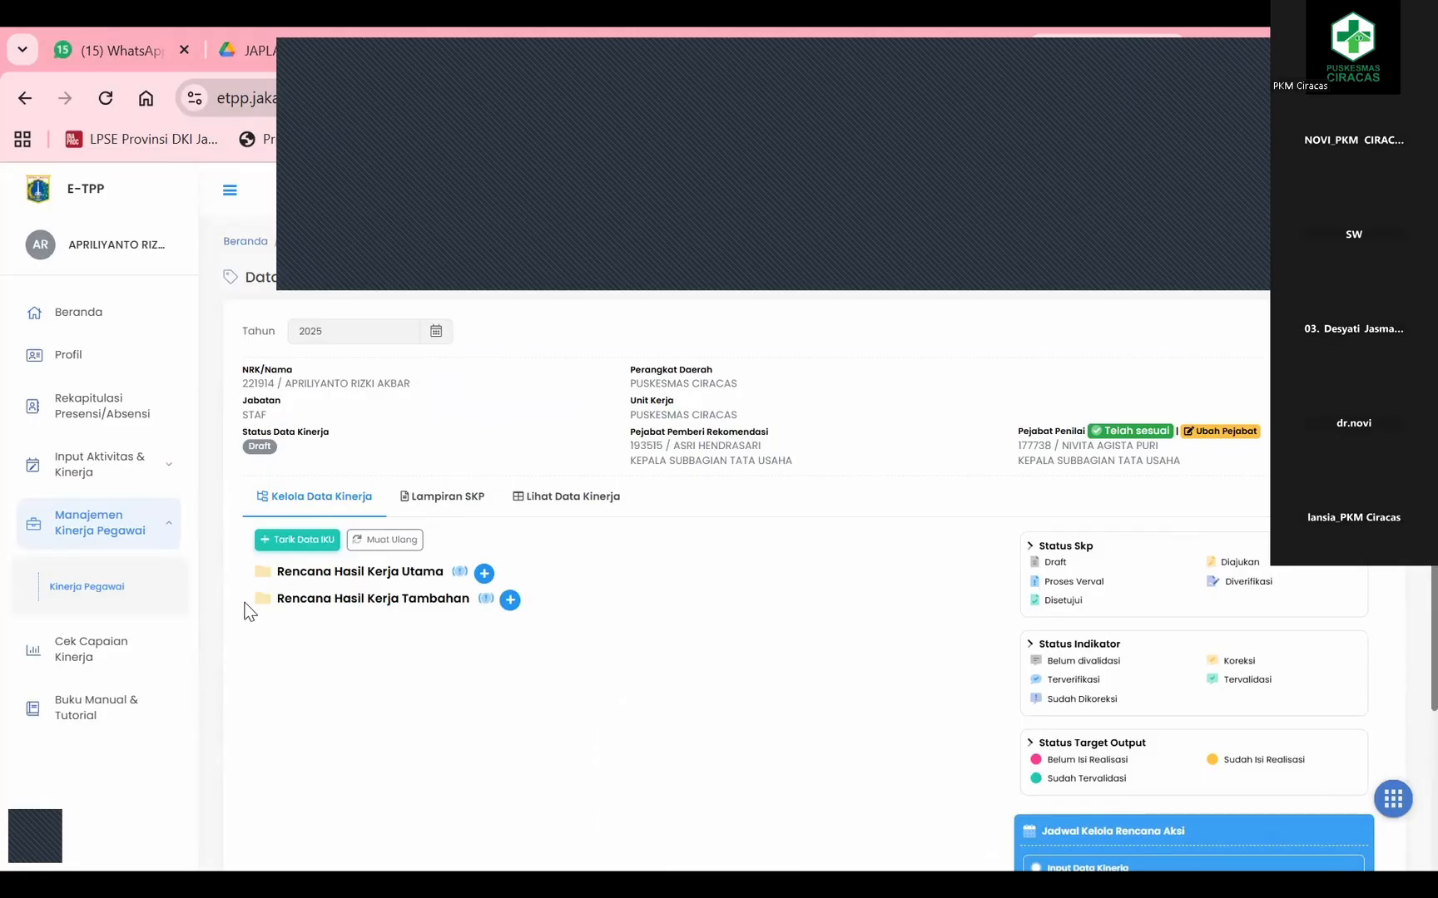
{"action": "left_click", "coordinate": [485, 573]}
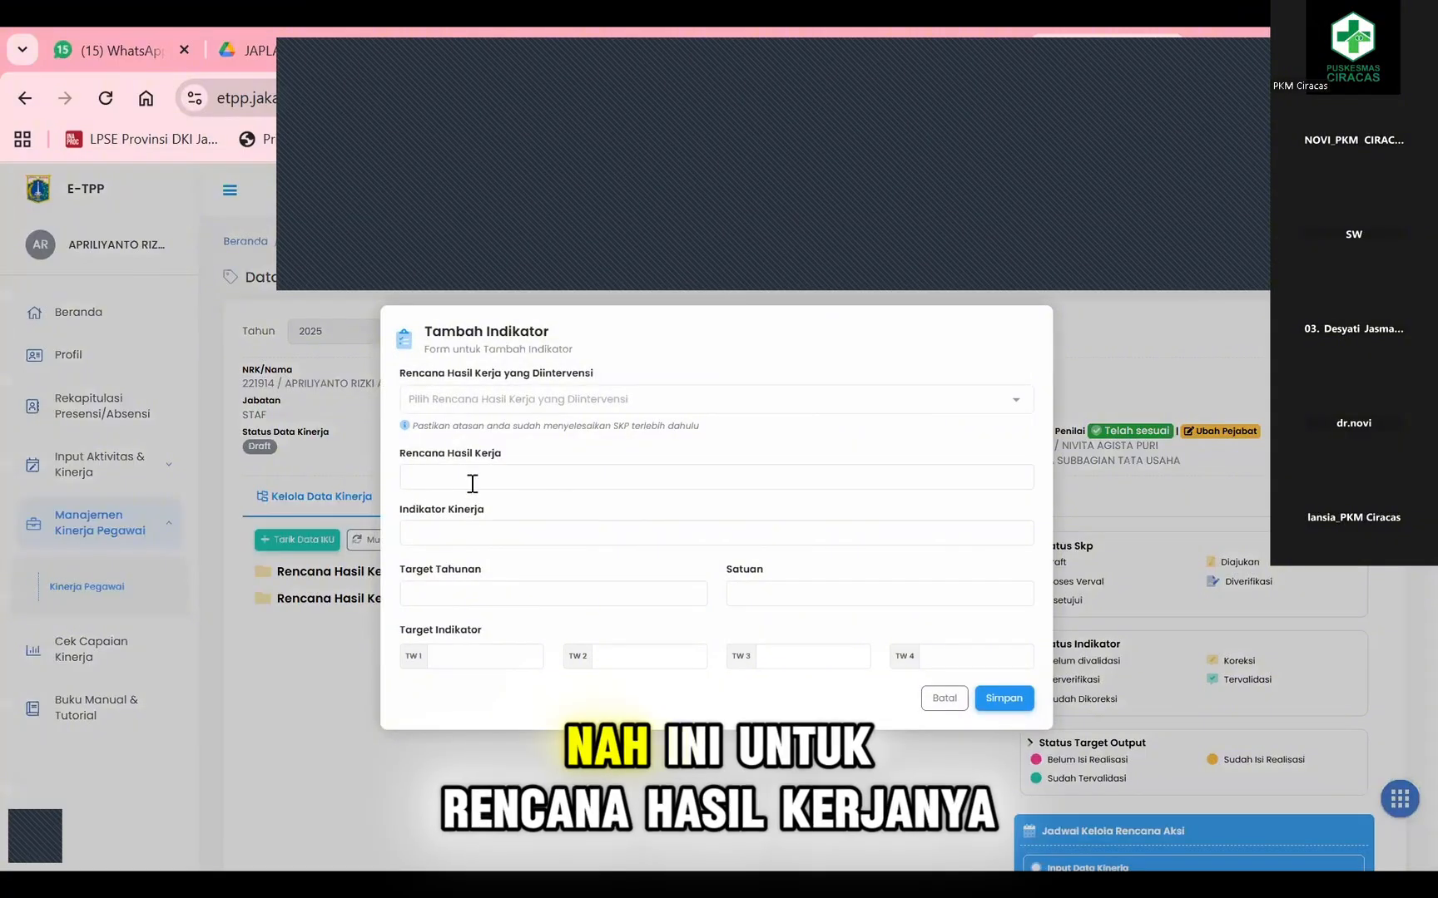
Copy "Laporan hasil survei kepuasan pegawai" from the SKP sheet into the Rencana Hasil Kerja field of the e-TPP indicator form.
{"action": "left_click", "coordinate": [455, 51]}
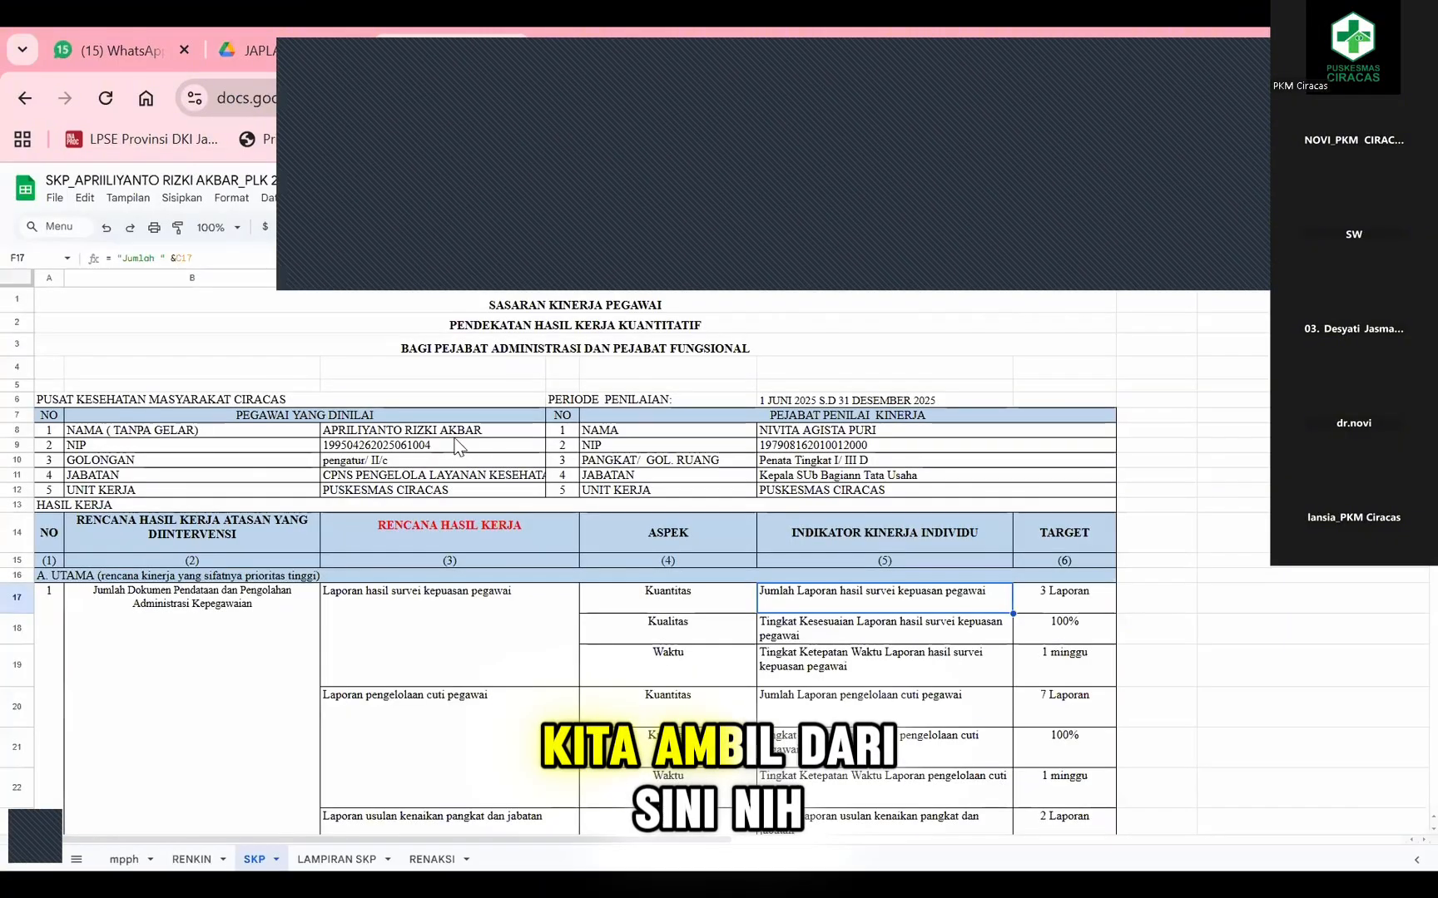
{"action": "left_click", "coordinate": [353, 600]}
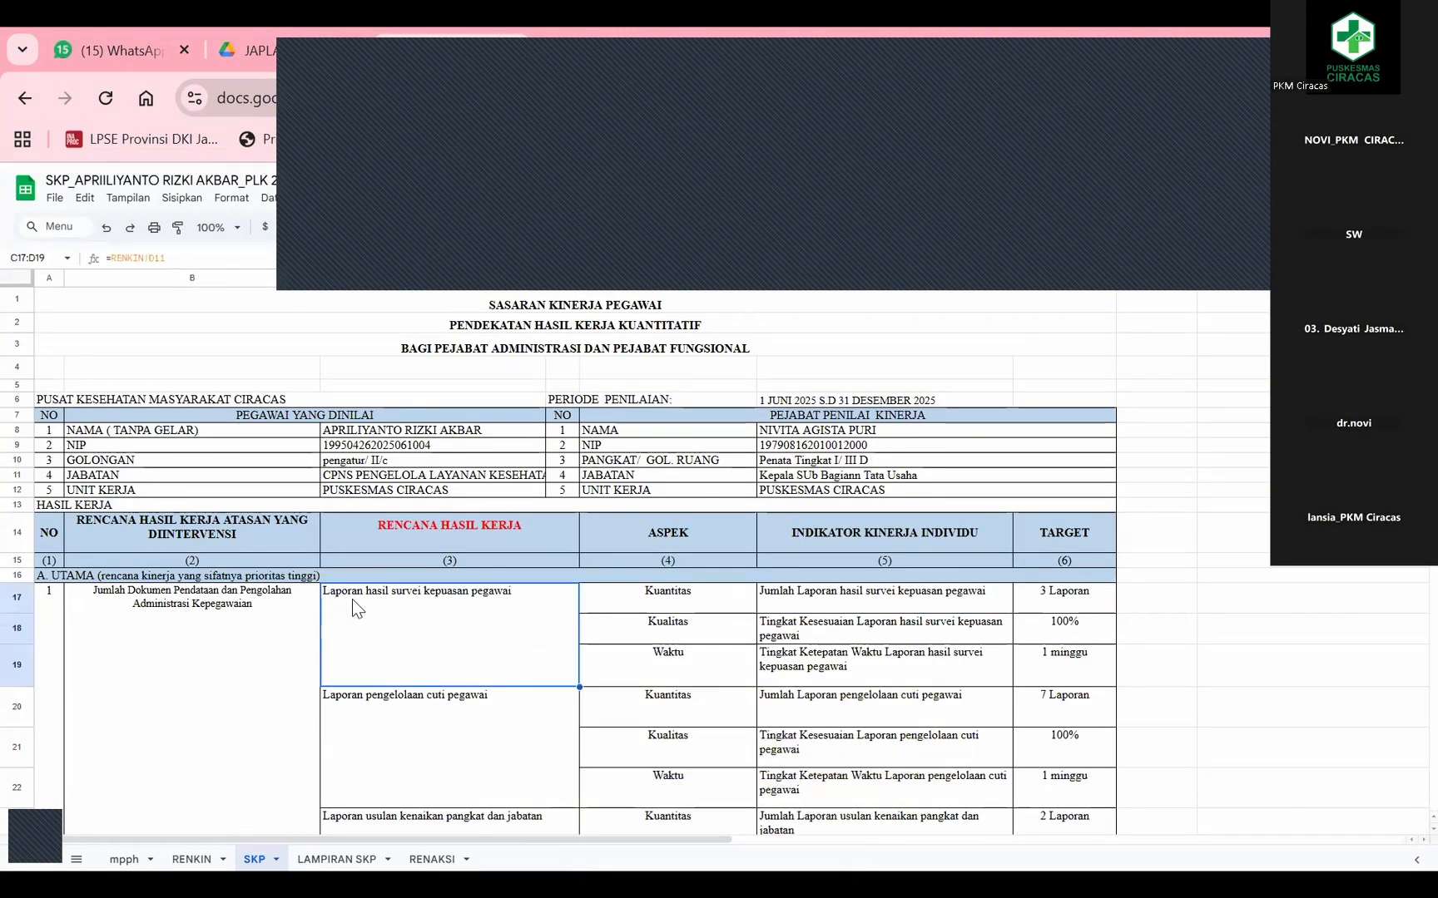
{"action": "right_click", "coordinate": [472, 597]}
{"action": "left_click", "coordinate": [503, 356]}
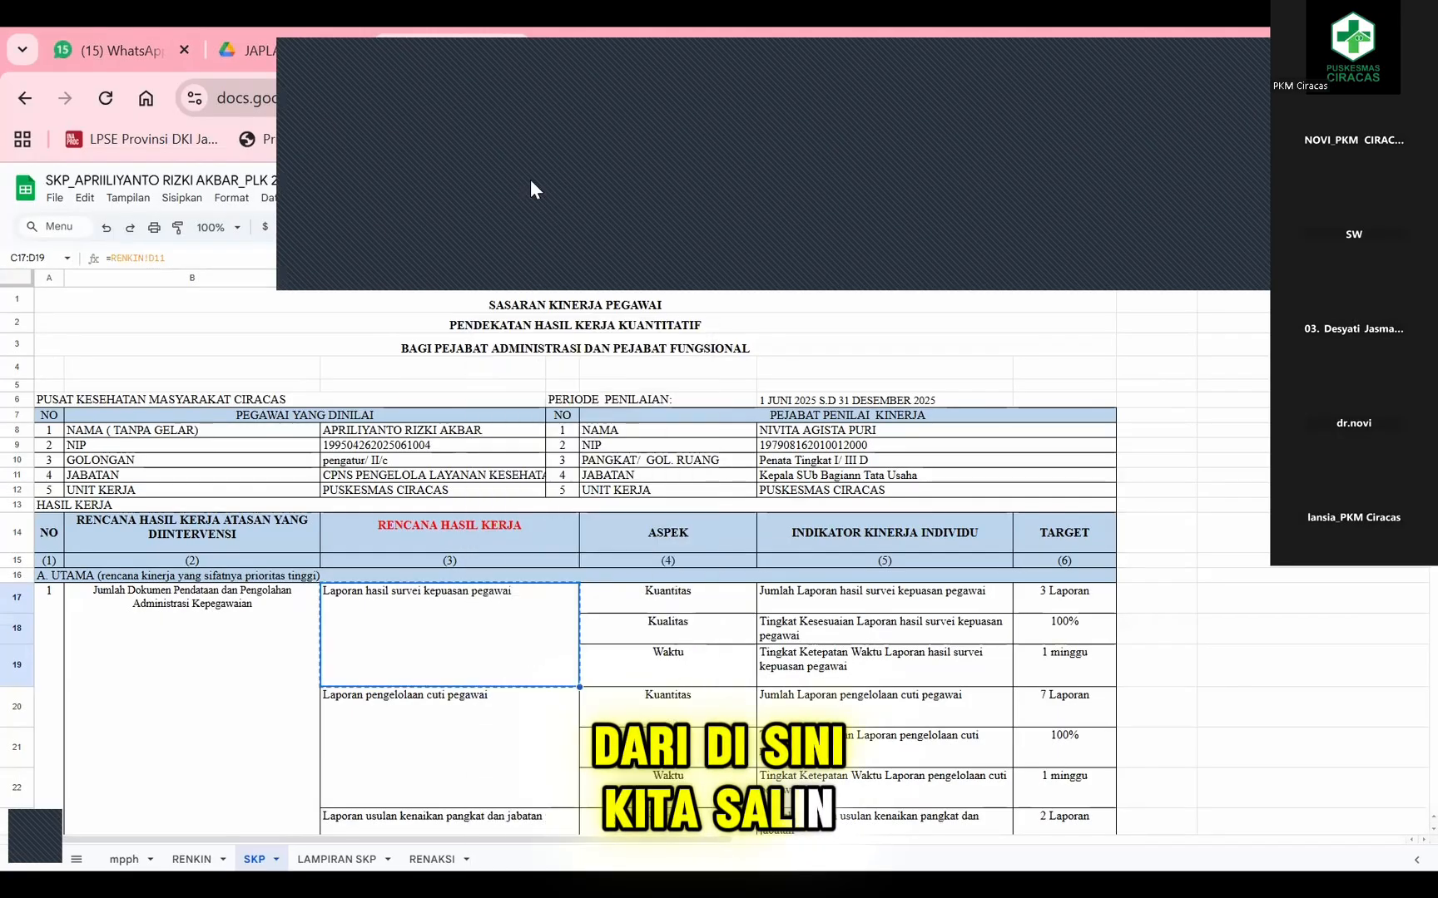
{"action": "left_click", "coordinate": [1071, 50]}
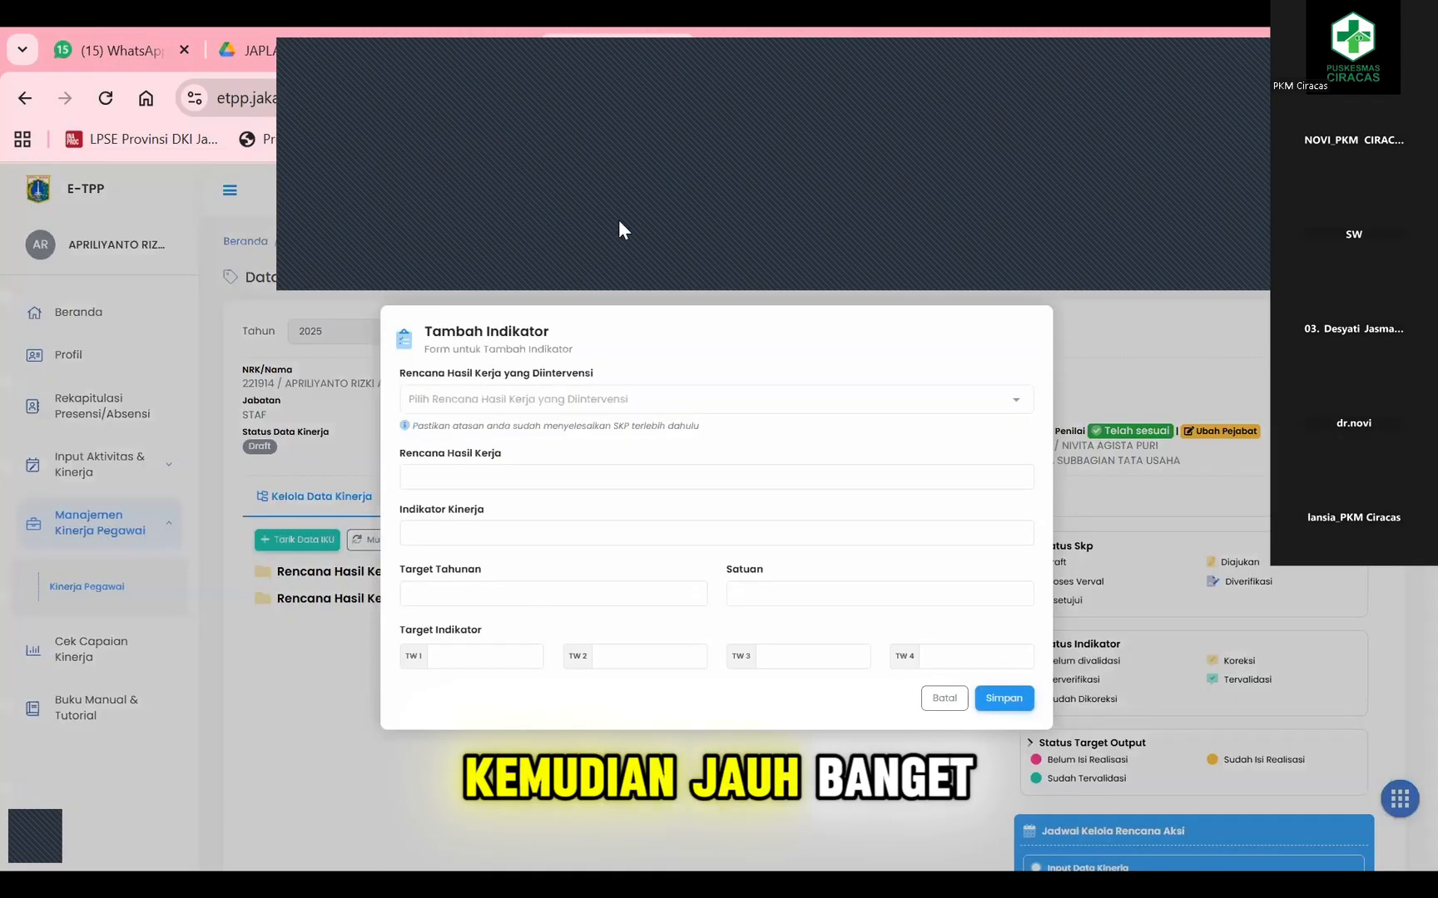
{"action": "left_click", "coordinate": [446, 477]}
{"action": "right_click", "coordinate": [447, 479]}
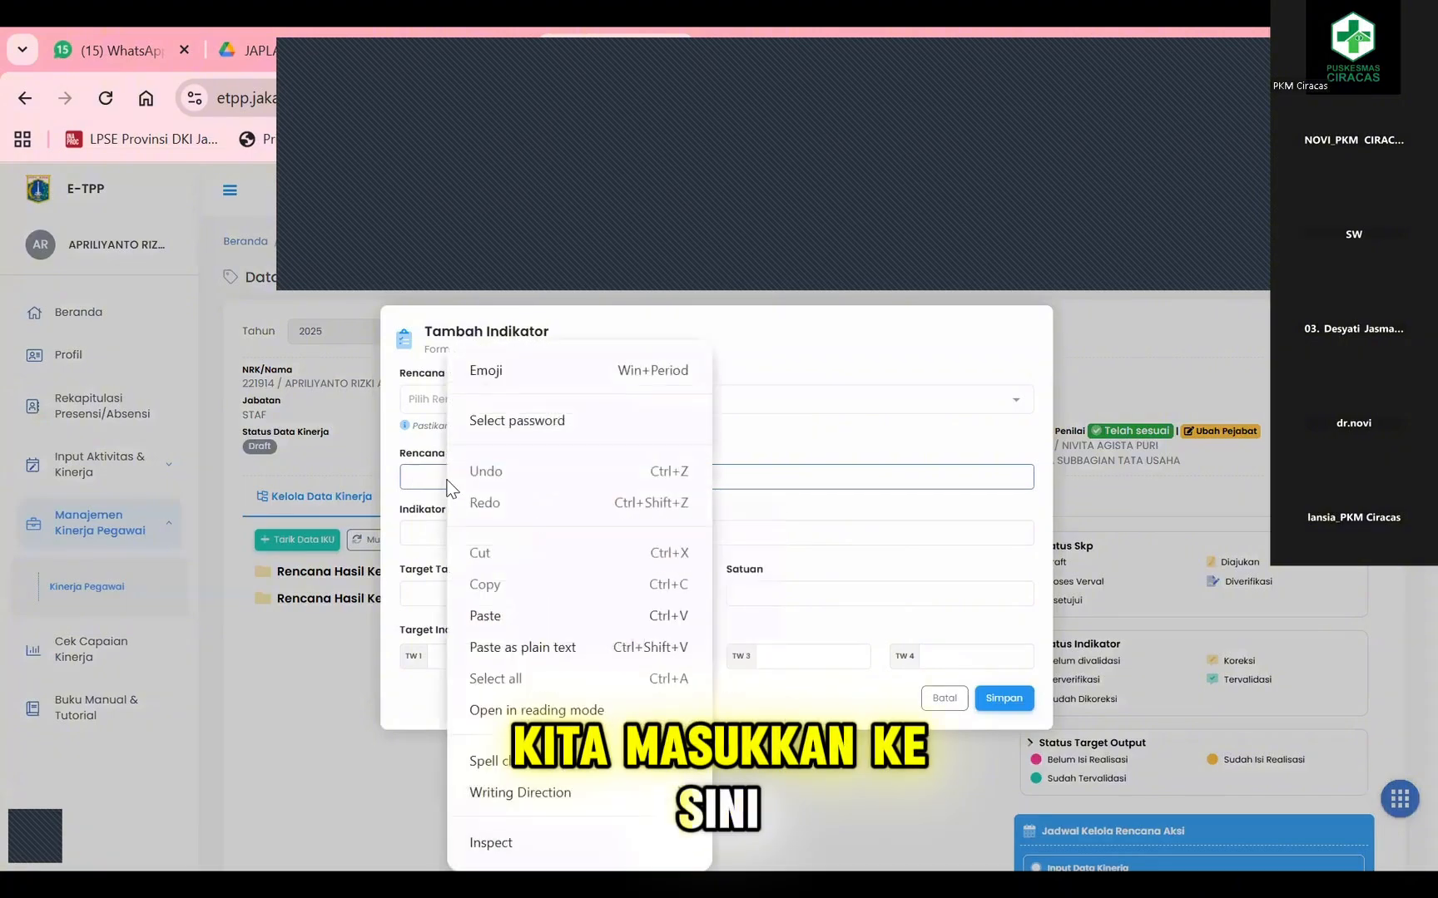
{"action": "left_click", "coordinate": [476, 616]}
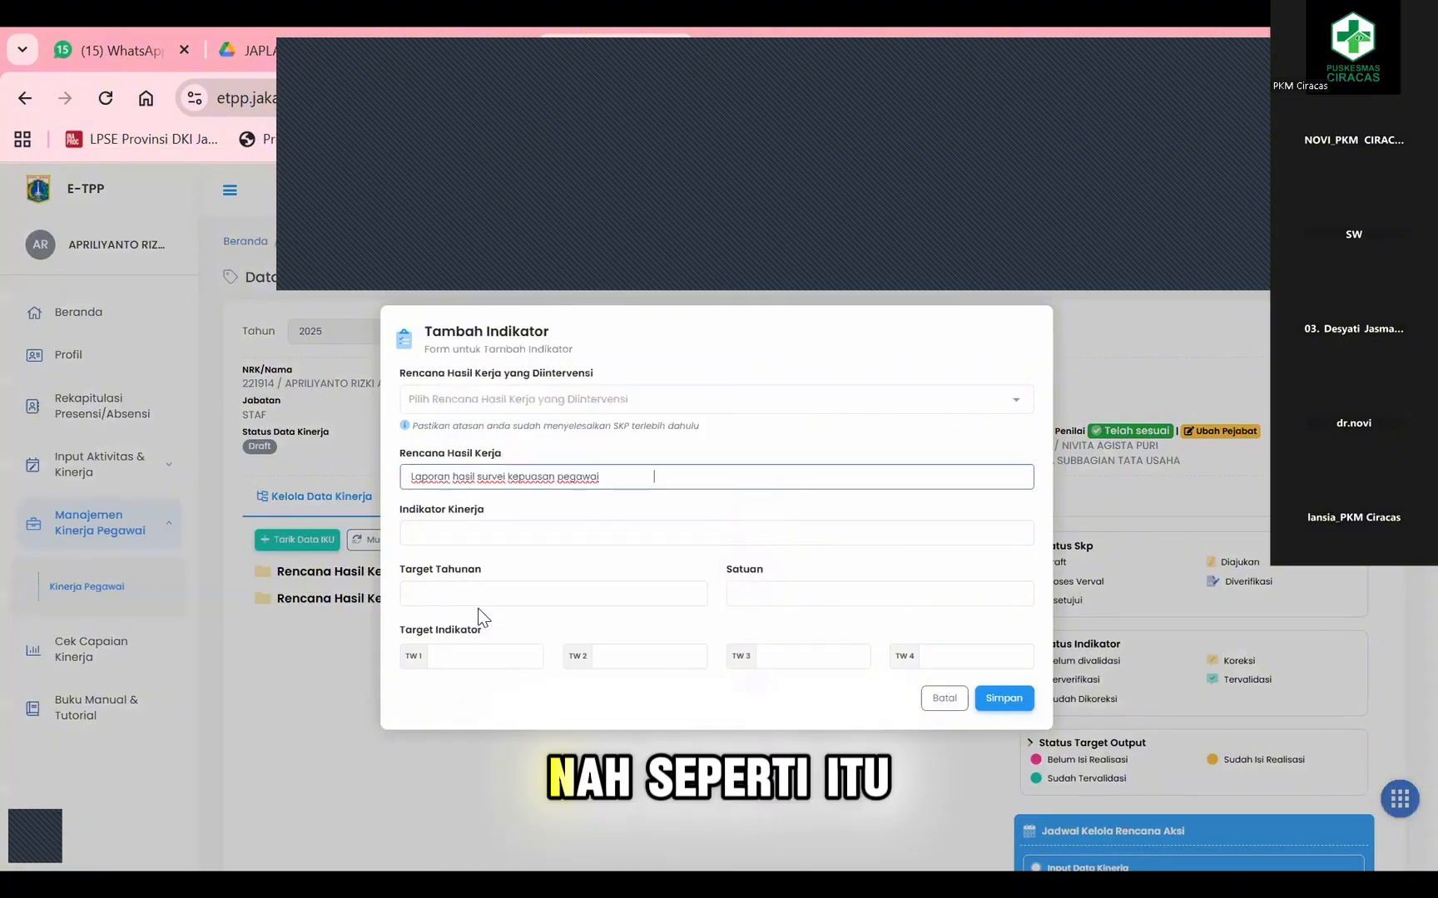
Copy the quantity indicator "Jumlah Laporan hasil survei kepuasan pegawai" from the SKP sheet into the form's Indikator Kinerja field.
{"action": "left_click", "coordinate": [443, 57]}
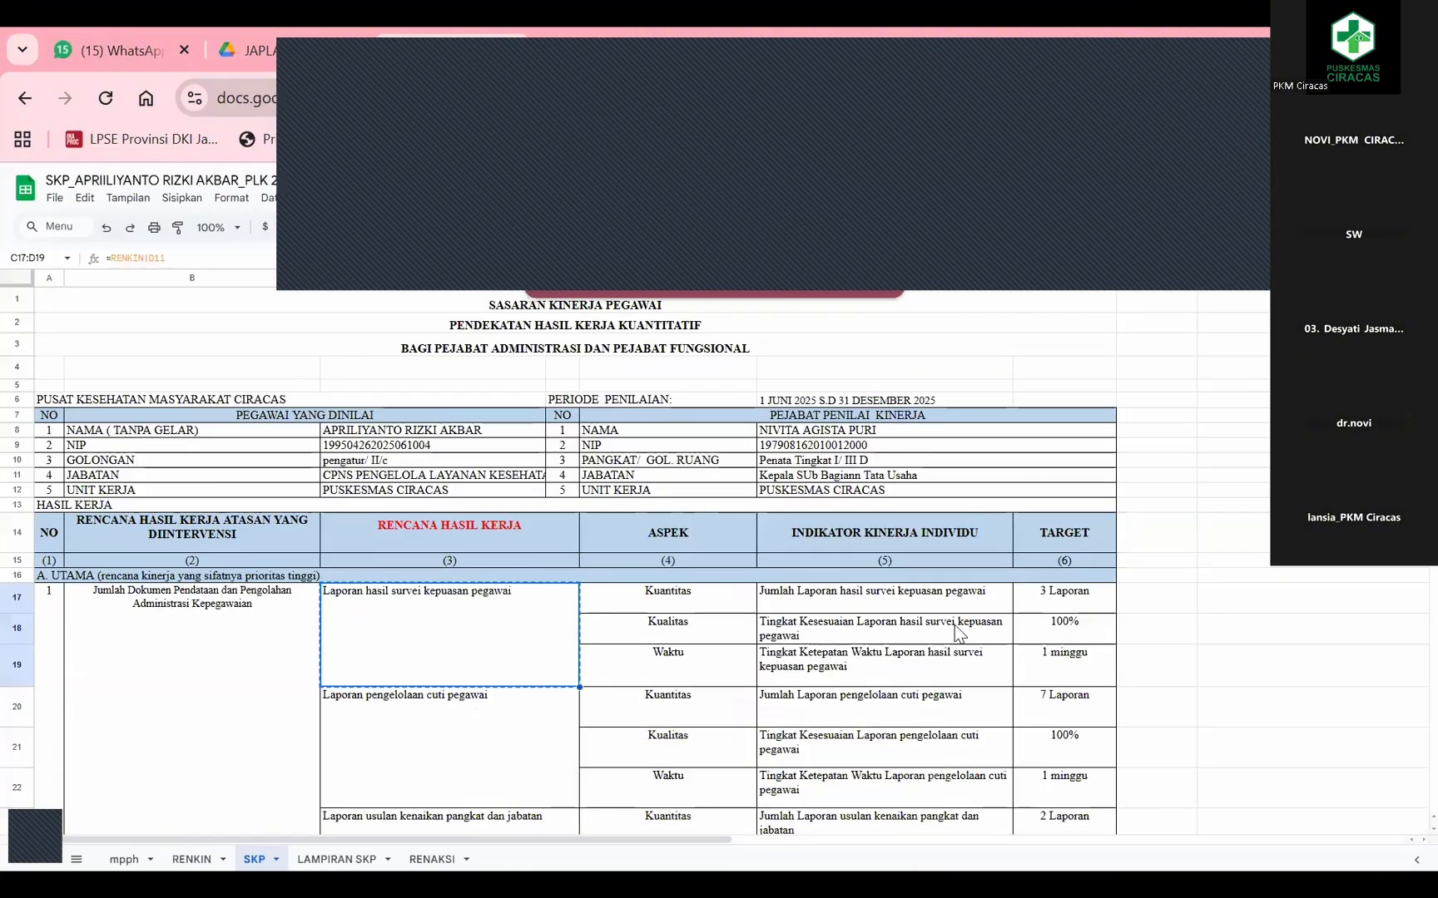
{"action": "right_click", "coordinate": [880, 596]}
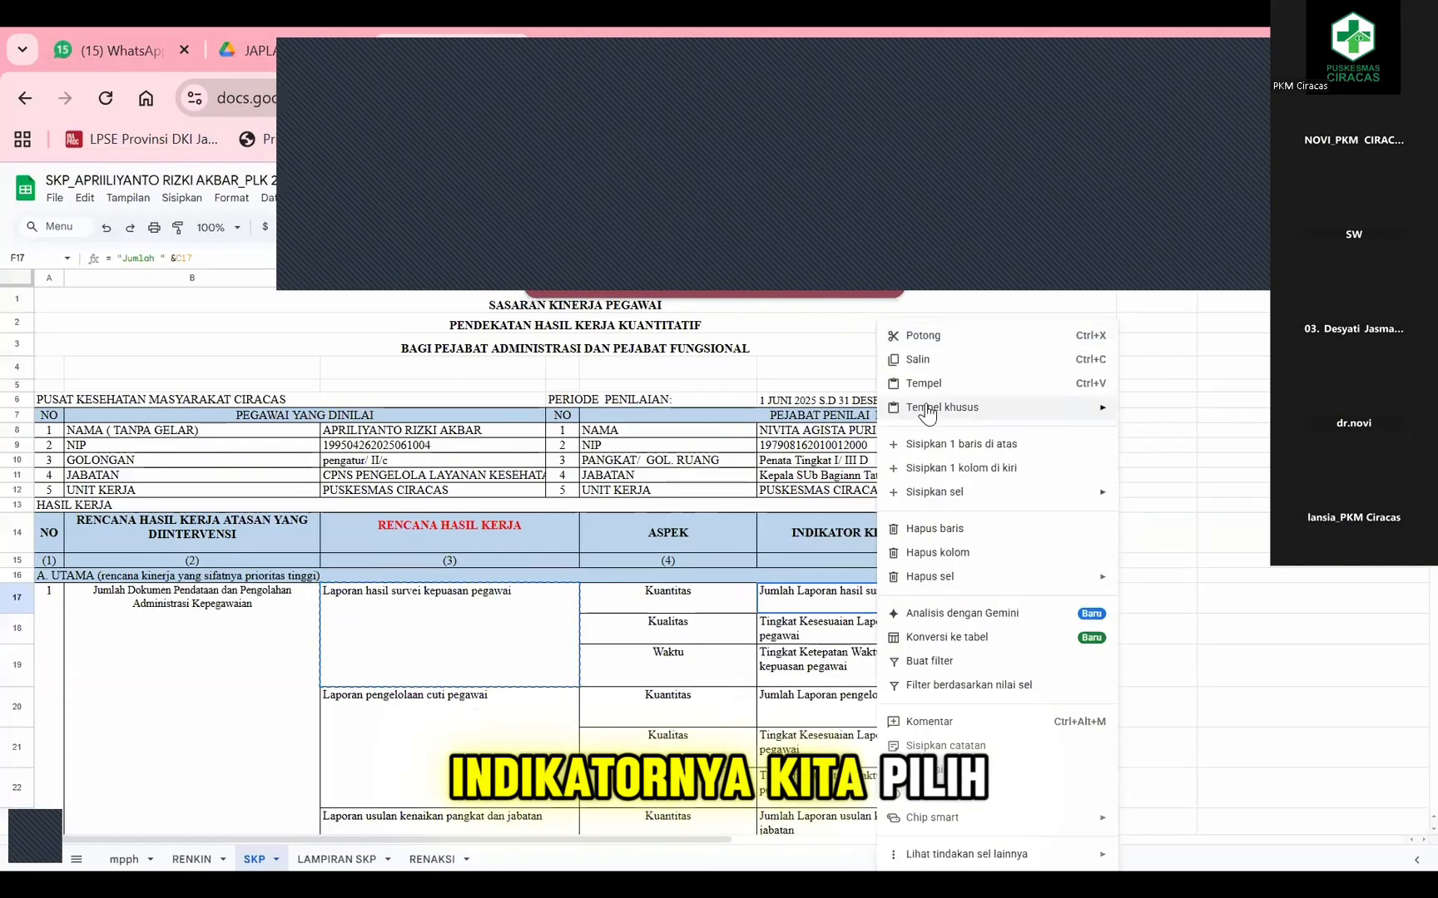
{"action": "left_click", "coordinate": [917, 359]}
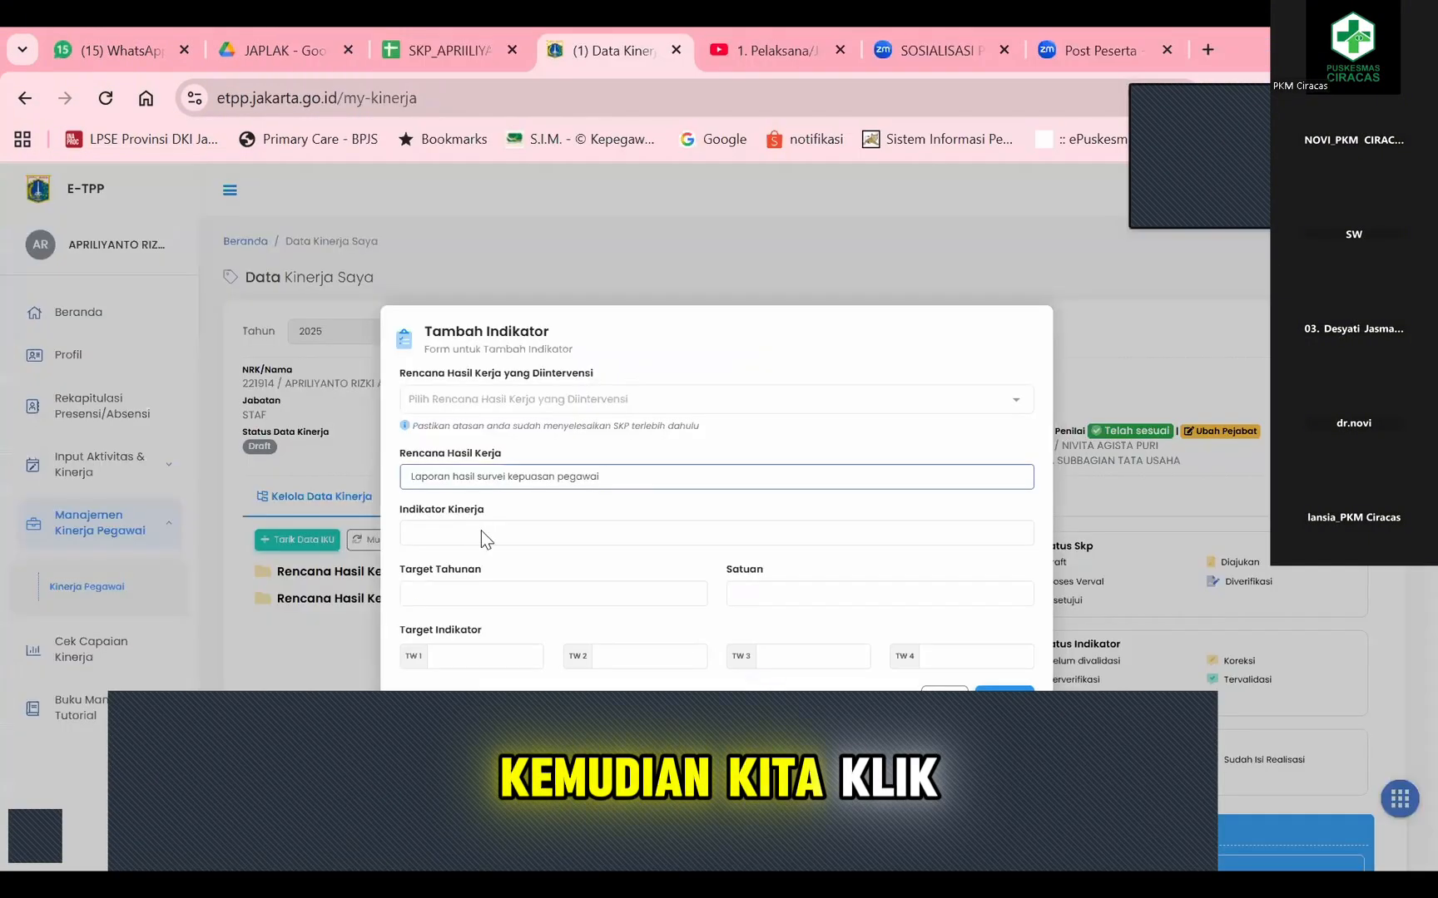
{"action": "right_click", "coordinate": [481, 533]}
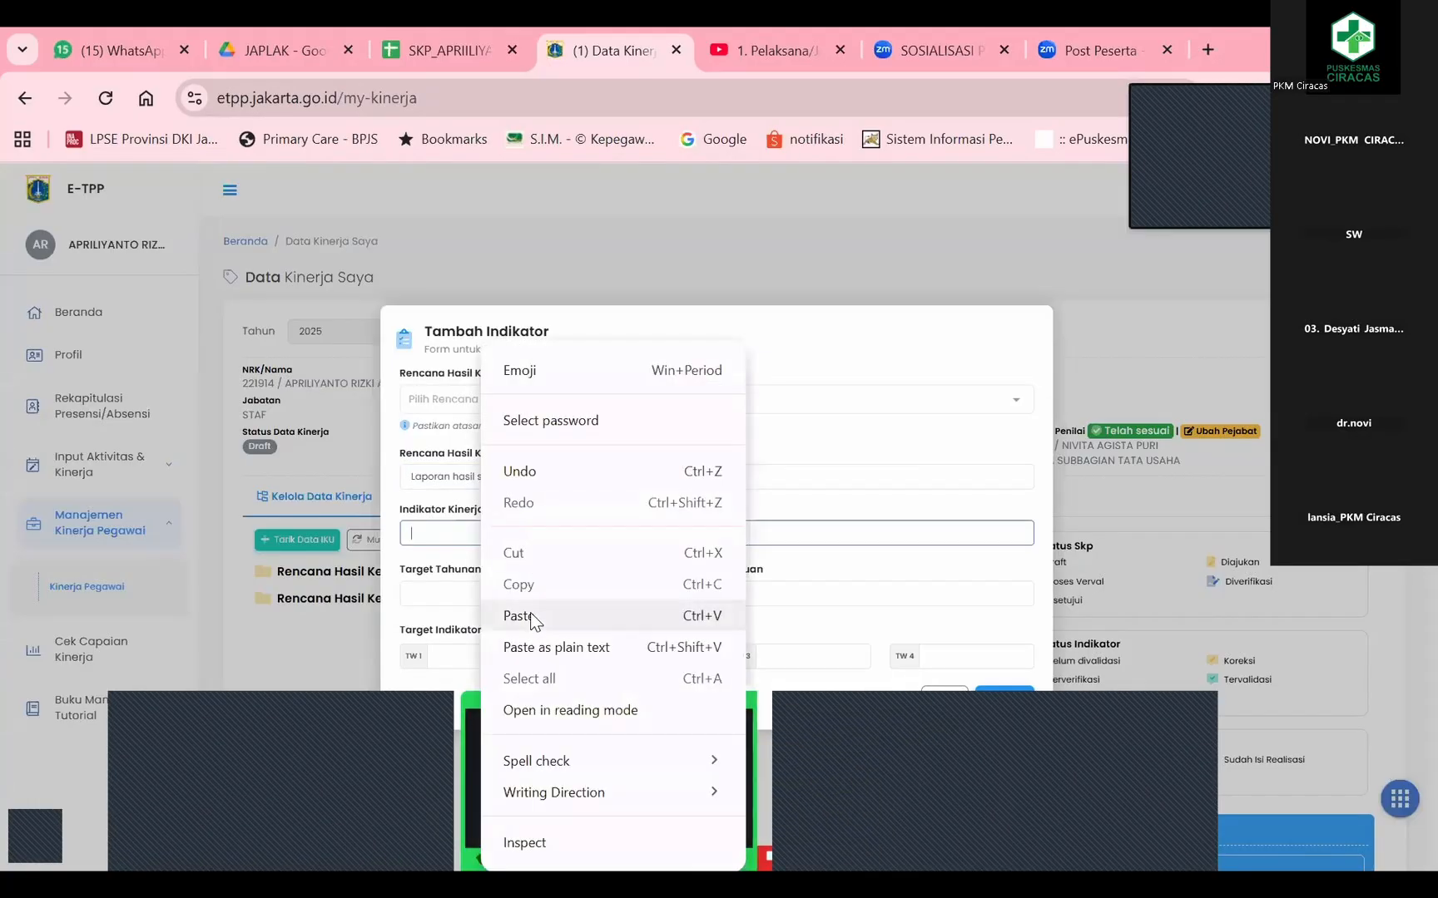
{"action": "left_click", "coordinate": [526, 616]}
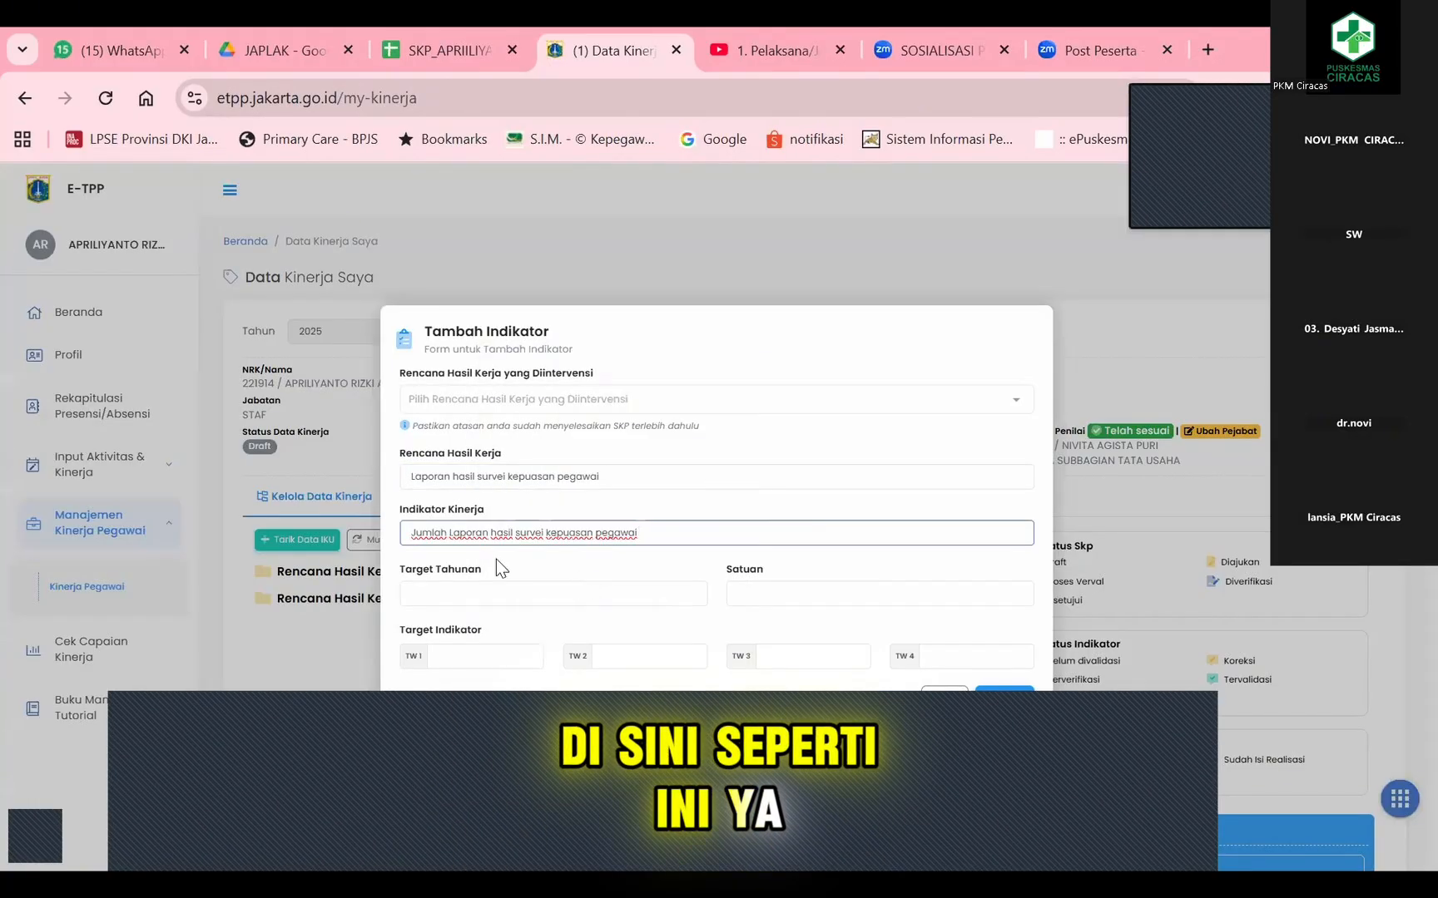
Check the survey report's annual target in the spreadsheet, then set Target Tahunan to 3 and Satuan to "laporan" in the form.
{"action": "left_click", "coordinate": [472, 47]}
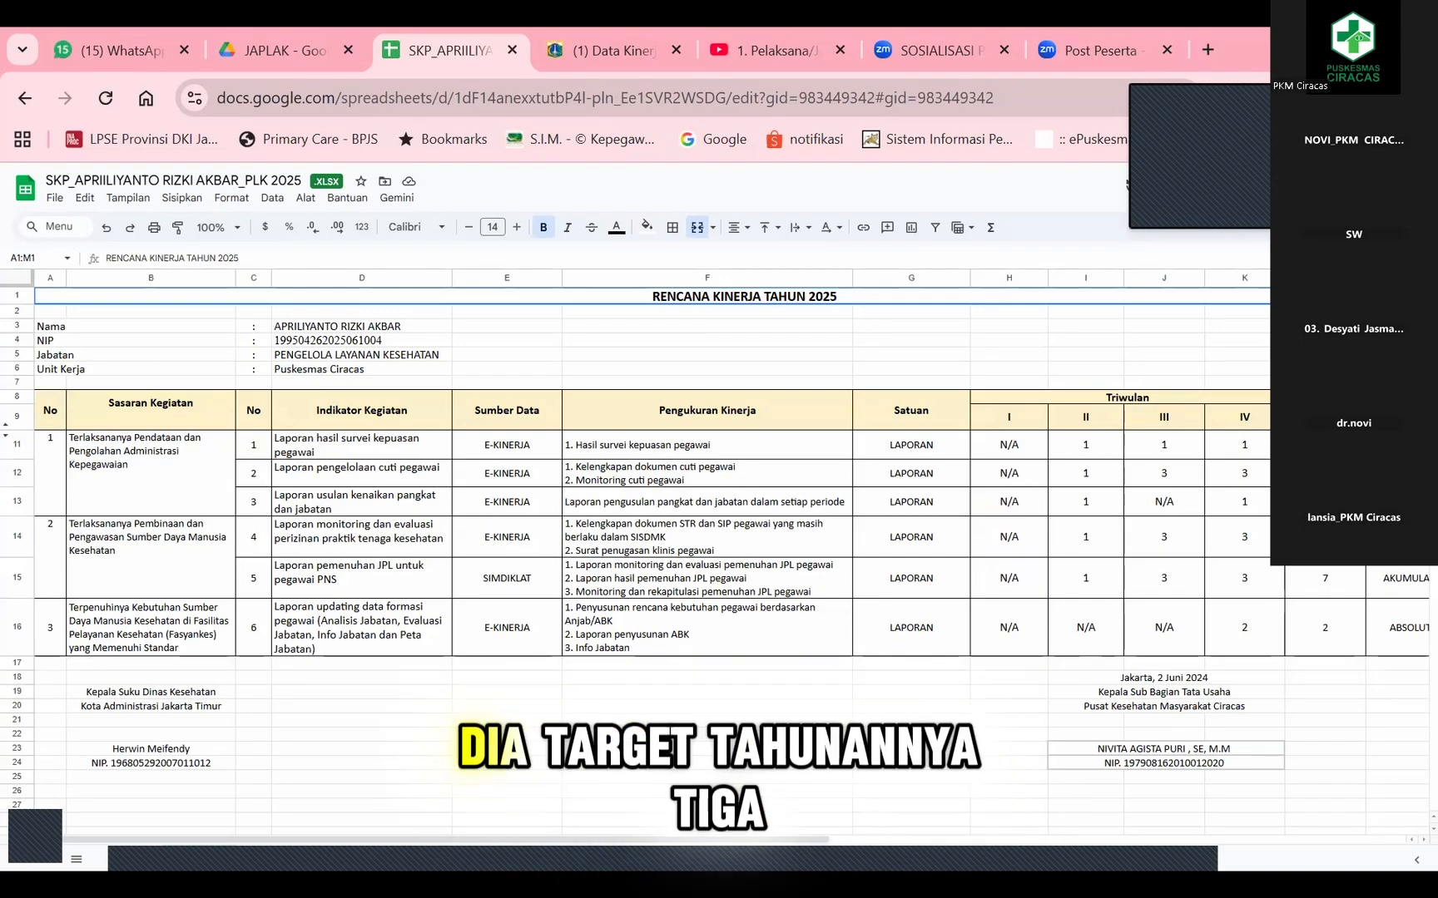
{"action": "left_click", "coordinate": [645, 57]}
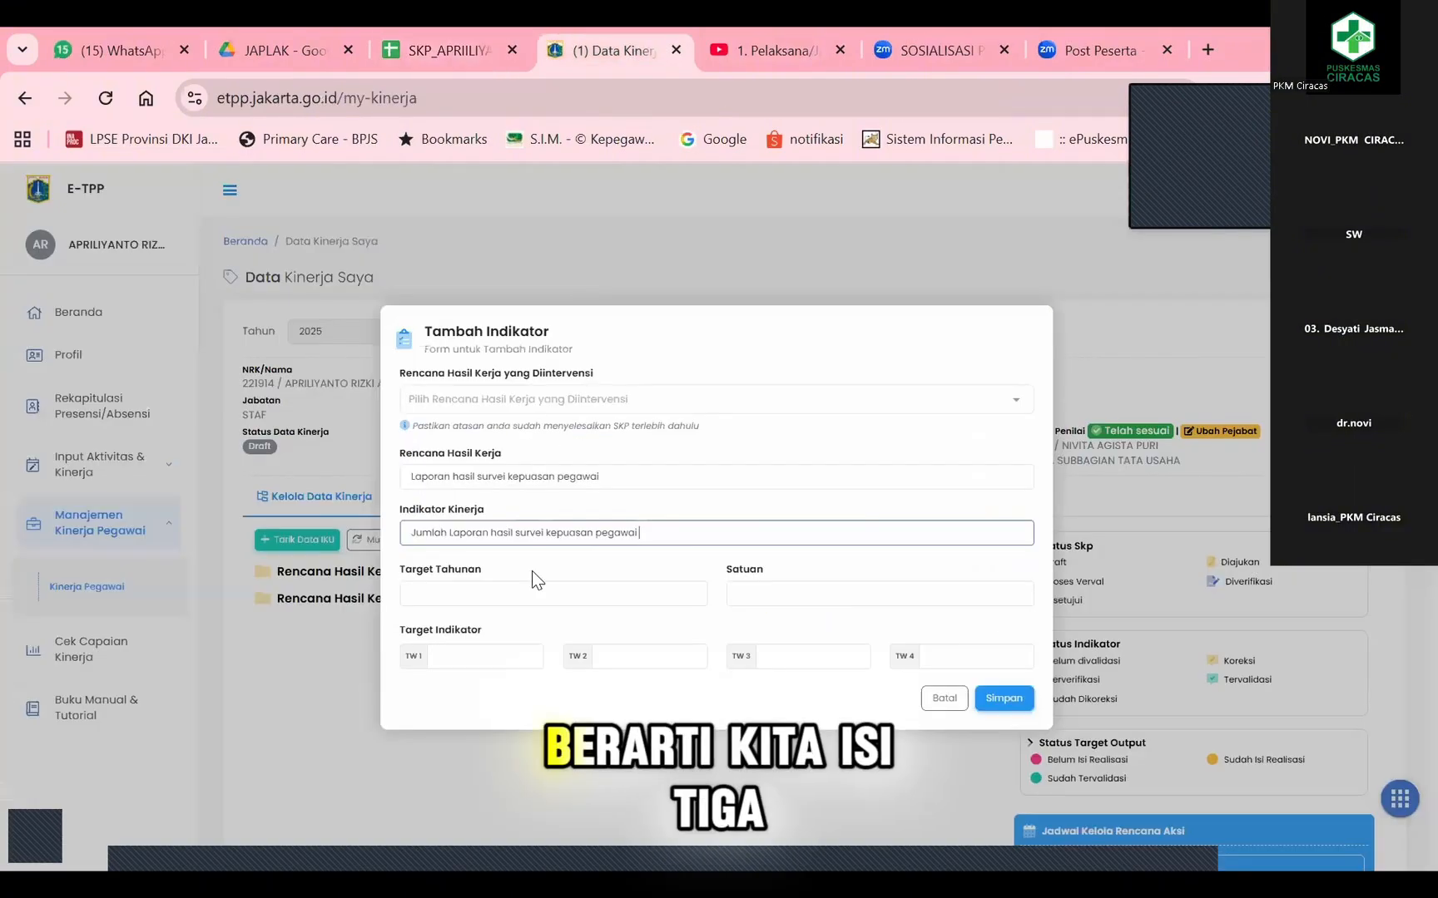
{"action": "left_click", "coordinate": [538, 587]}
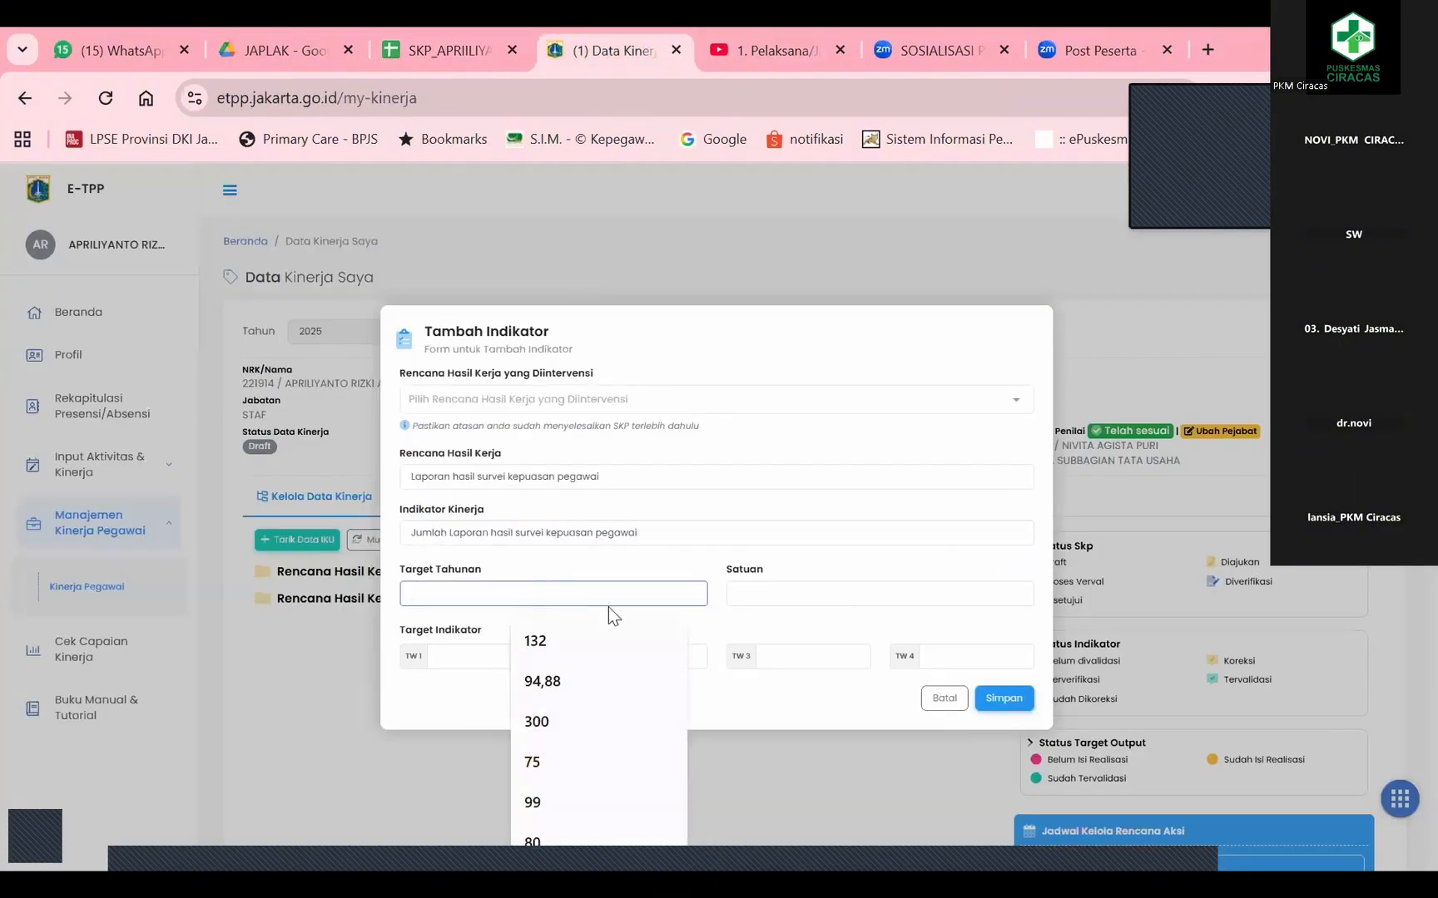
{"action": "type", "text": "3"}
{"action": "left_click", "coordinate": [795, 592]}
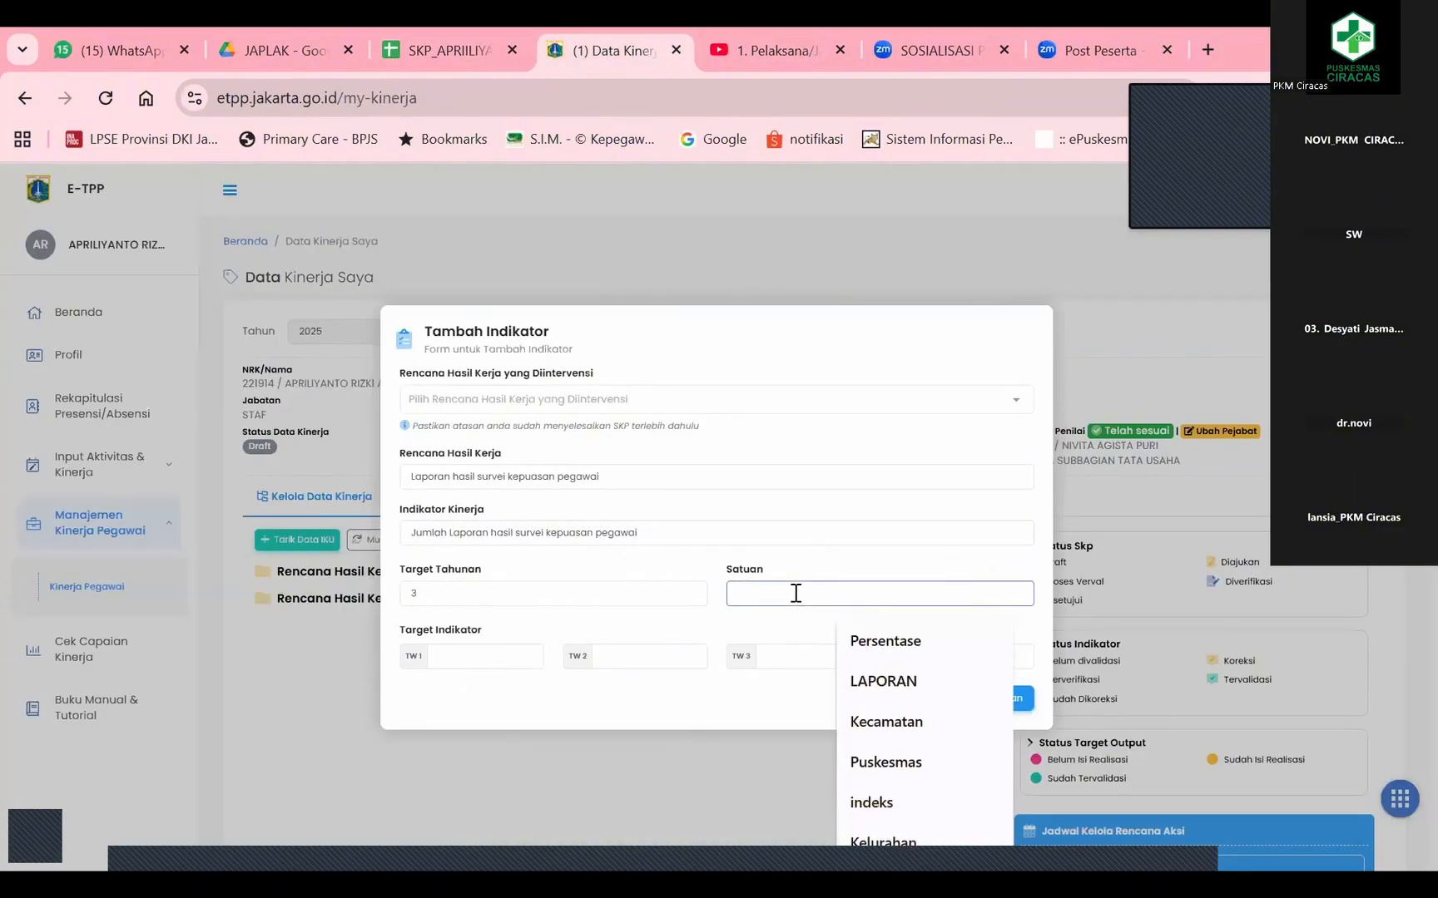
{"action": "type", "text": "laporan"}
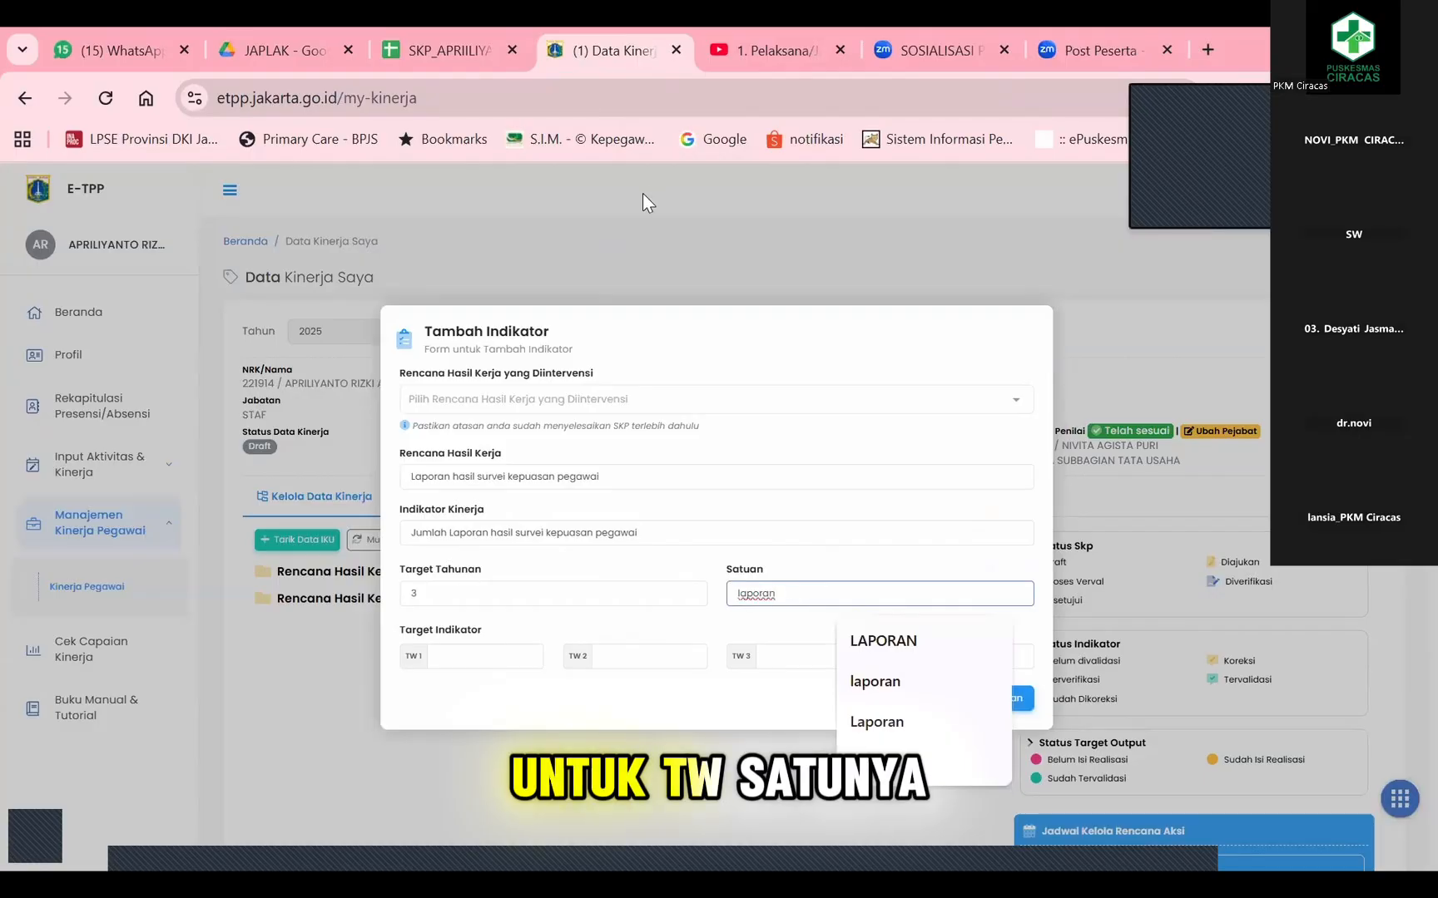
Check the survey report's quarterly targets in the spreadsheet, then set TW 2, TW 3 and TW 4 to 1 in the indicator form, leaving TW 1 empty.
{"action": "left_click", "coordinate": [472, 54]}
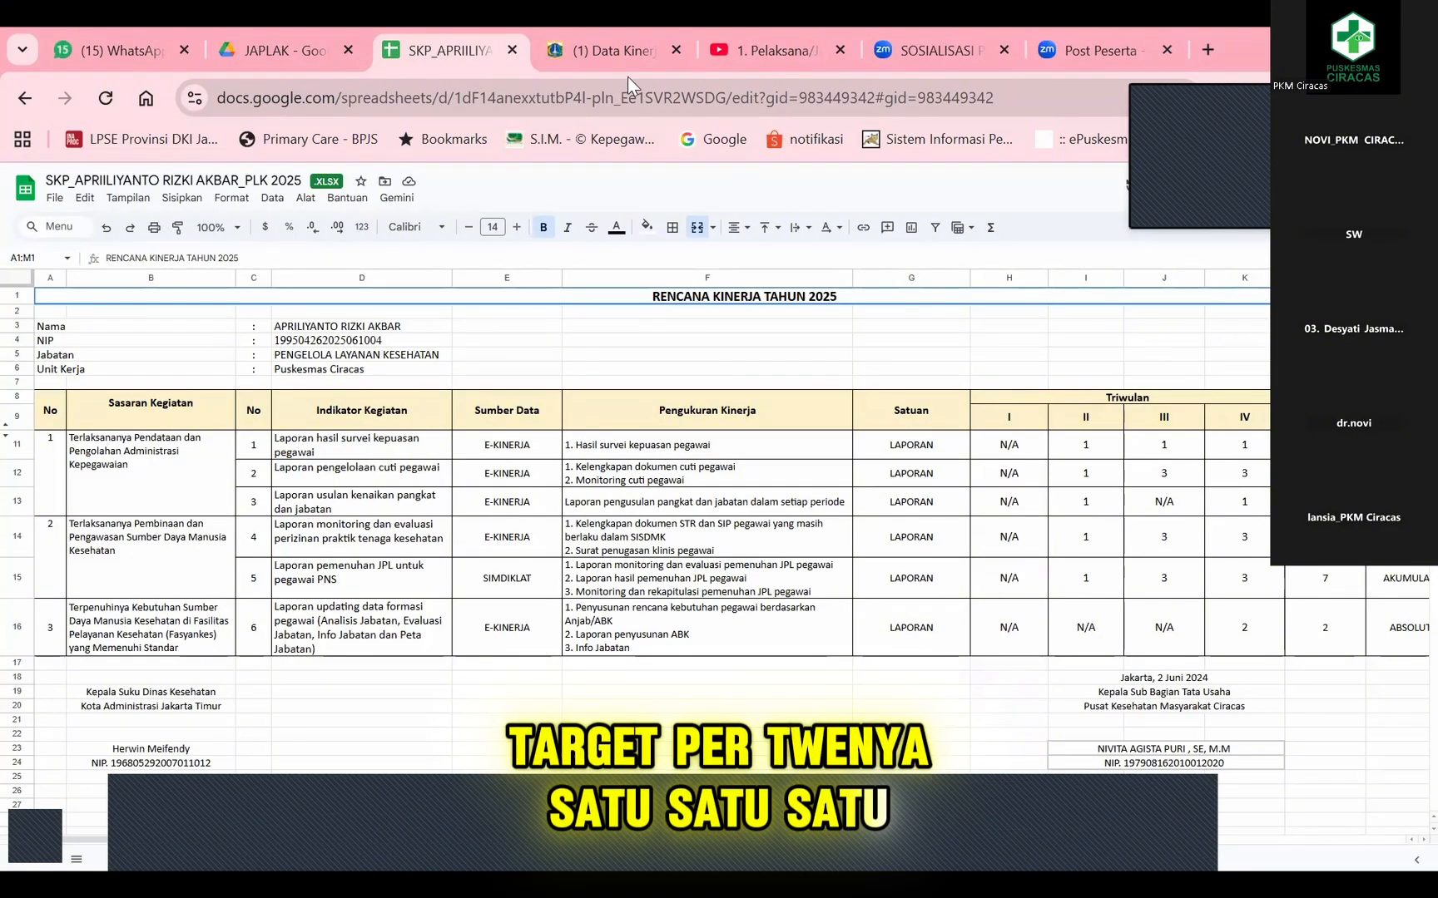
{"action": "left_click", "coordinate": [632, 49]}
{"action": "left_click", "coordinate": [613, 656]}
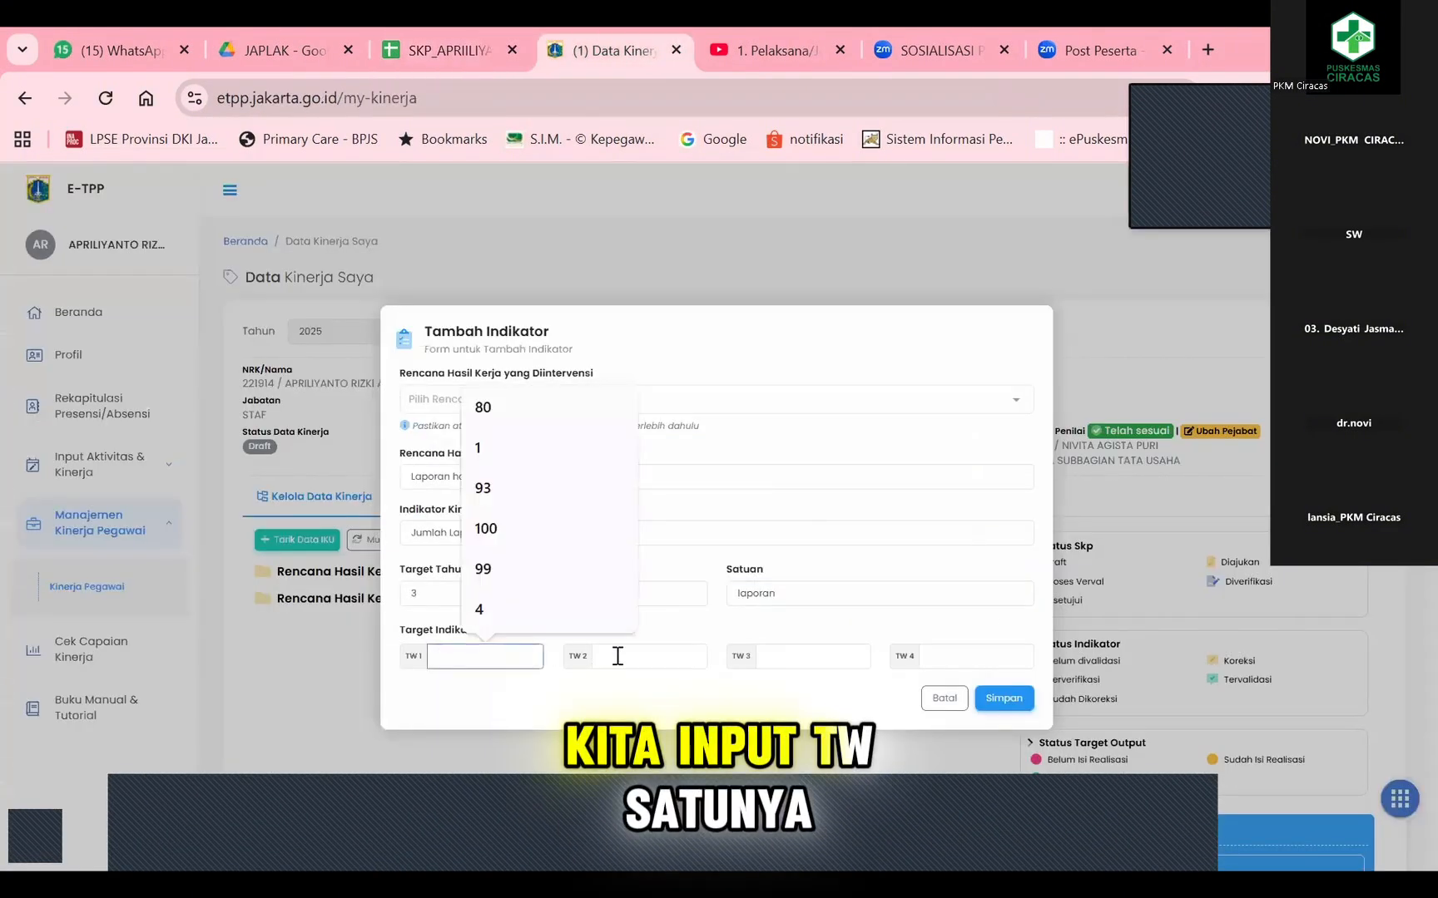
{"action": "type", "text": "1"}
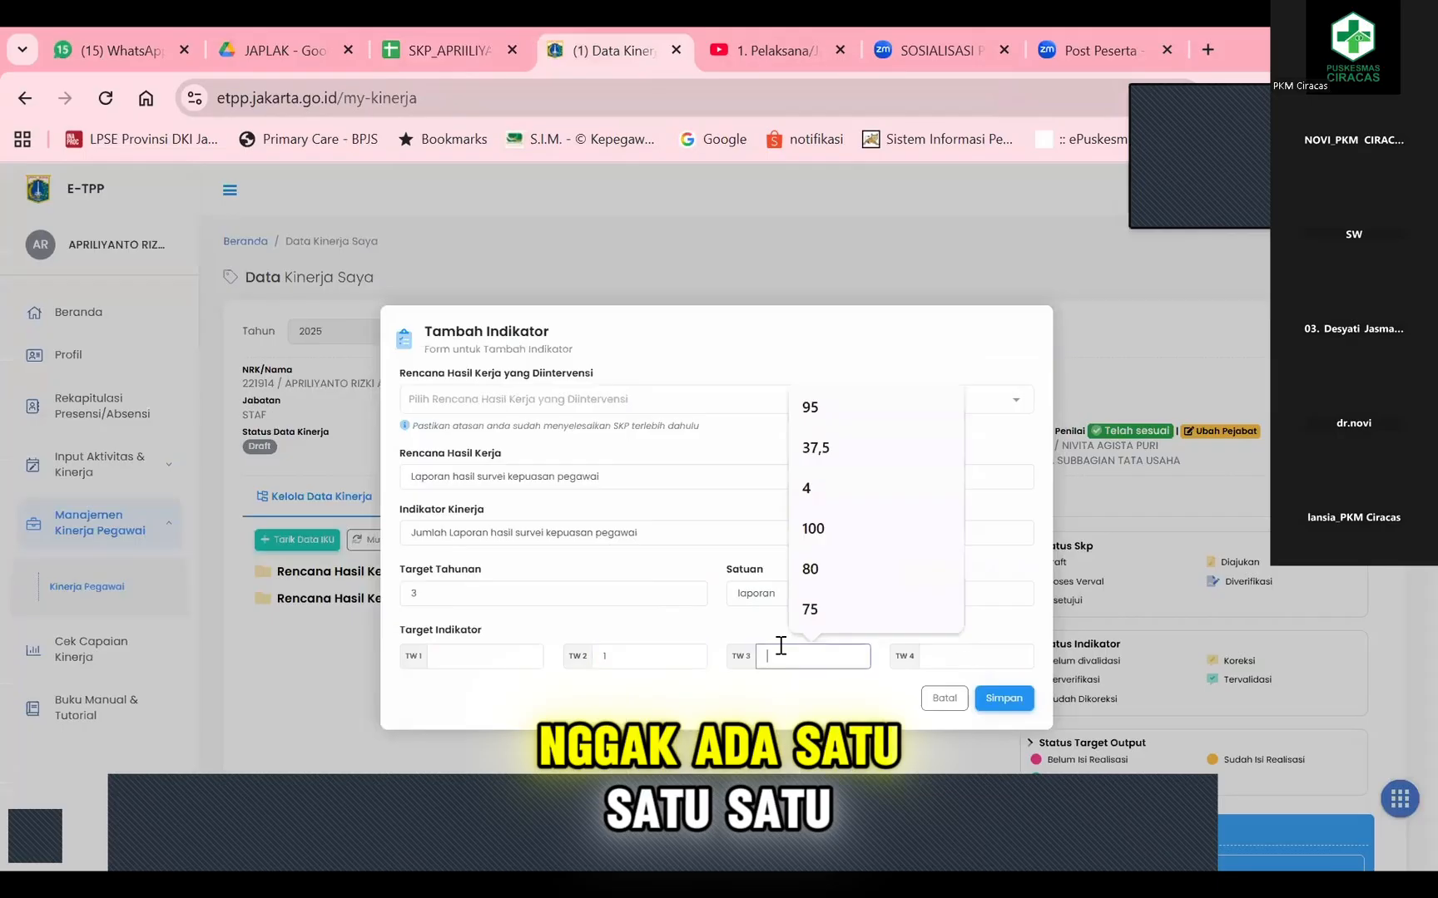
{"action": "type", "text": "1"}
{"action": "left_click", "coordinate": [957, 657]}
{"action": "type", "text": "1"}
Check the choices for Rencana Hasil Kerja yang Diintervensi, then save the new indicator and confirm.
{"action": "left_click", "coordinate": [653, 400]}
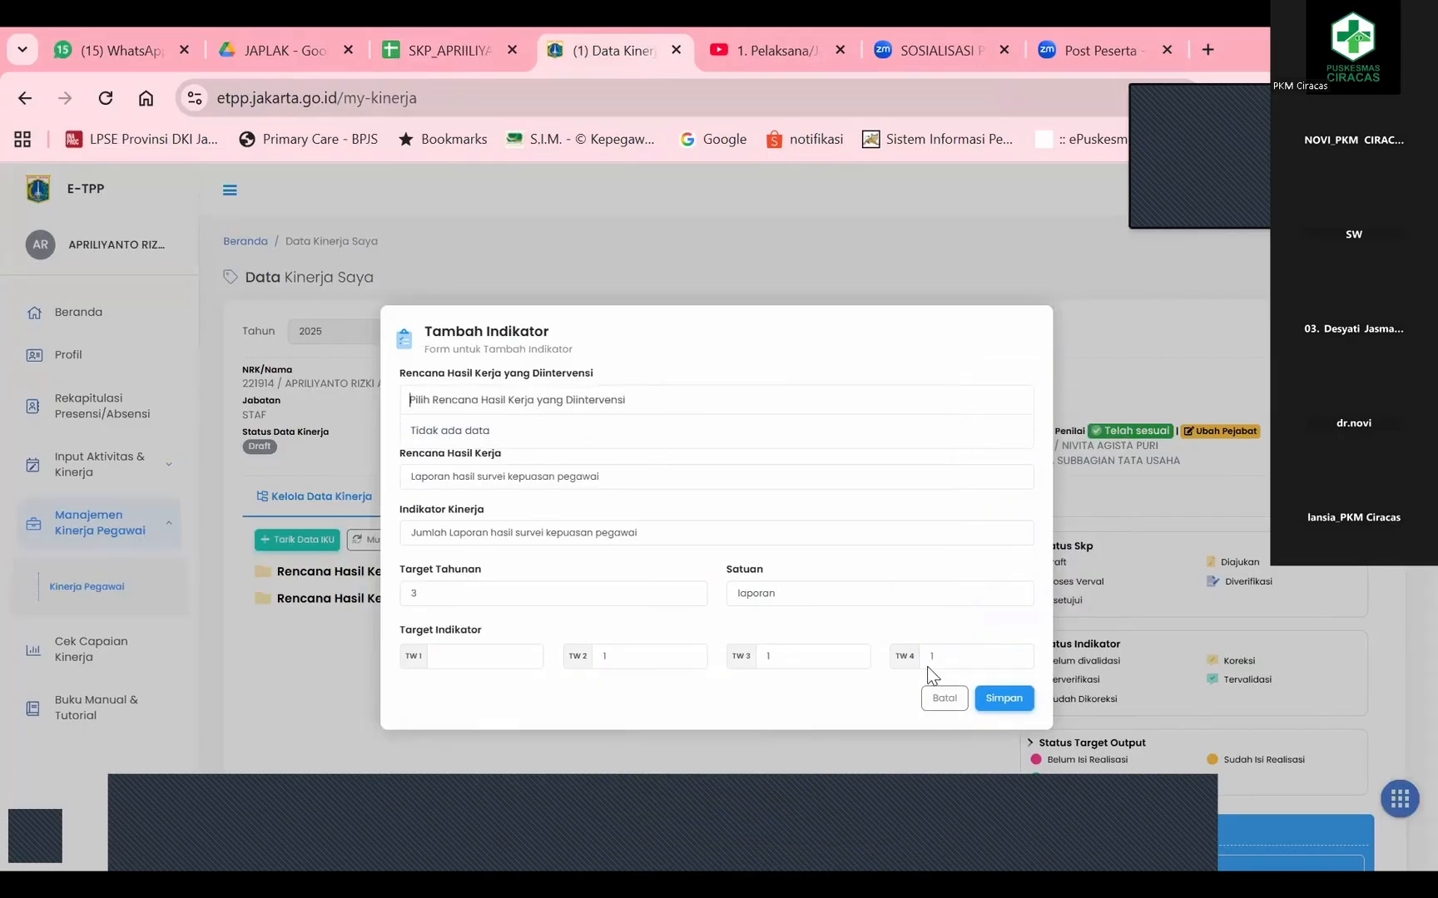
{"action": "left_click", "coordinate": [990, 702]}
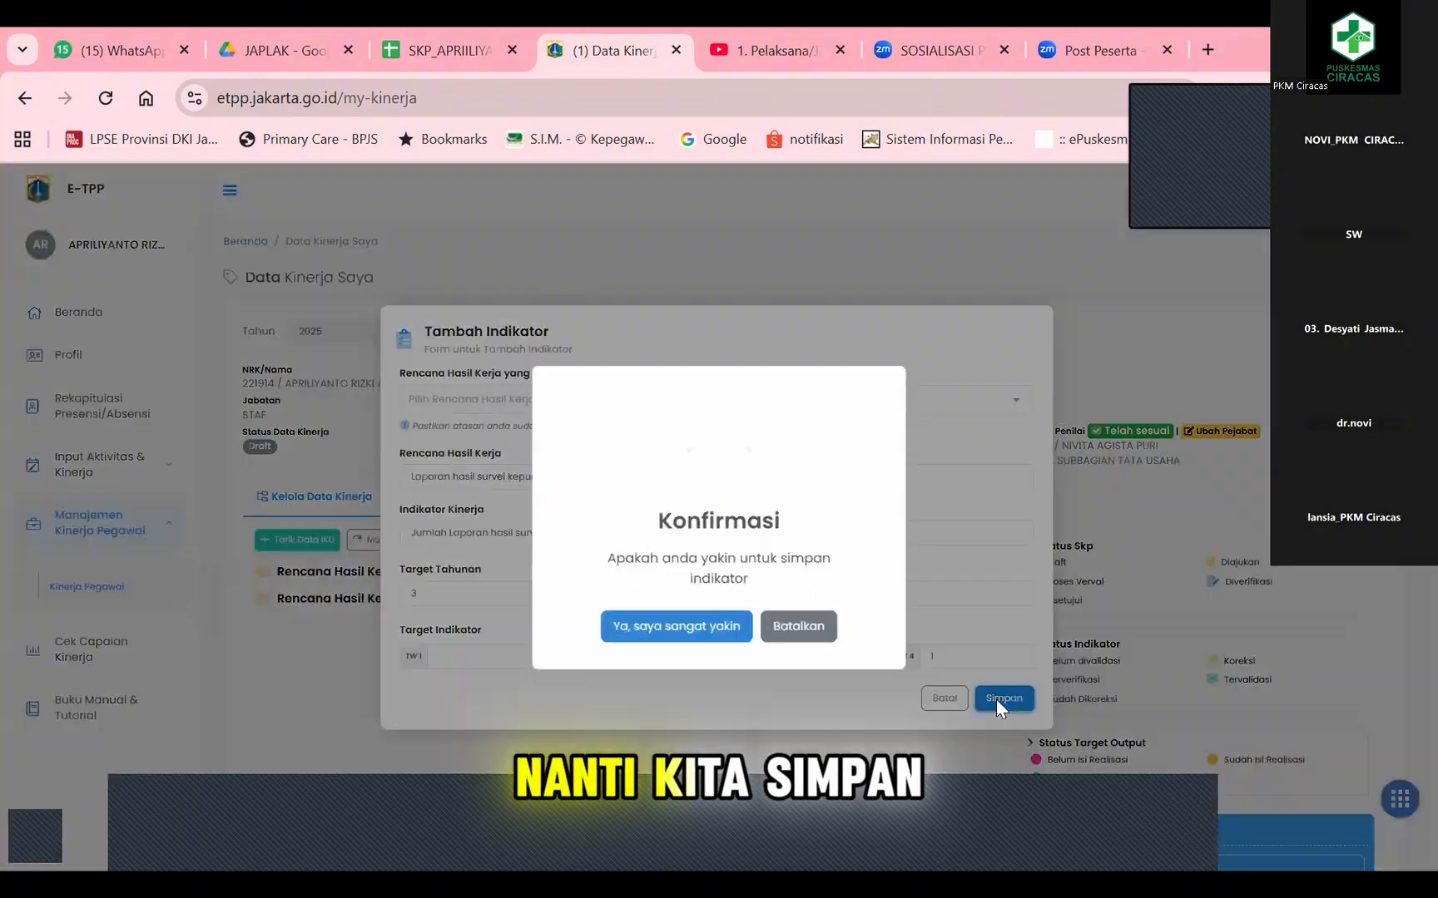
{"action": "left_click", "coordinate": [678, 632]}
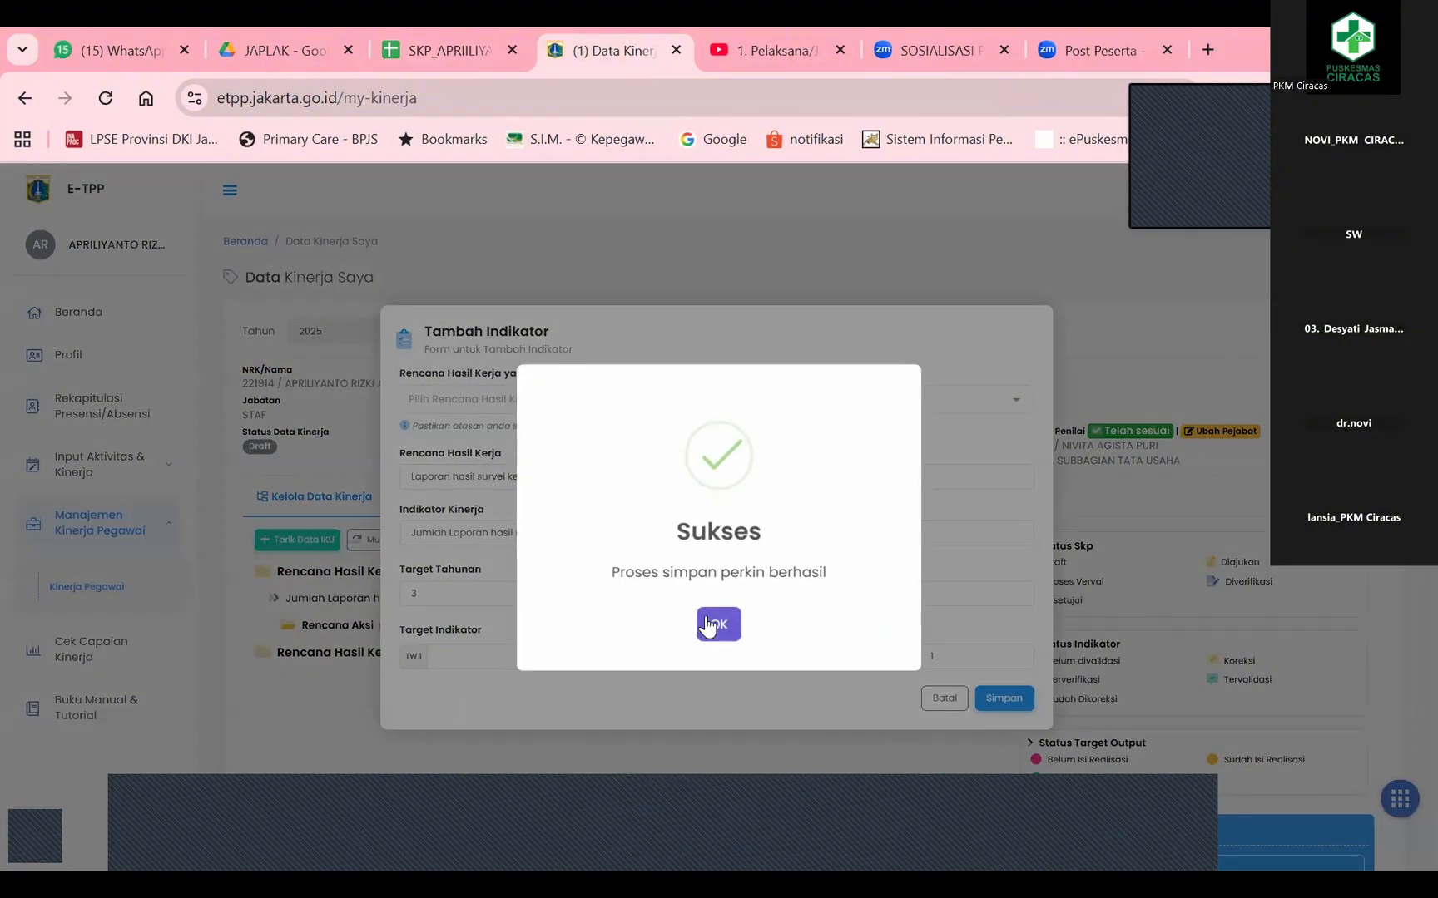
{"action": "left_click", "coordinate": [706, 620]}
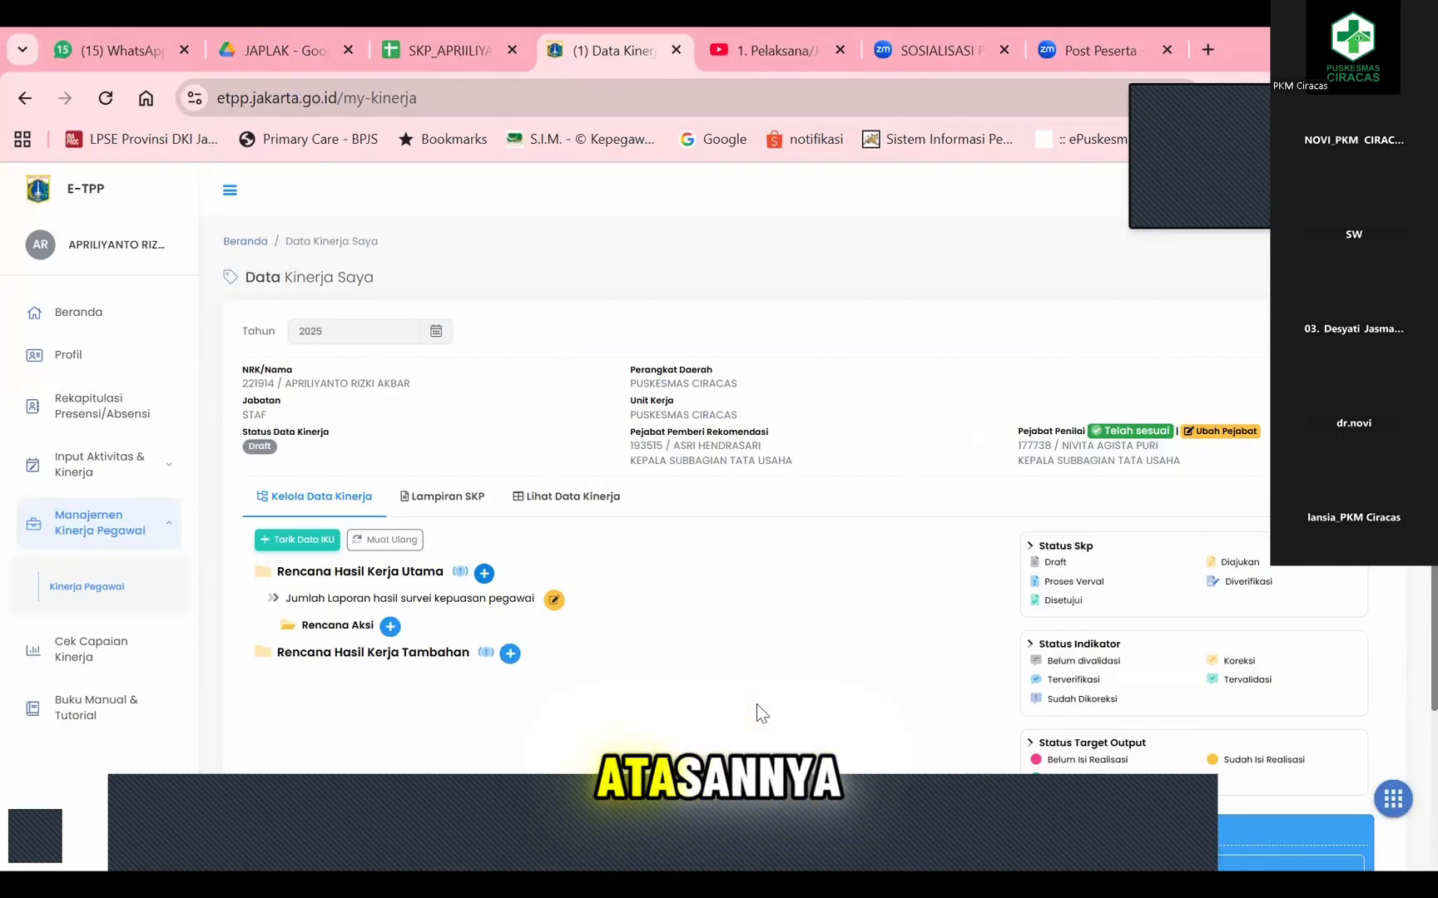
Reopen the saved survey report indicator for editing, look at its Rencana Hasil Kerja yang Diintervensi choices, and save it again.
{"action": "left_click", "coordinate": [554, 600]}
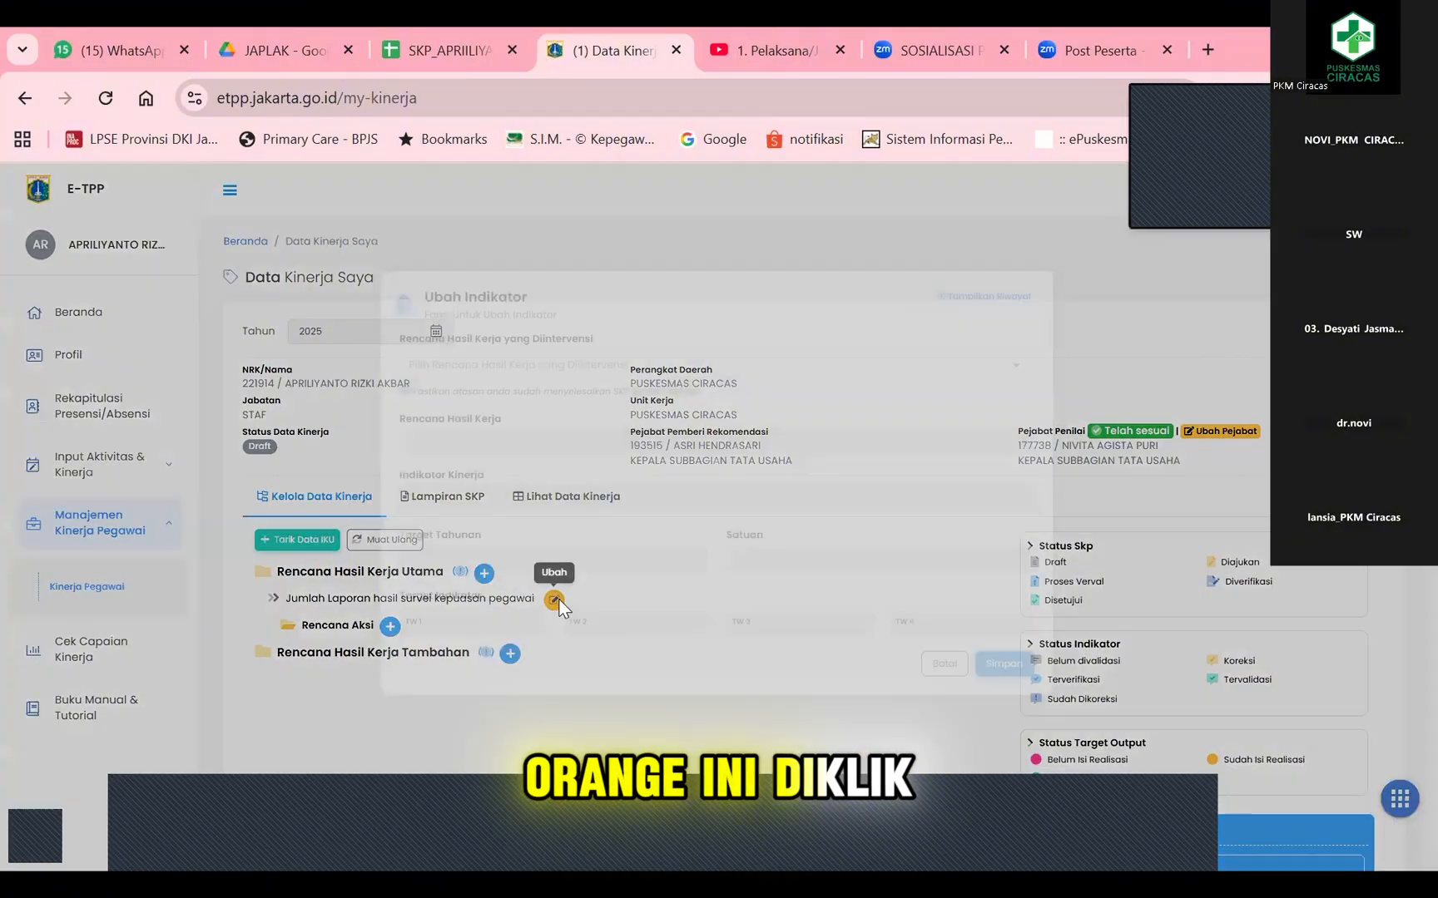
{"action": "left_click", "coordinate": [973, 401]}
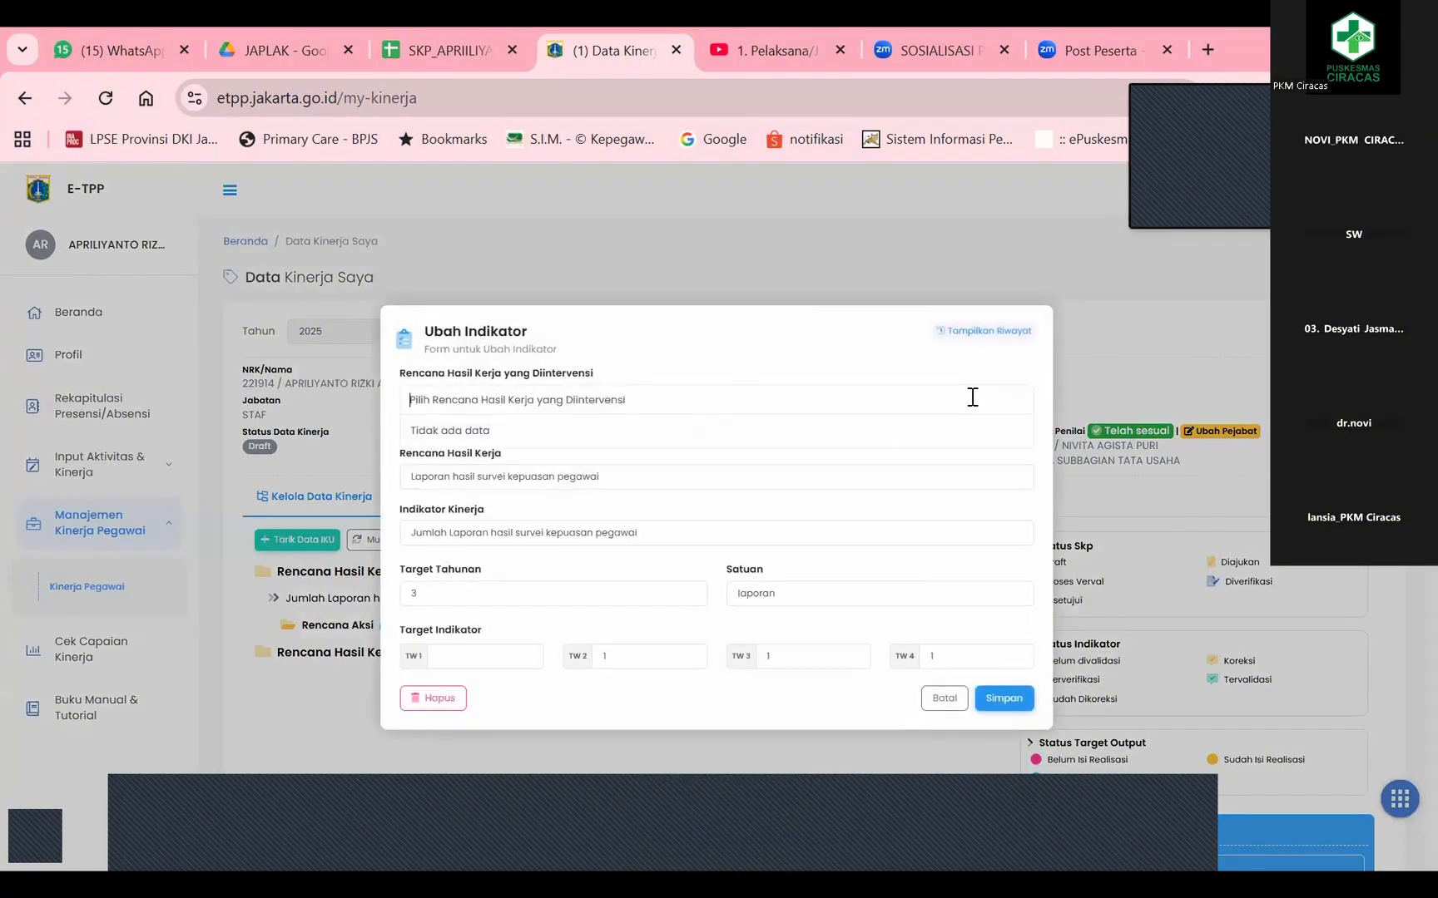
{"action": "left_click", "coordinate": [990, 701]}
{"action": "left_click", "coordinate": [720, 640]}
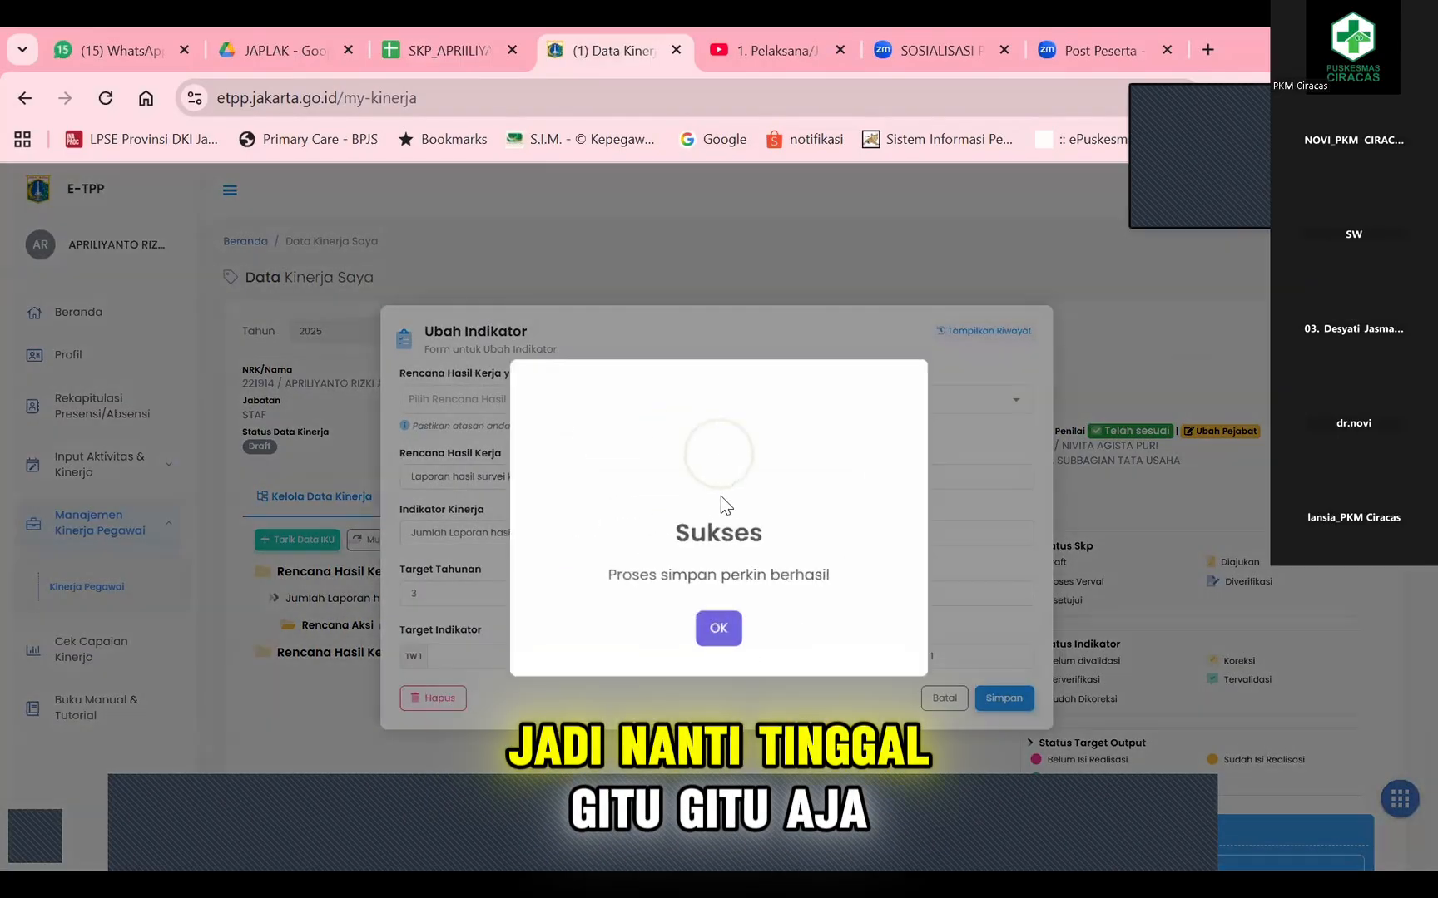
{"action": "left_click", "coordinate": [717, 626]}
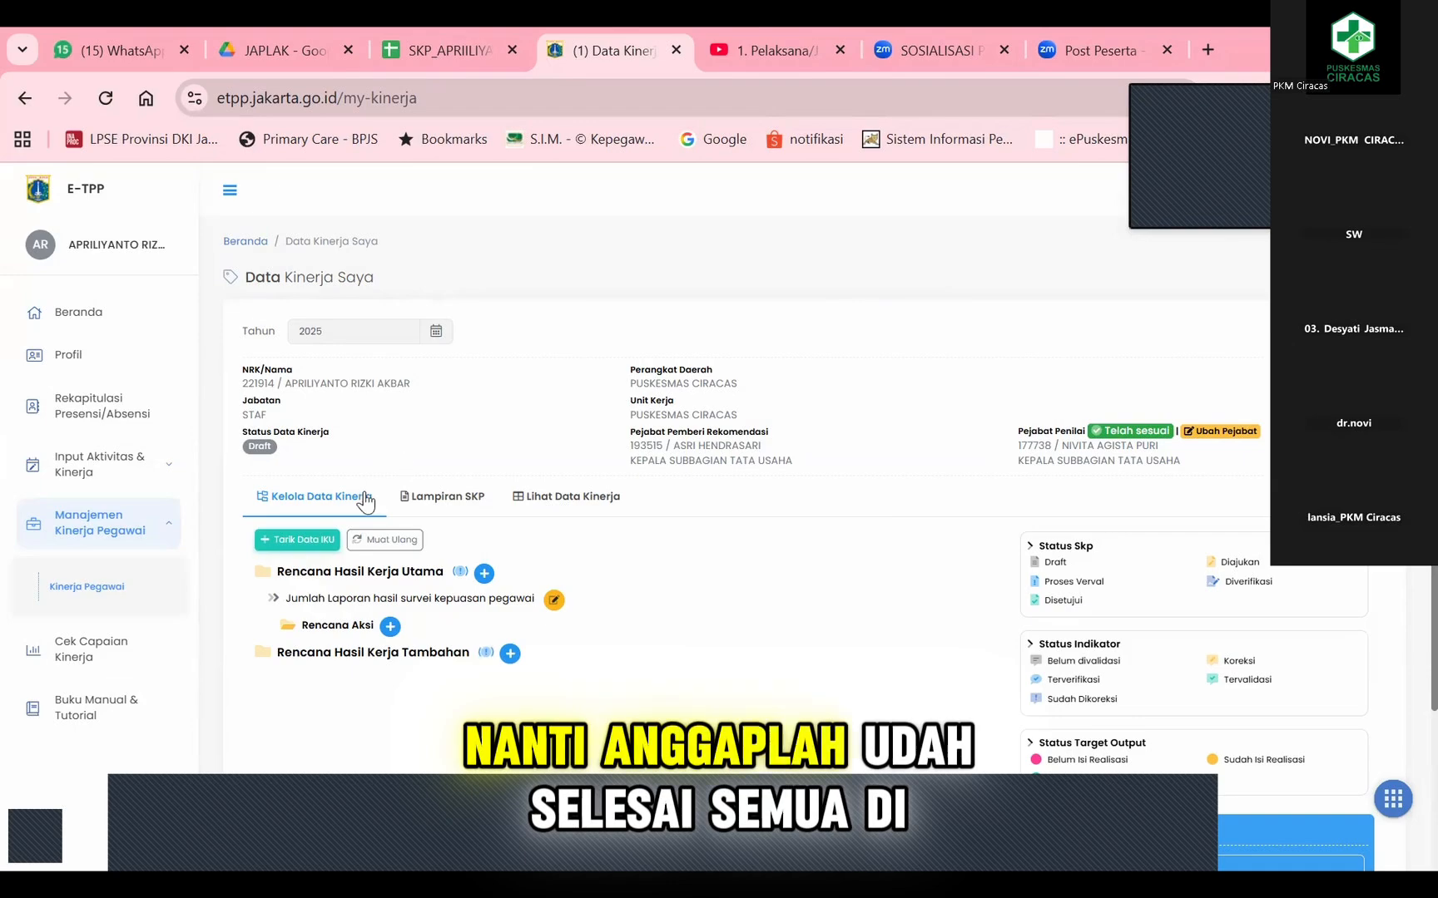
Start a Rencana Aksi for the survey report indicator and fill it with "Pelaksanaan pembuatan kuesioner survei kepegawaian" copied from the RENAKSI sheet.
{"action": "left_click", "coordinate": [389, 627]}
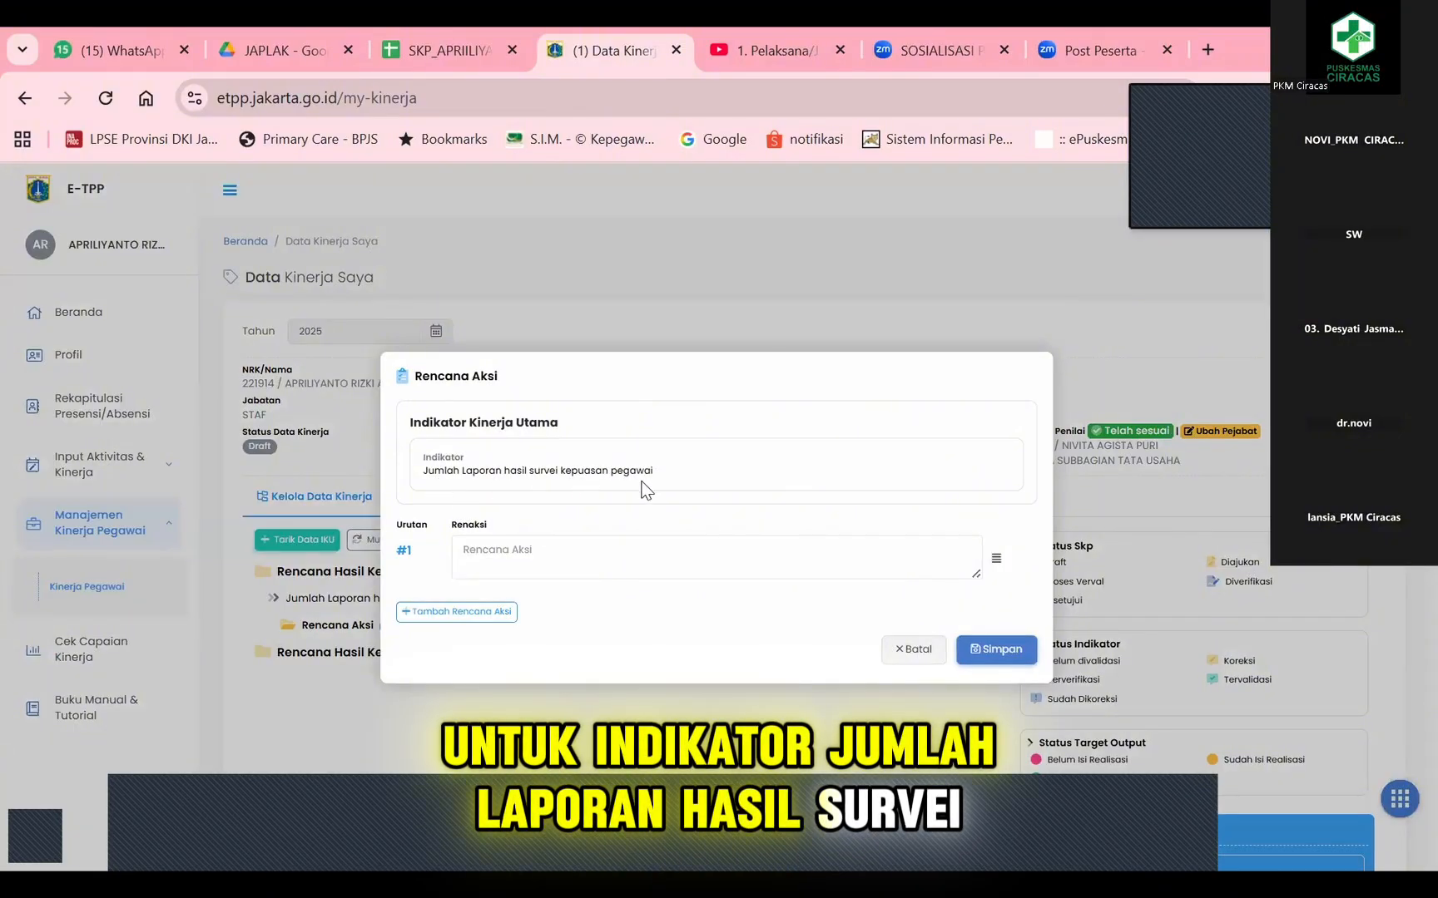
{"action": "left_click", "coordinate": [449, 53]}
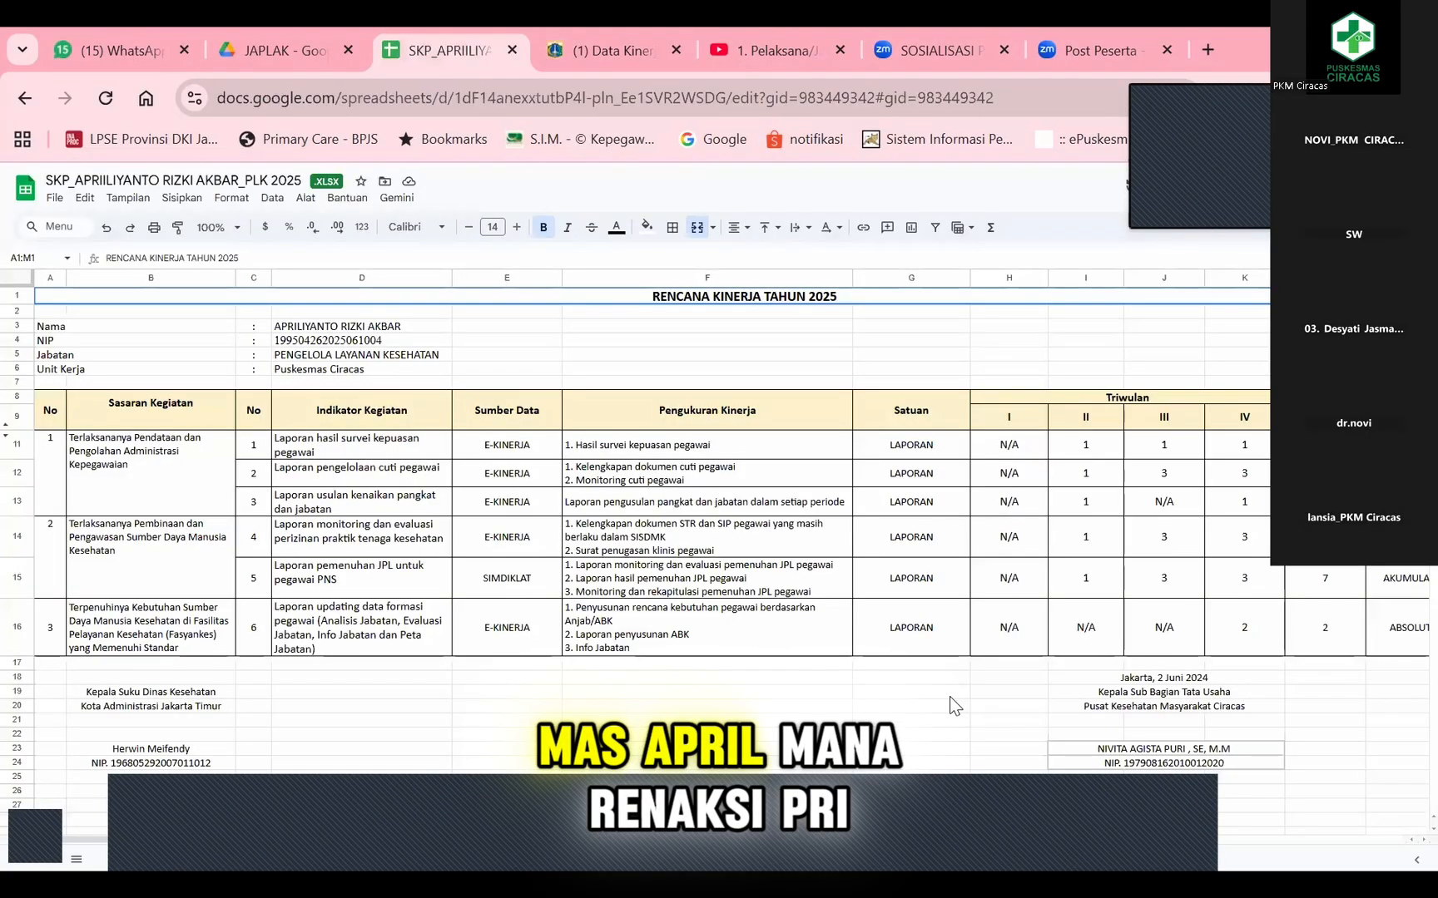
{"action": "left_click", "coordinate": [432, 860]}
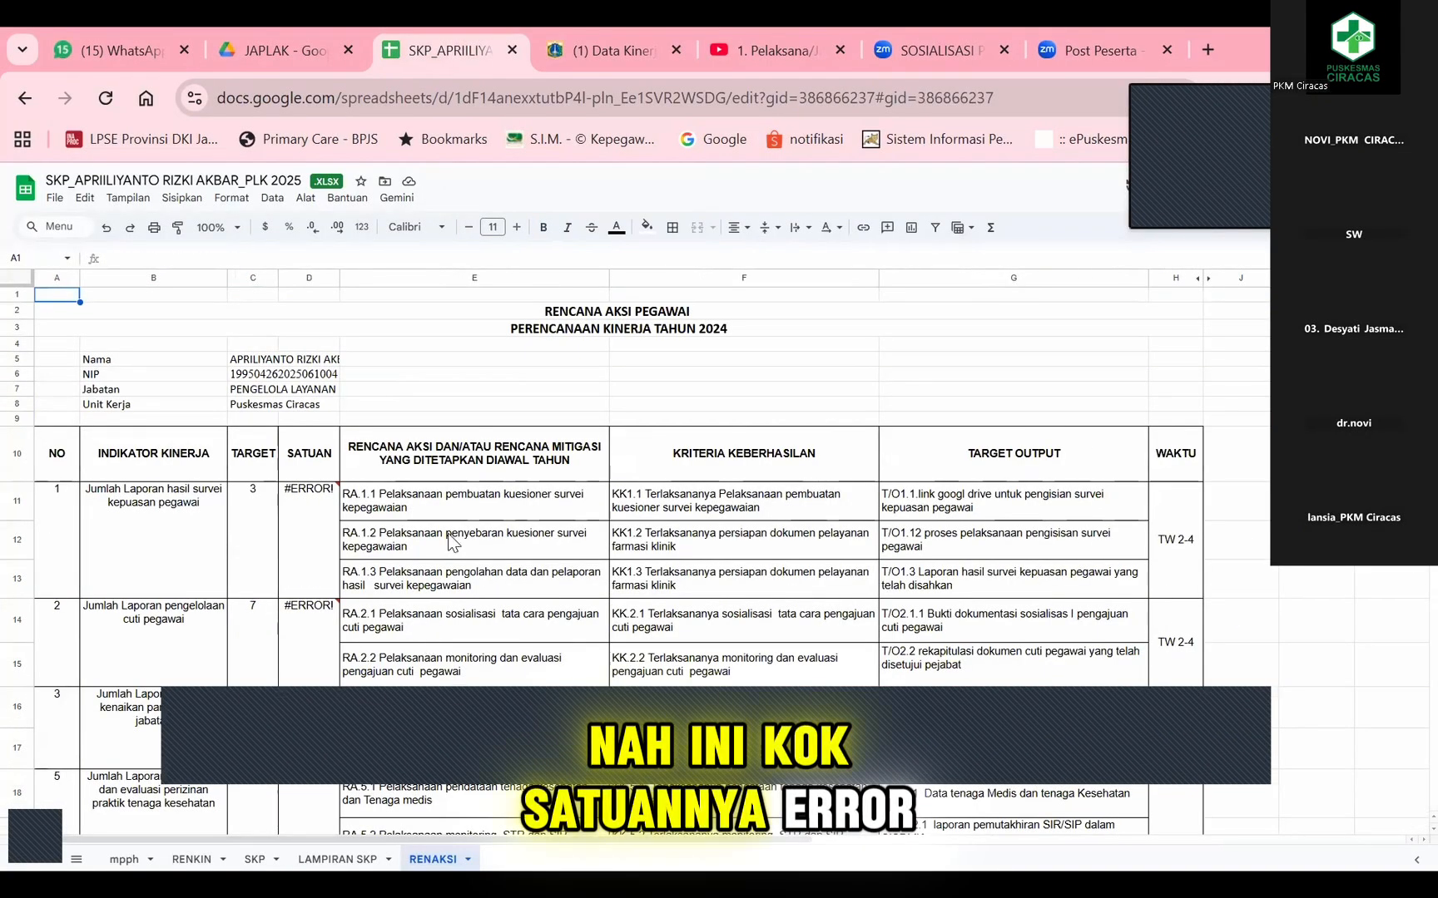
{"action": "left_click", "coordinate": [412, 503]}
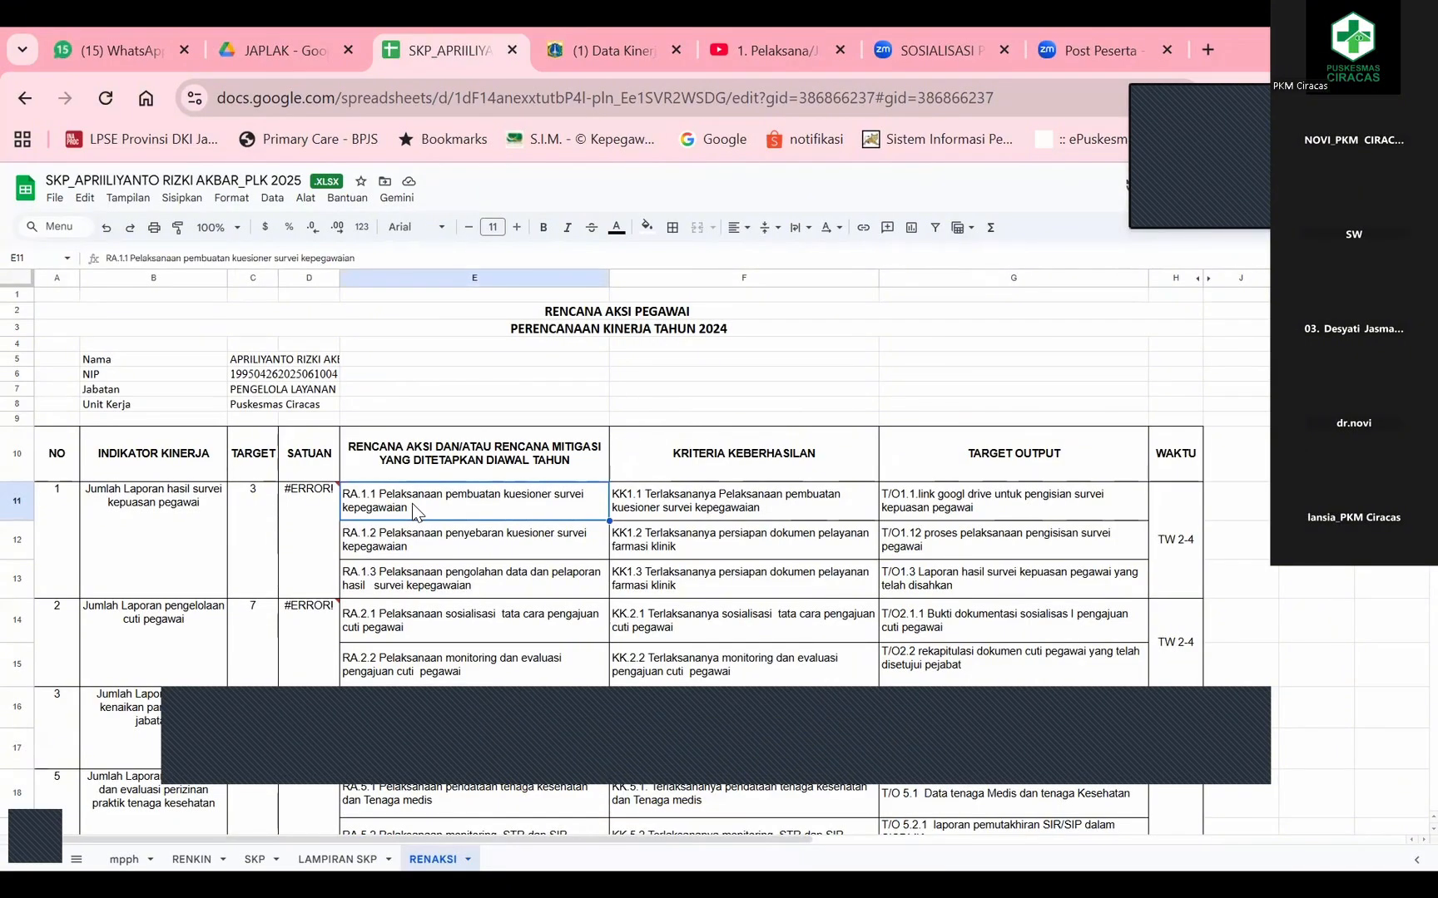
{"action": "double_click", "coordinate": [376, 492]}
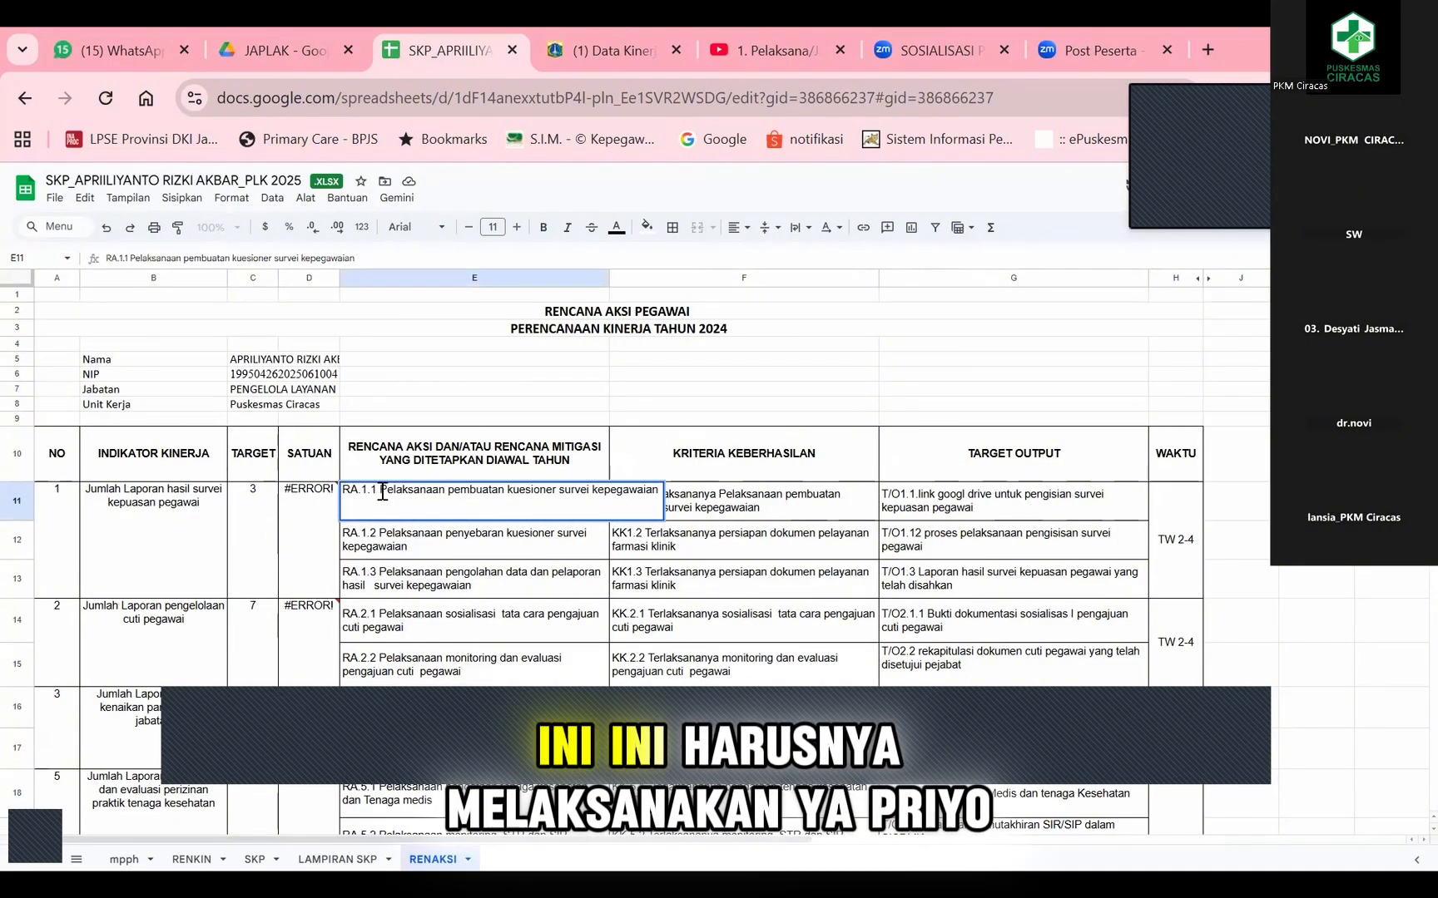
{"action": "left_click", "coordinate": [381, 492]}
{"action": "left_click_drag", "start_coordinate": [578, 496], "coordinate": [699, 502]}
{"action": "key", "text": "ctrl+c"}
{"action": "left_click", "coordinate": [608, 56]}
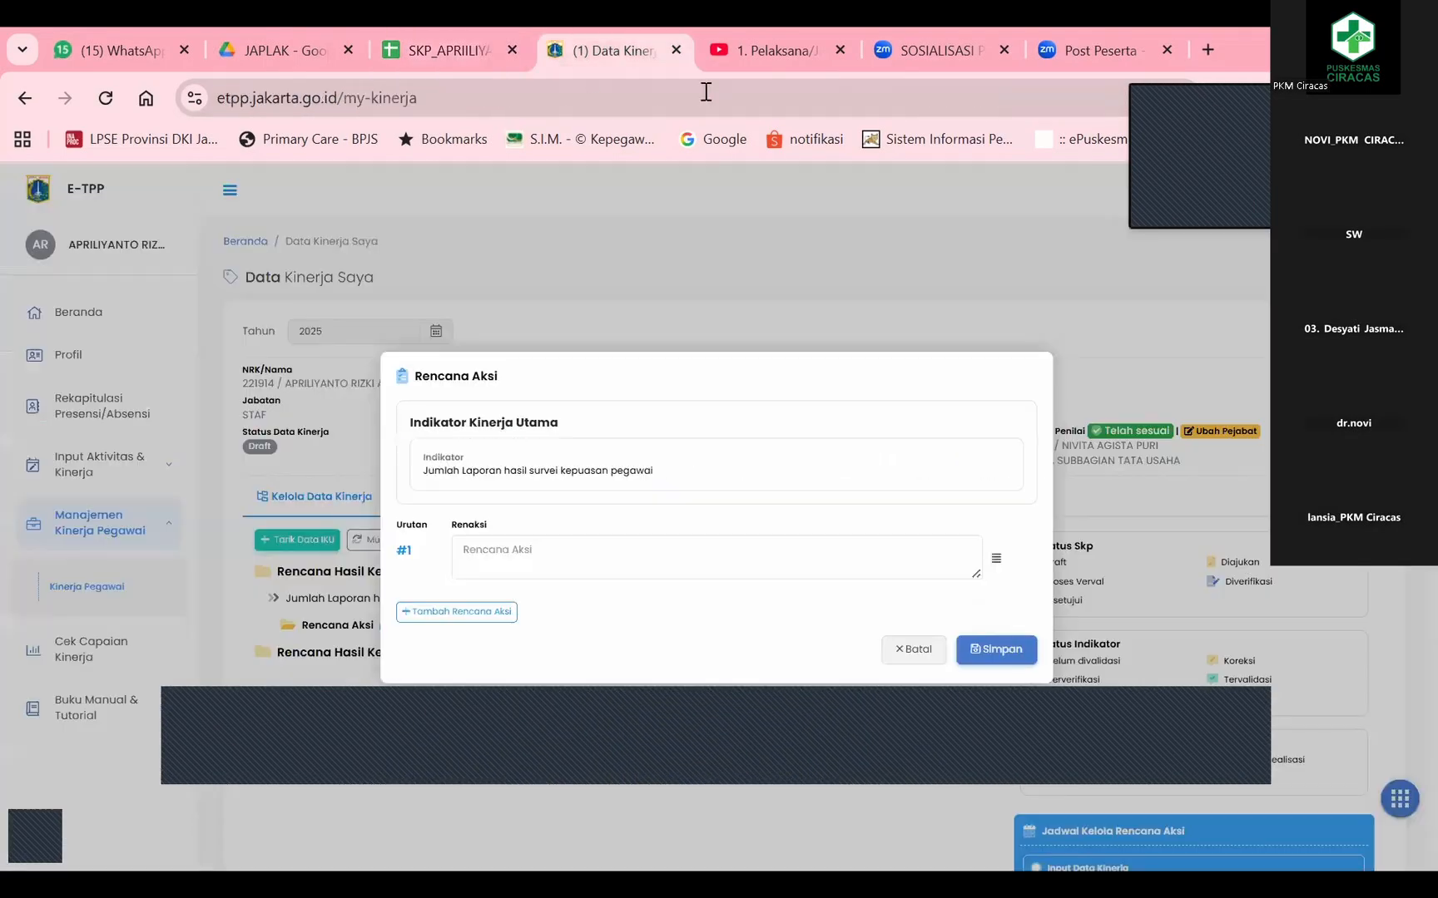
{"action": "left_click", "coordinate": [495, 559]}
{"action": "key", "text": "ctrl+v"}
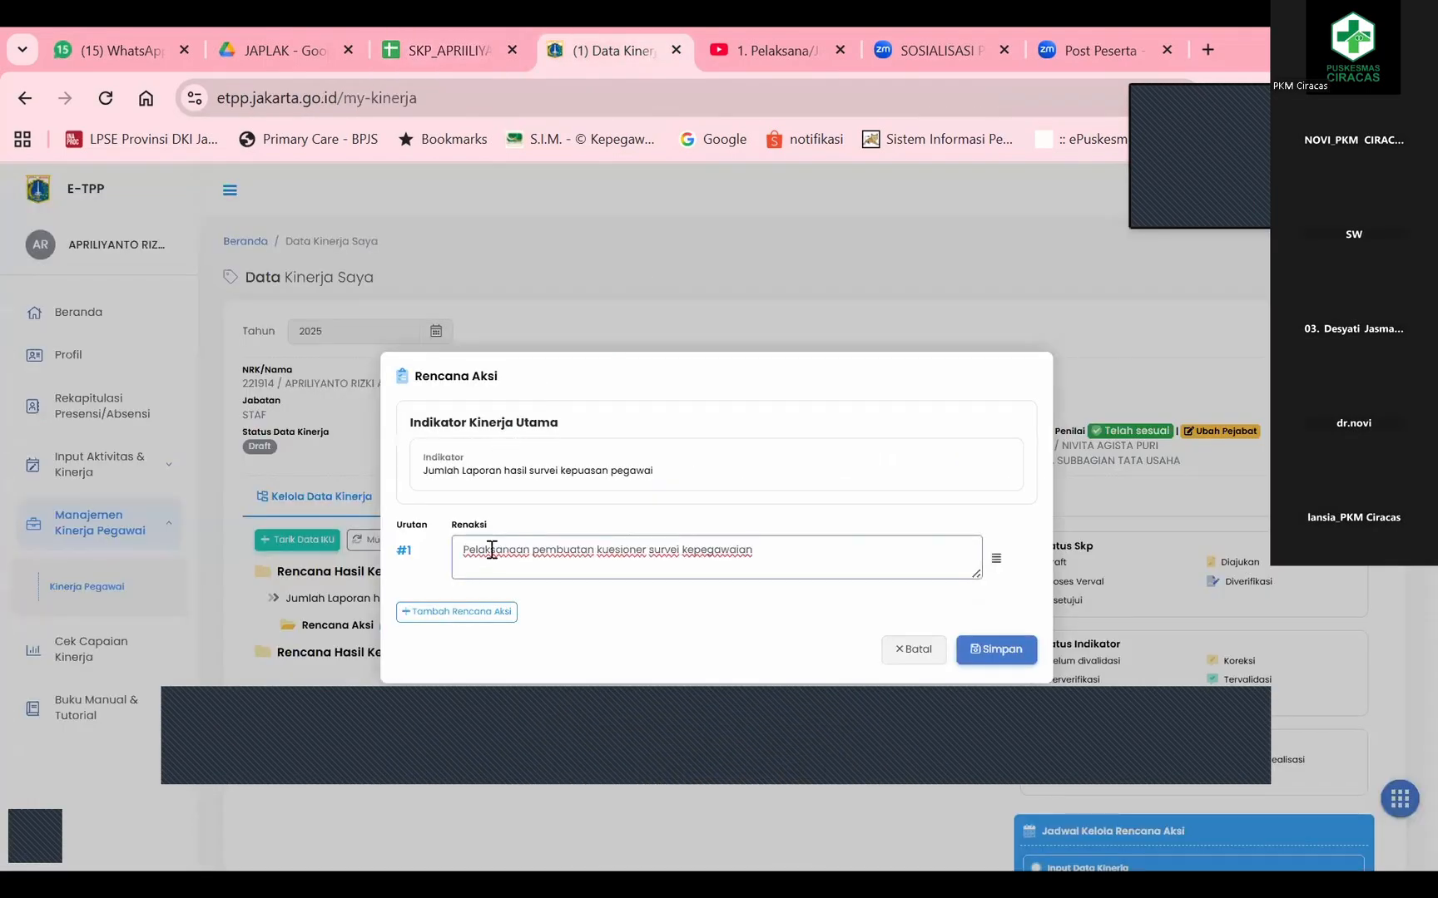
Replace "Pelaksanaan" with "Melaksanakan" at the start of the Renaksi text and save the Rencana Aksi.
{"action": "double_click", "coordinate": [492, 550]}
{"action": "type", "text": "M"}
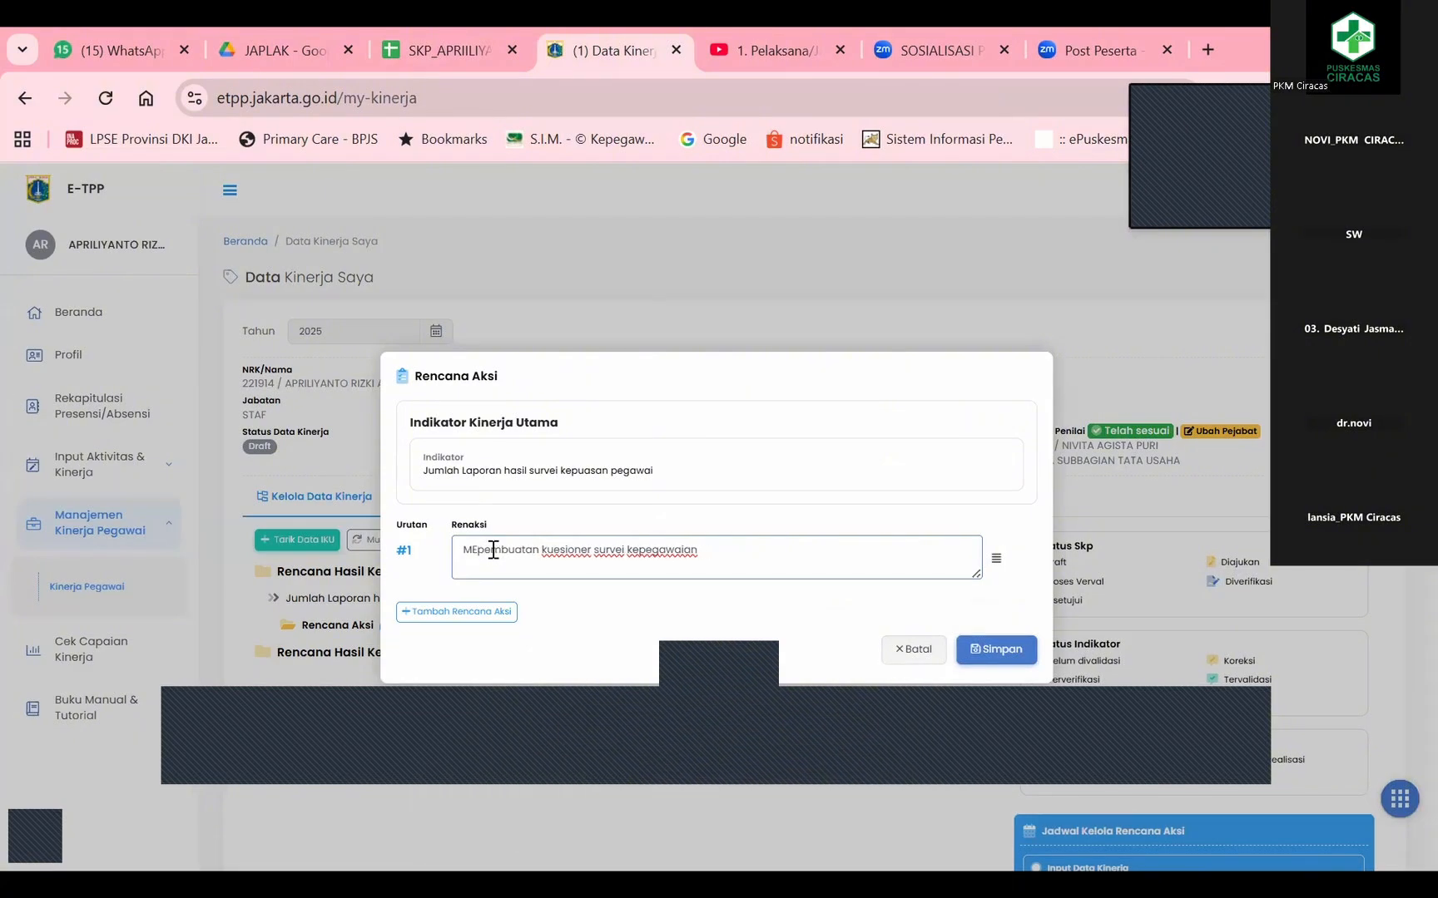
{"action": "type", "text": "elaksanakan"}
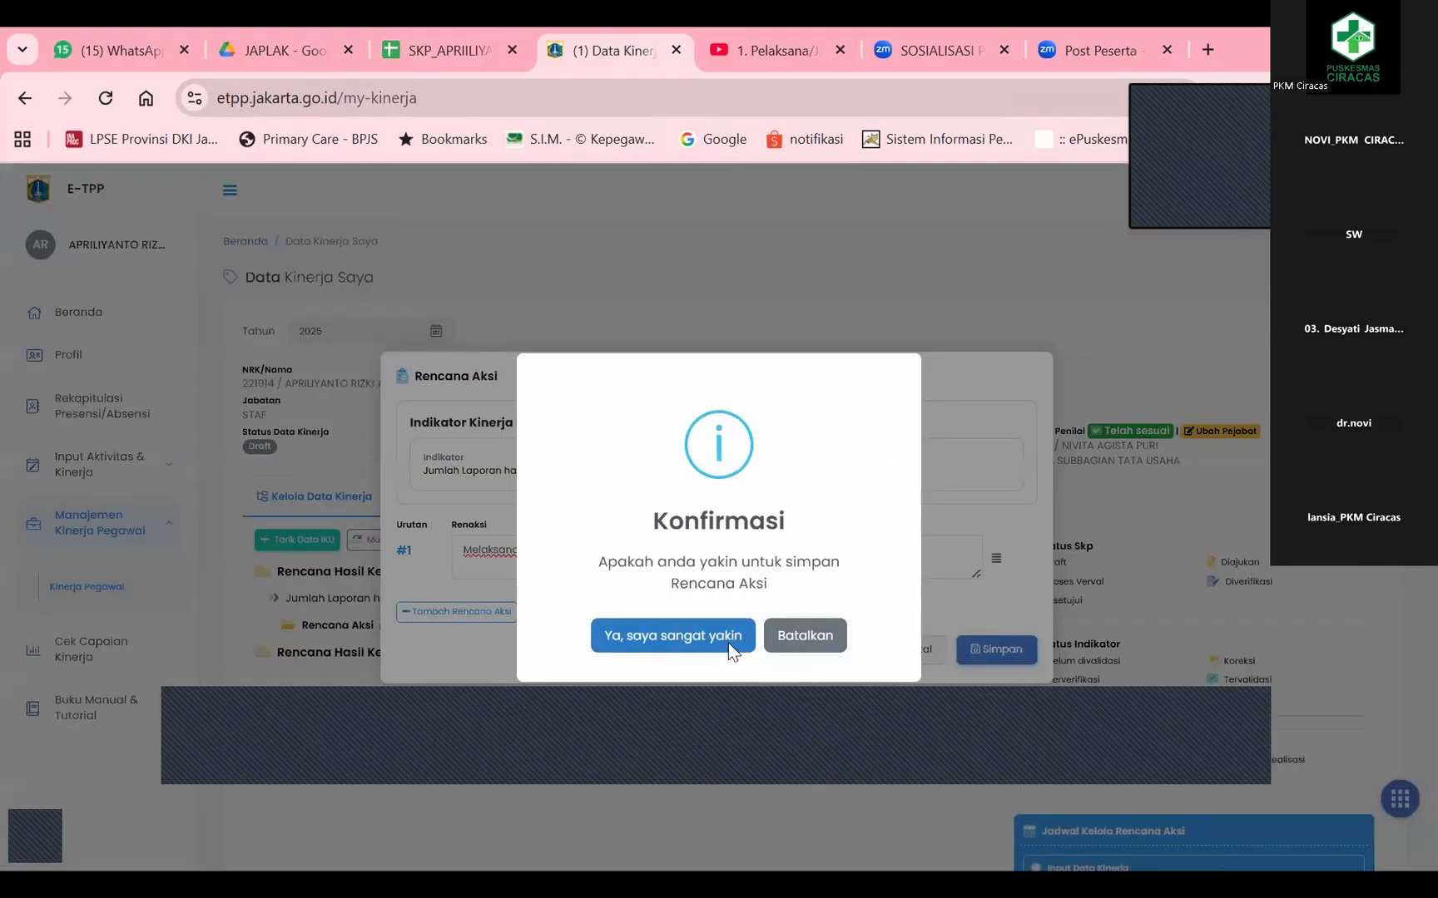
{"action": "left_click", "coordinate": [732, 642]}
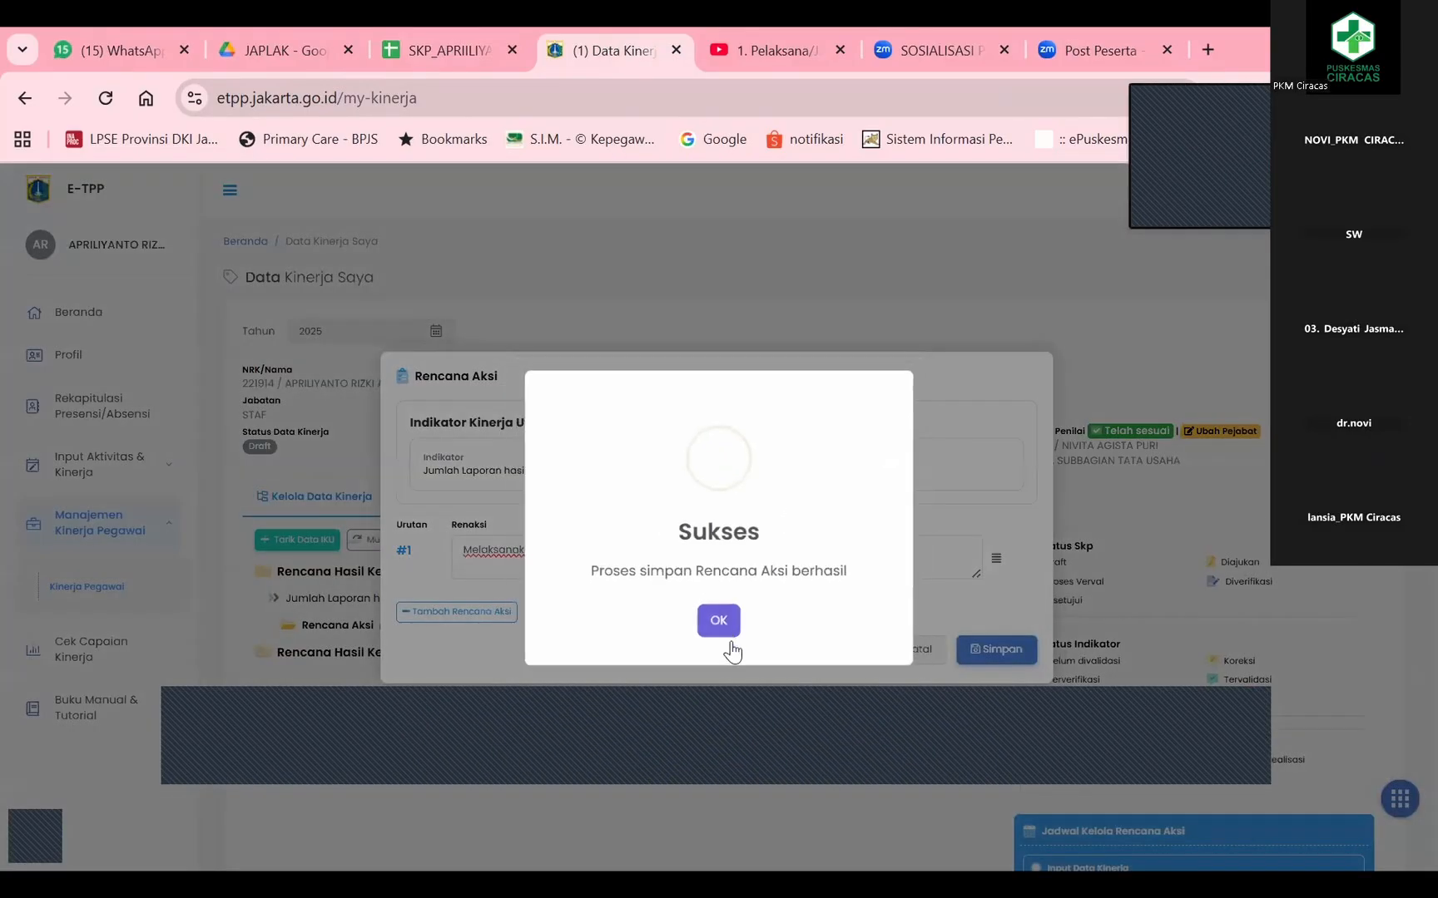
{"action": "left_click", "coordinate": [722, 623]}
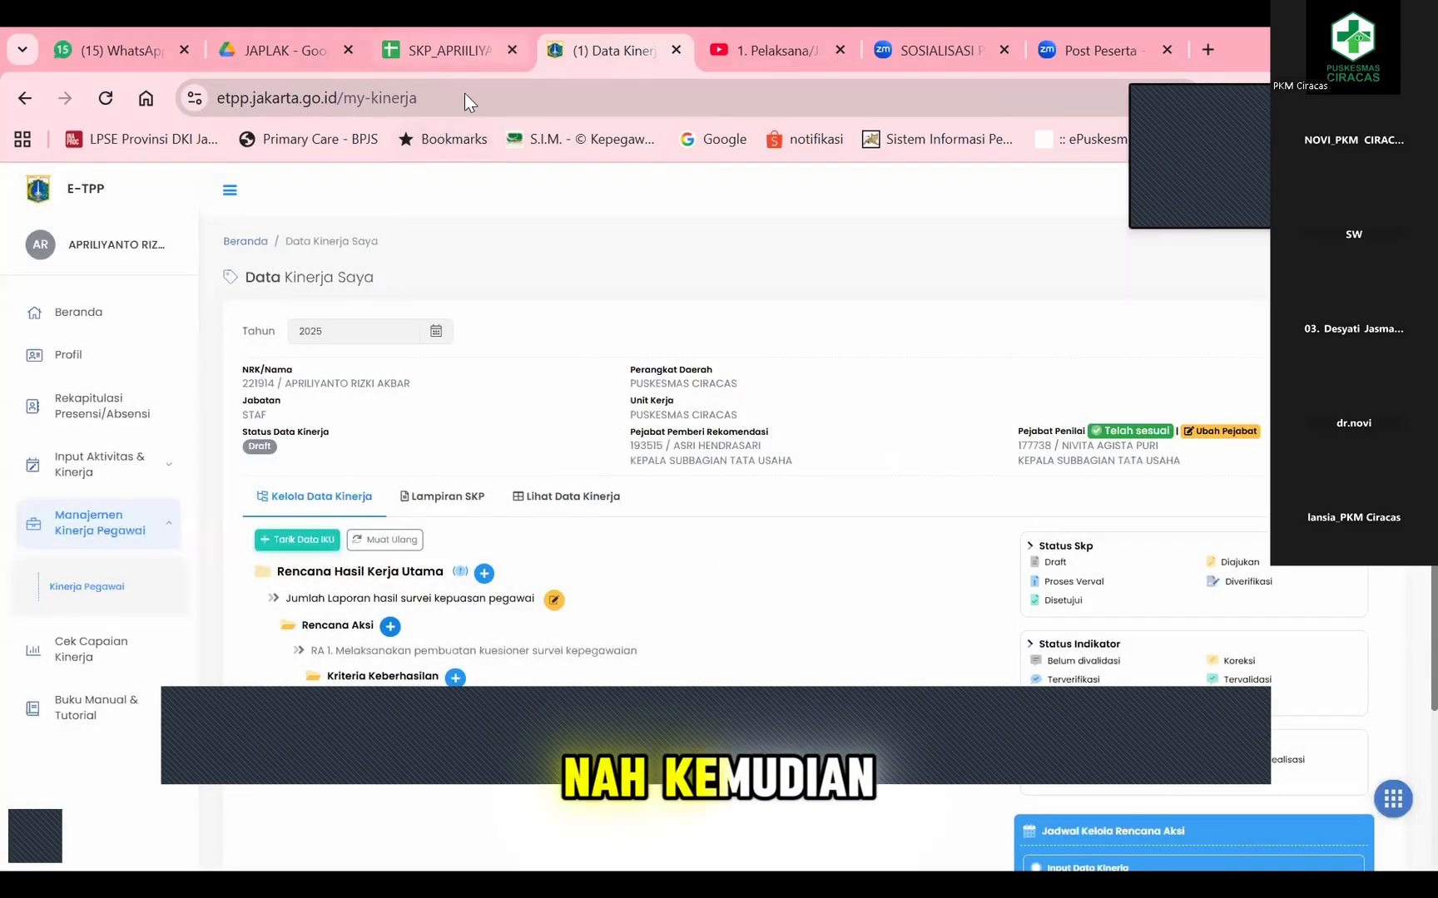
Copy the KK1.1 success criterion text, without its code, from the RENAKSI sheet and return to the e-TPP page.
{"action": "left_click", "coordinate": [453, 50]}
{"action": "left_click", "coordinate": [442, 615]}
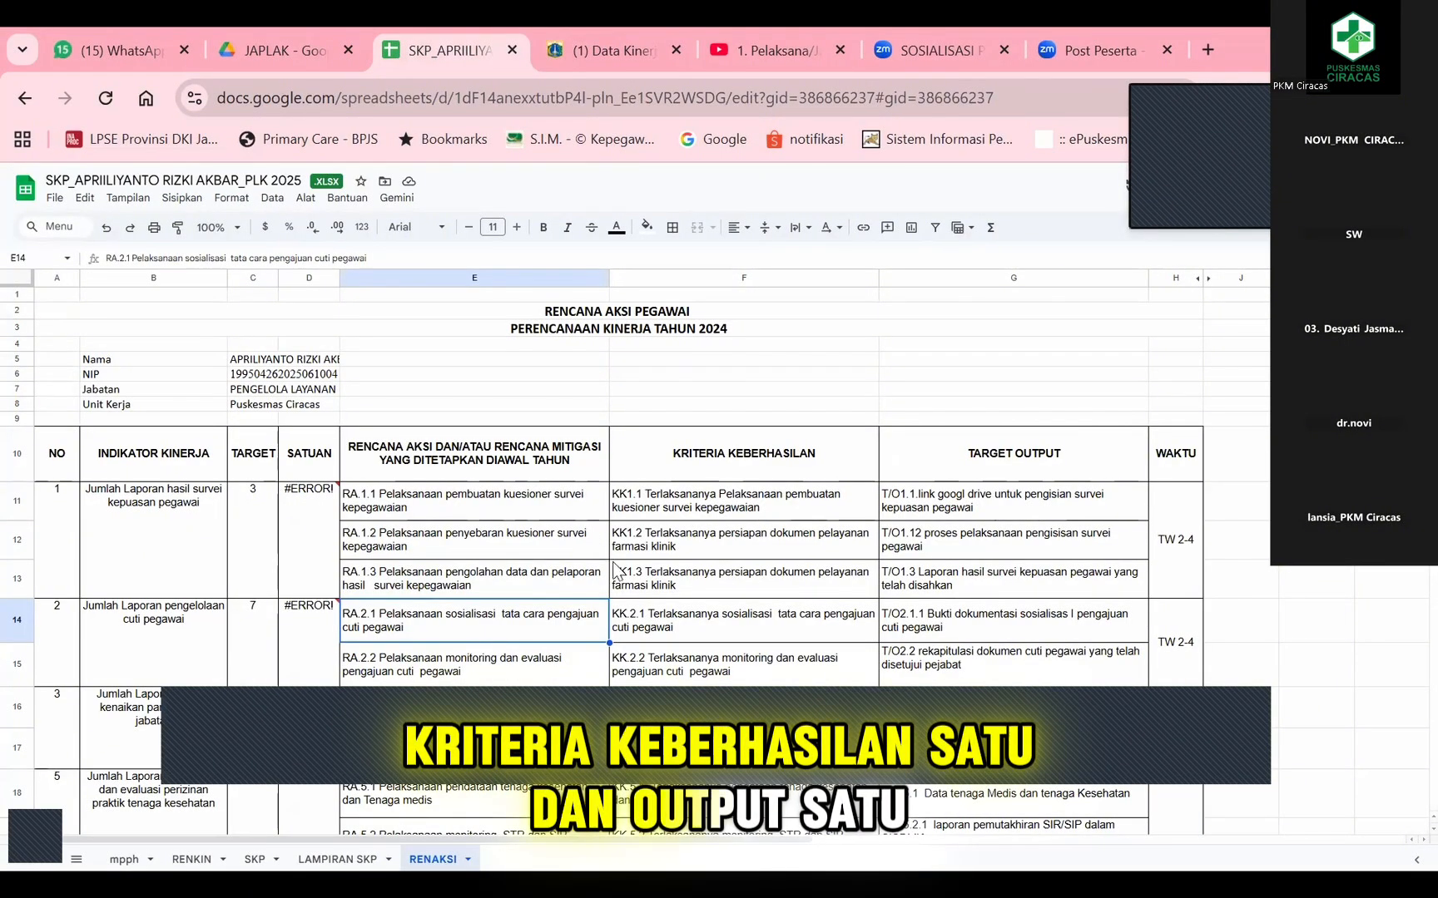
{"action": "left_click", "coordinate": [697, 514]}
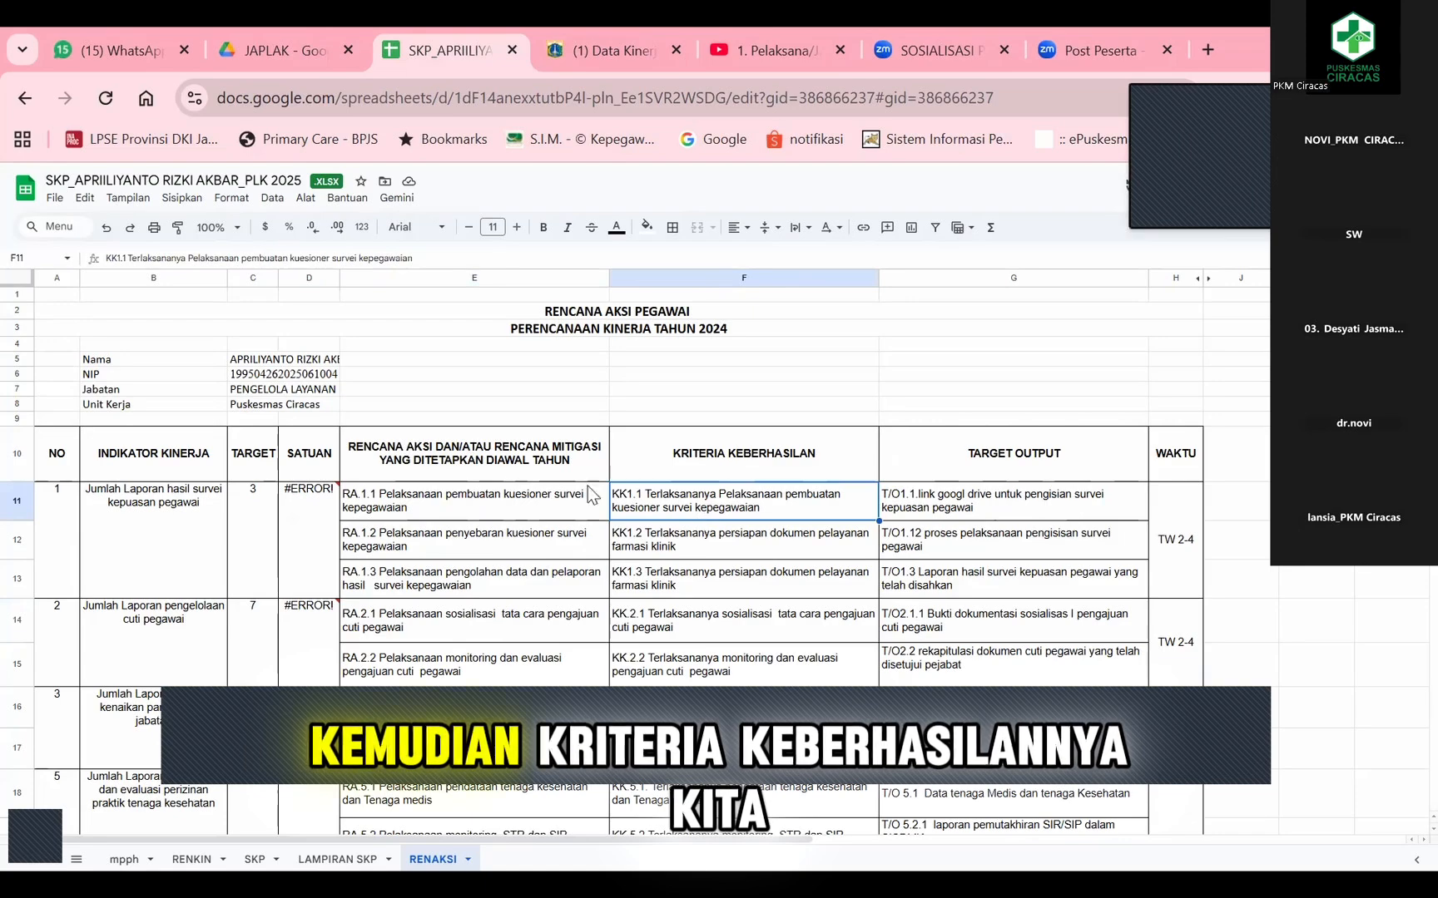
{"action": "double_click", "coordinate": [701, 514]}
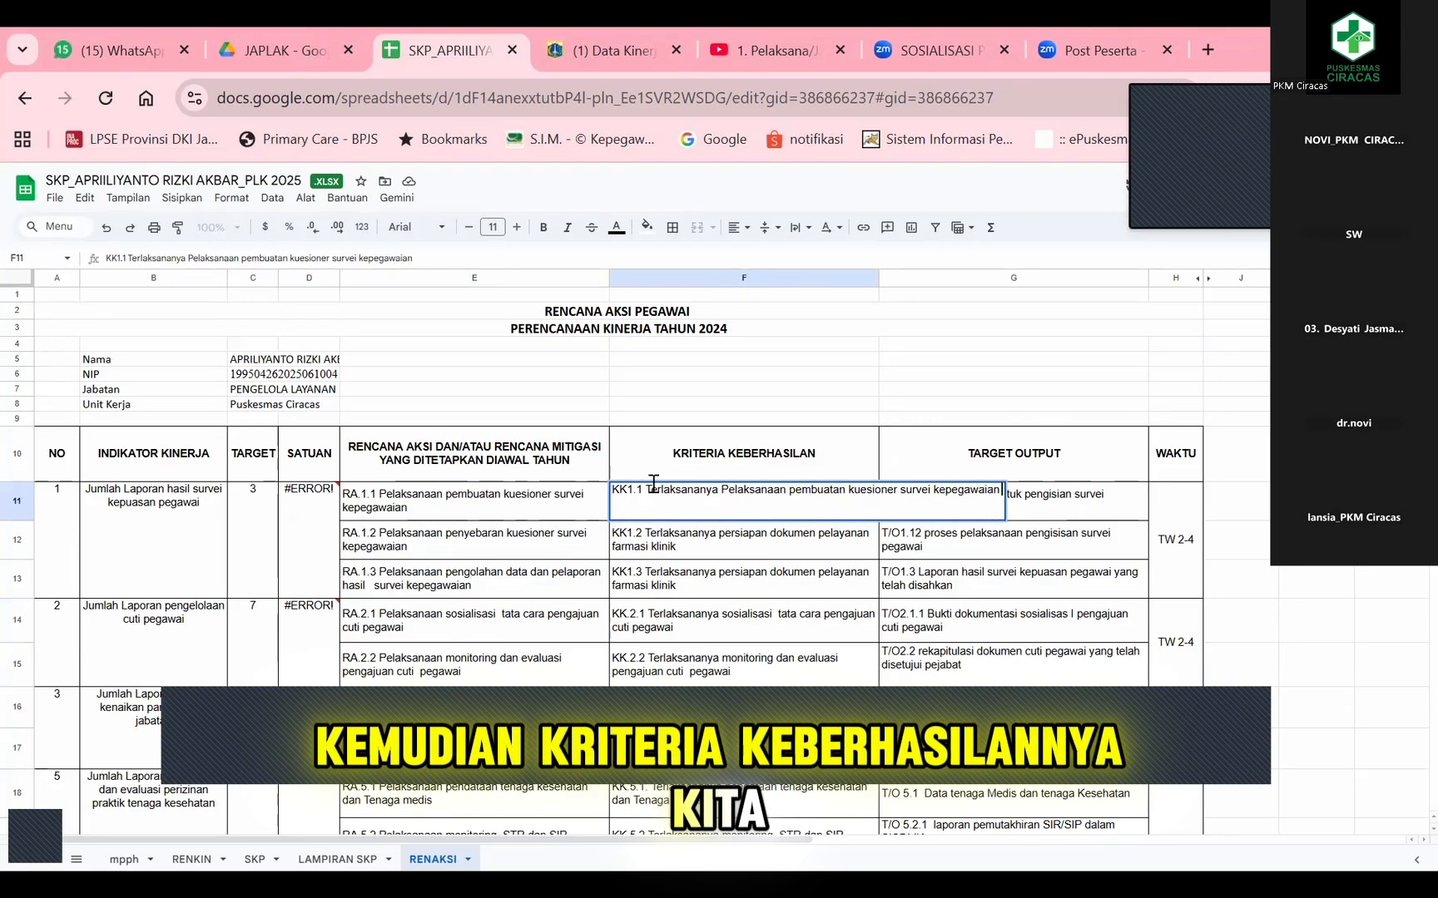
{"action": "left_click_drag", "start_coordinate": [650, 489], "coordinate": [936, 489]}
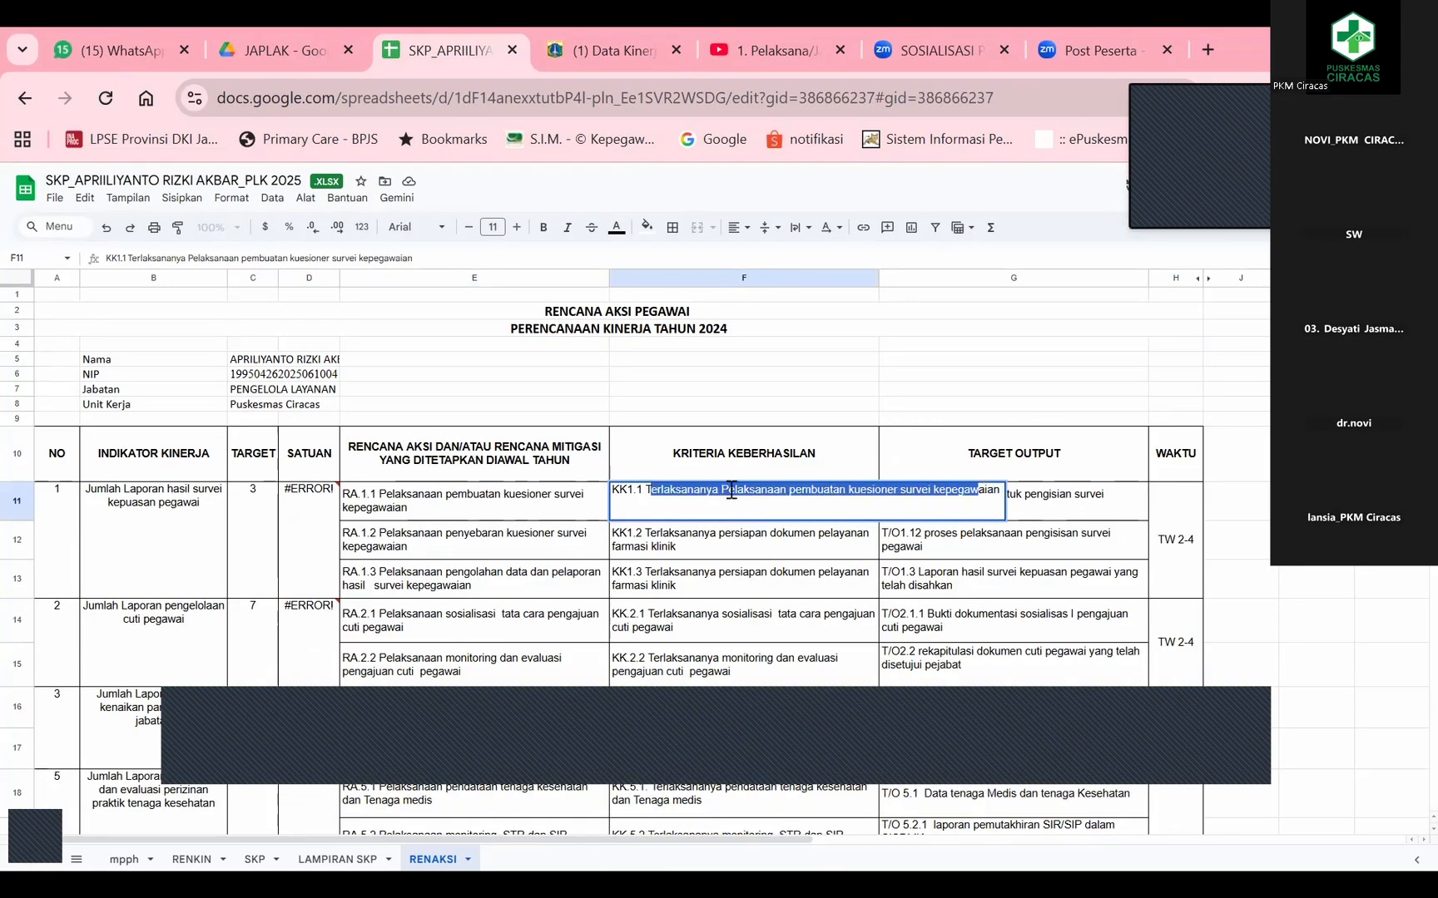
{"action": "left_click_drag", "start_coordinate": [647, 489], "coordinate": [961, 489]}
{"action": "left_click", "coordinate": [612, 43]}
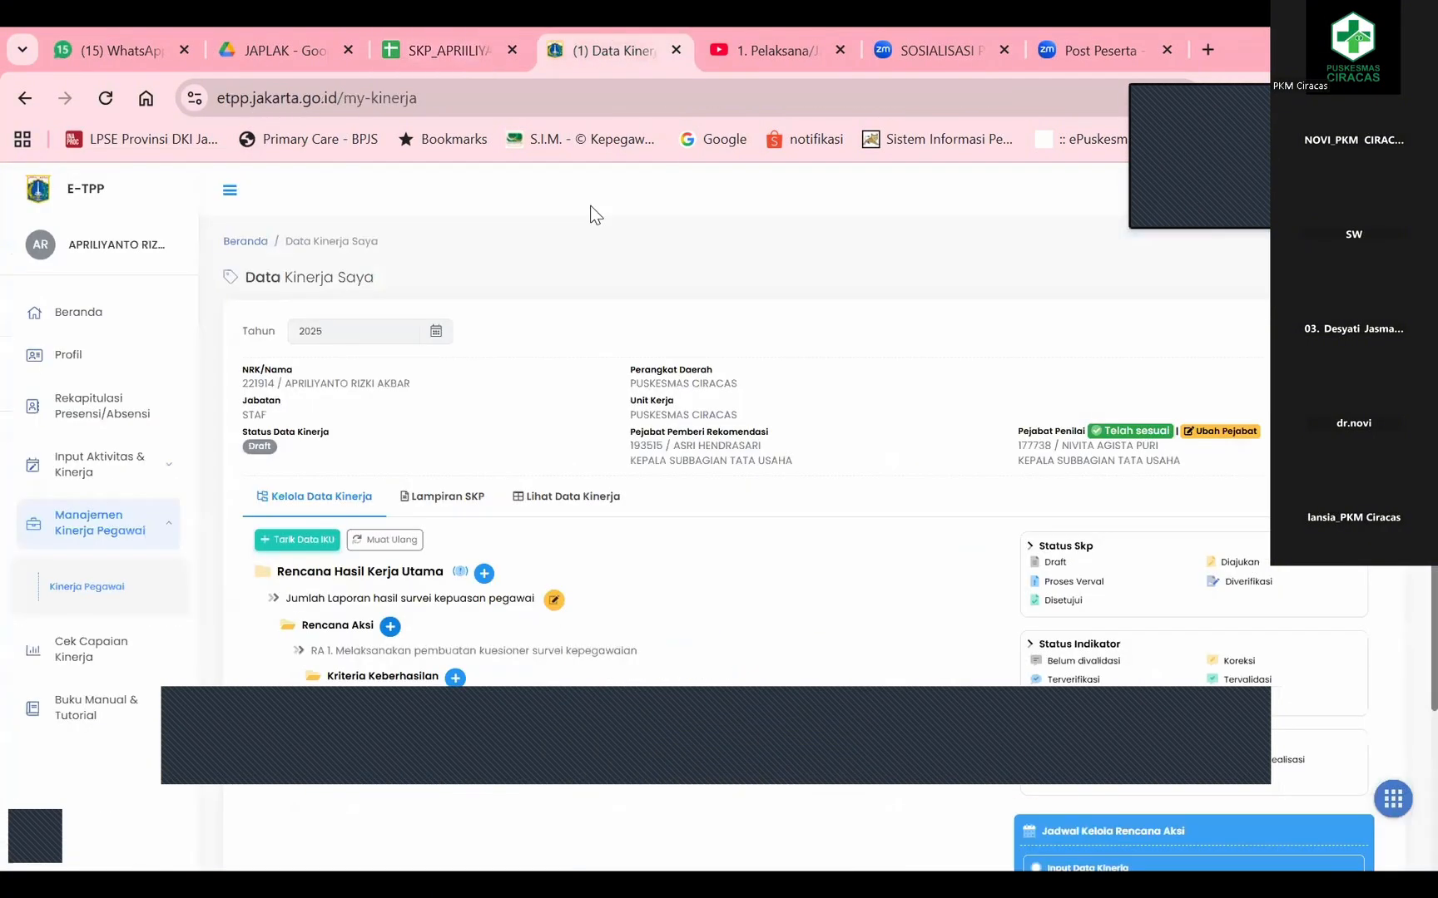
Add the Kriteria Keberhasilan "Terlaksananya Pelaksanaan pembuatan kuesioner survei kepegawaian" under RA 1 and save it.
{"action": "left_click", "coordinate": [455, 678]}
{"action": "left_click", "coordinate": [504, 580]}
{"action": "type", "text": "Terlaksananya Pelaksanaan pembuatan kuesioner survei kepegawaian"}
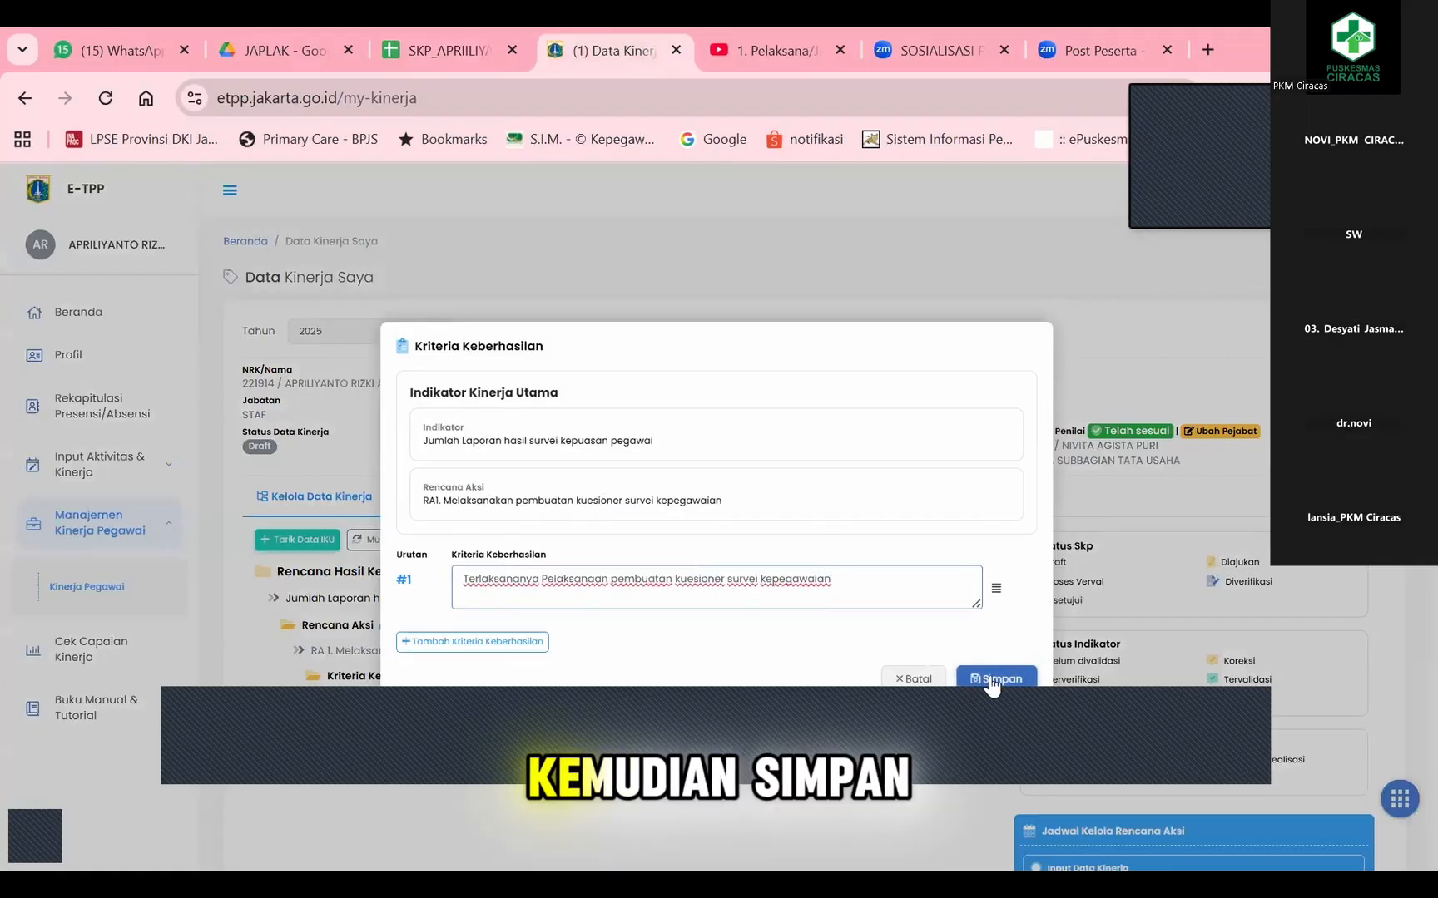
{"action": "left_click", "coordinate": [991, 680]}
{"action": "left_click", "coordinate": [669, 646]}
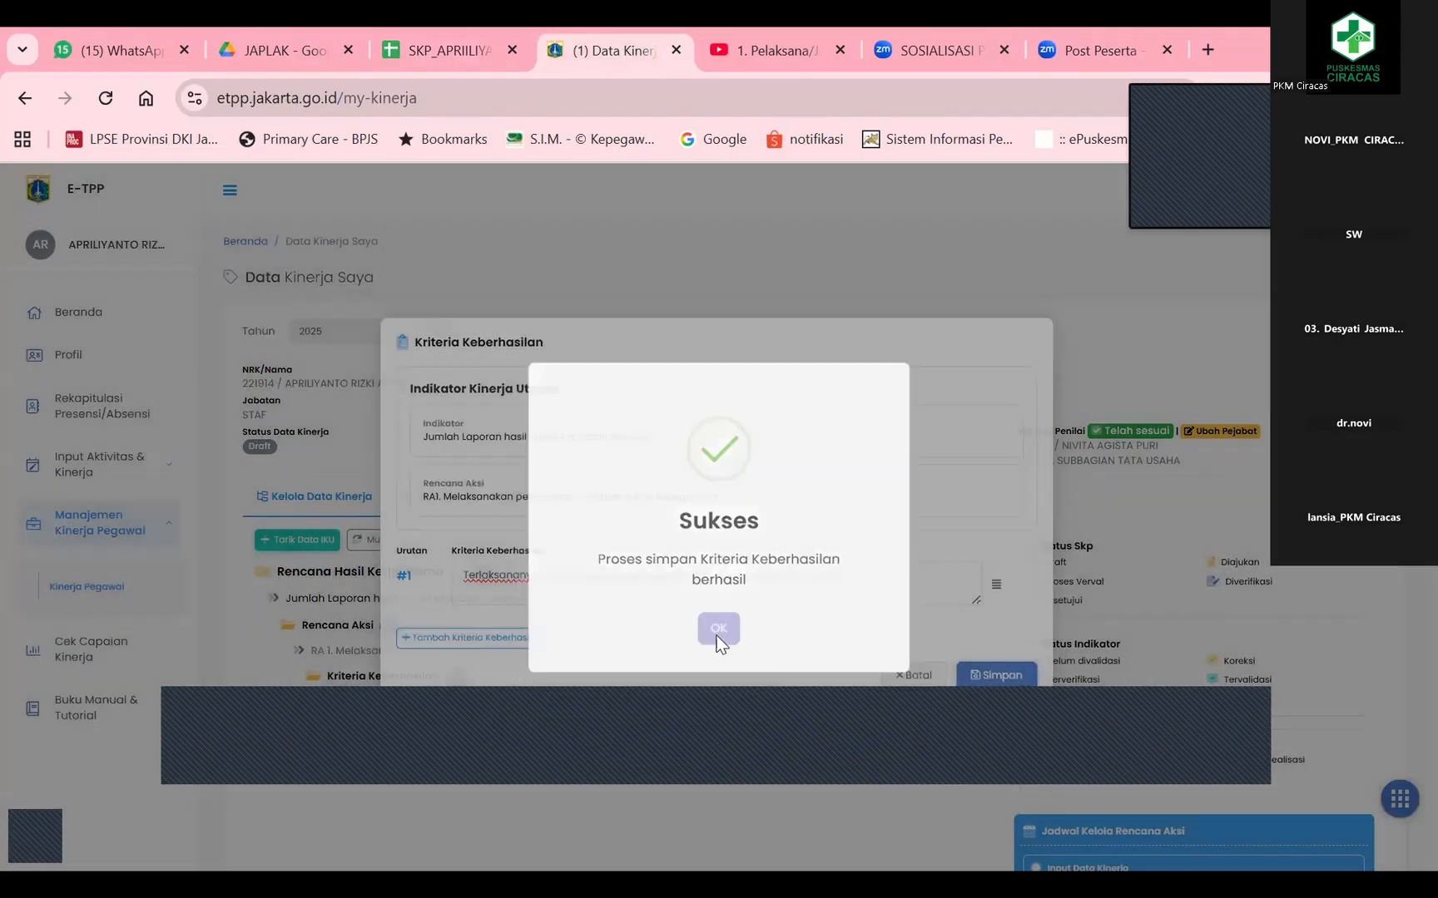
{"action": "left_click", "coordinate": [715, 638]}
Start an Output Renaksi for KK 1.1 on the e-TPP page and switch to the RENAKSI sheet in Google Sheets.
{"action": "scroll", "coordinate": [443, 564], "scroll_direction": "down", "scroll_amount": 3}
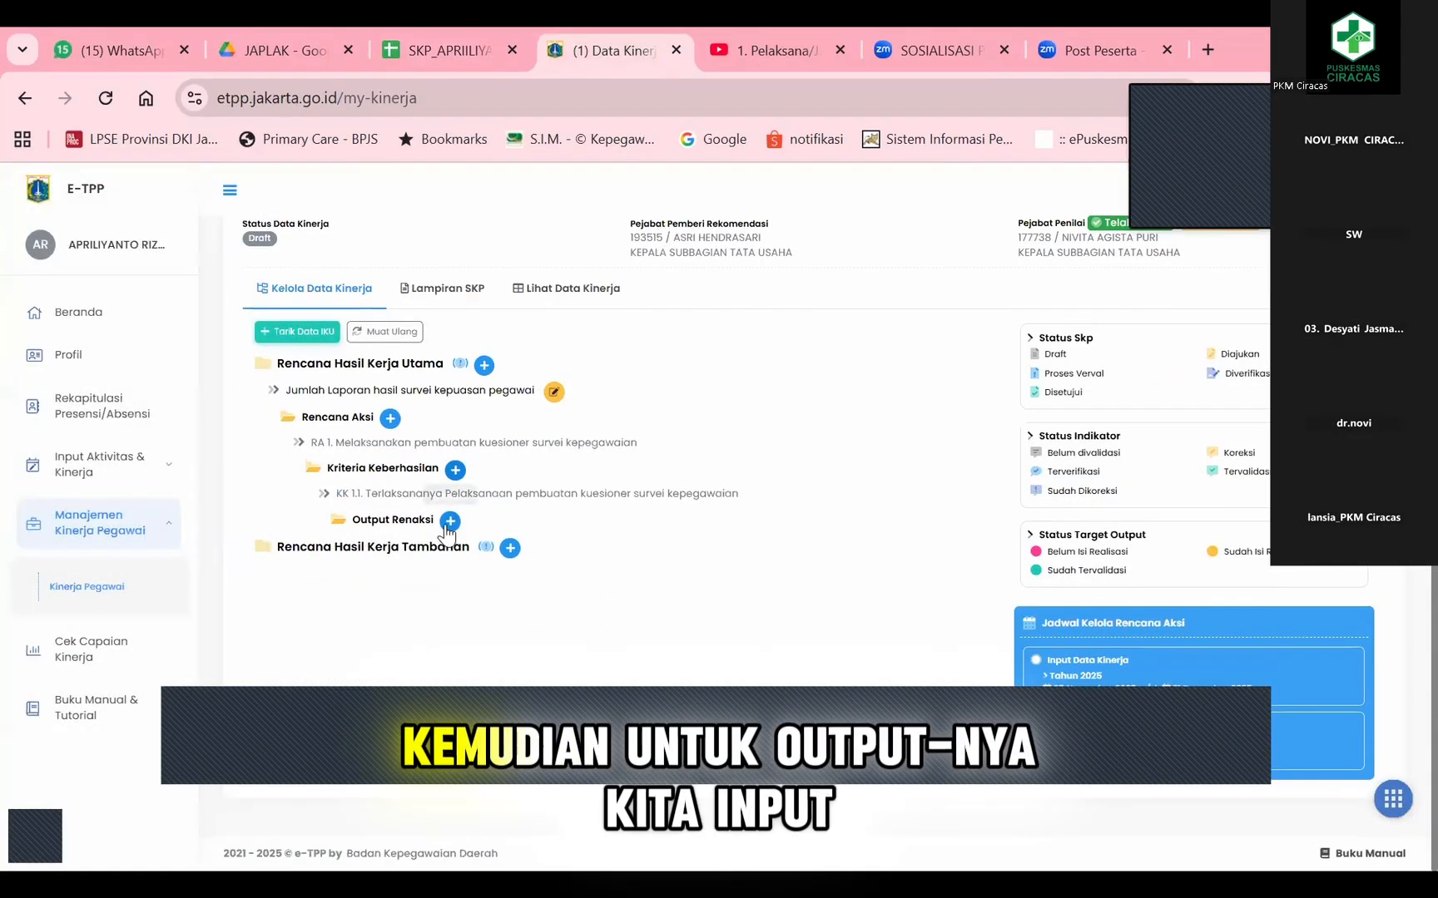
{"action": "left_click", "coordinate": [450, 522]}
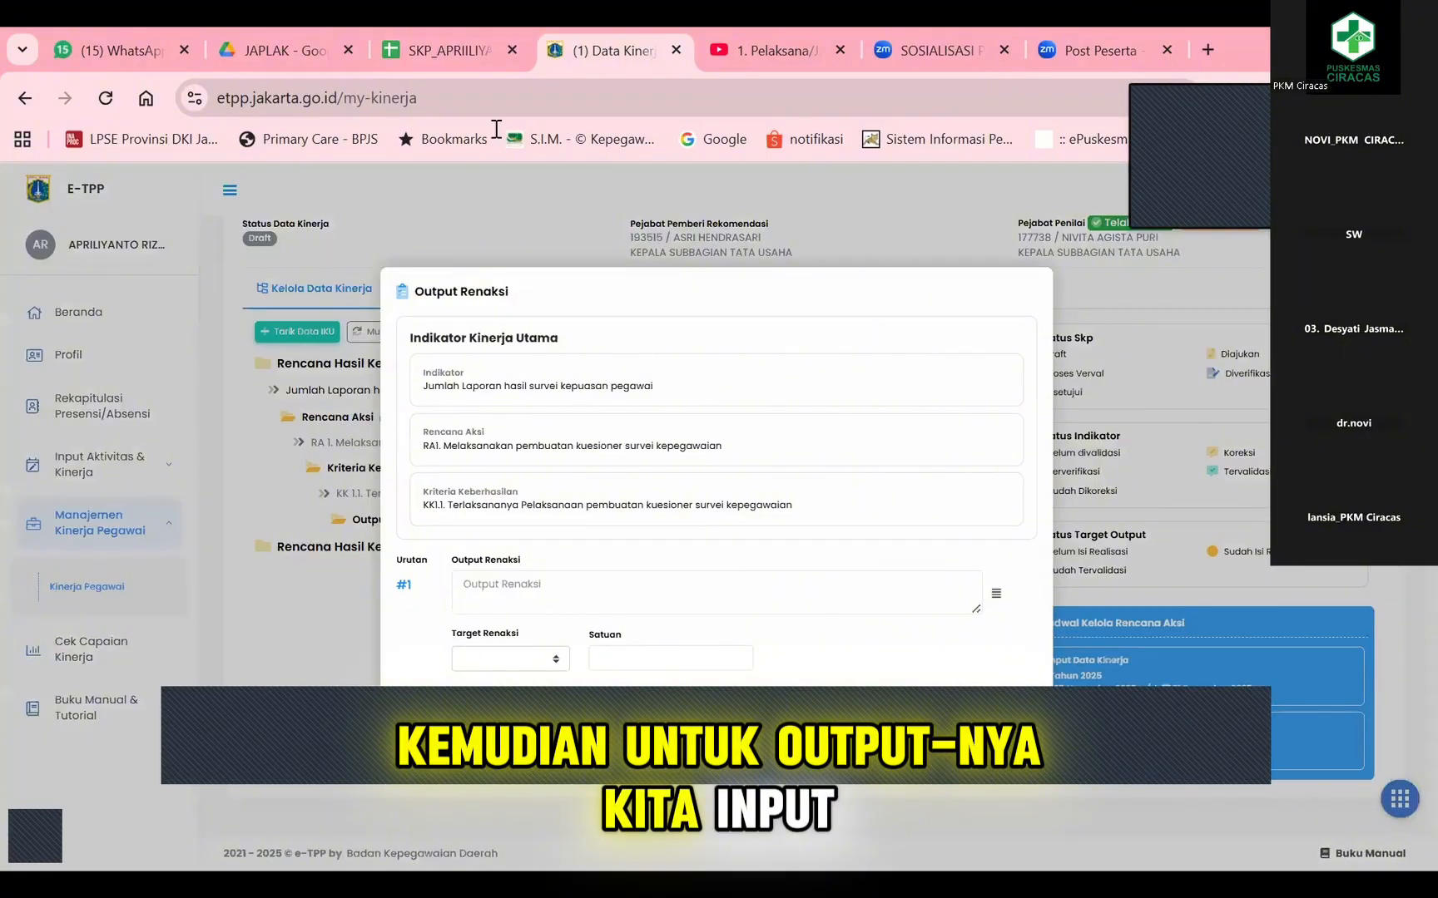
{"action": "left_click", "coordinate": [458, 50]}
{"action": "left_click", "coordinate": [1083, 580]}
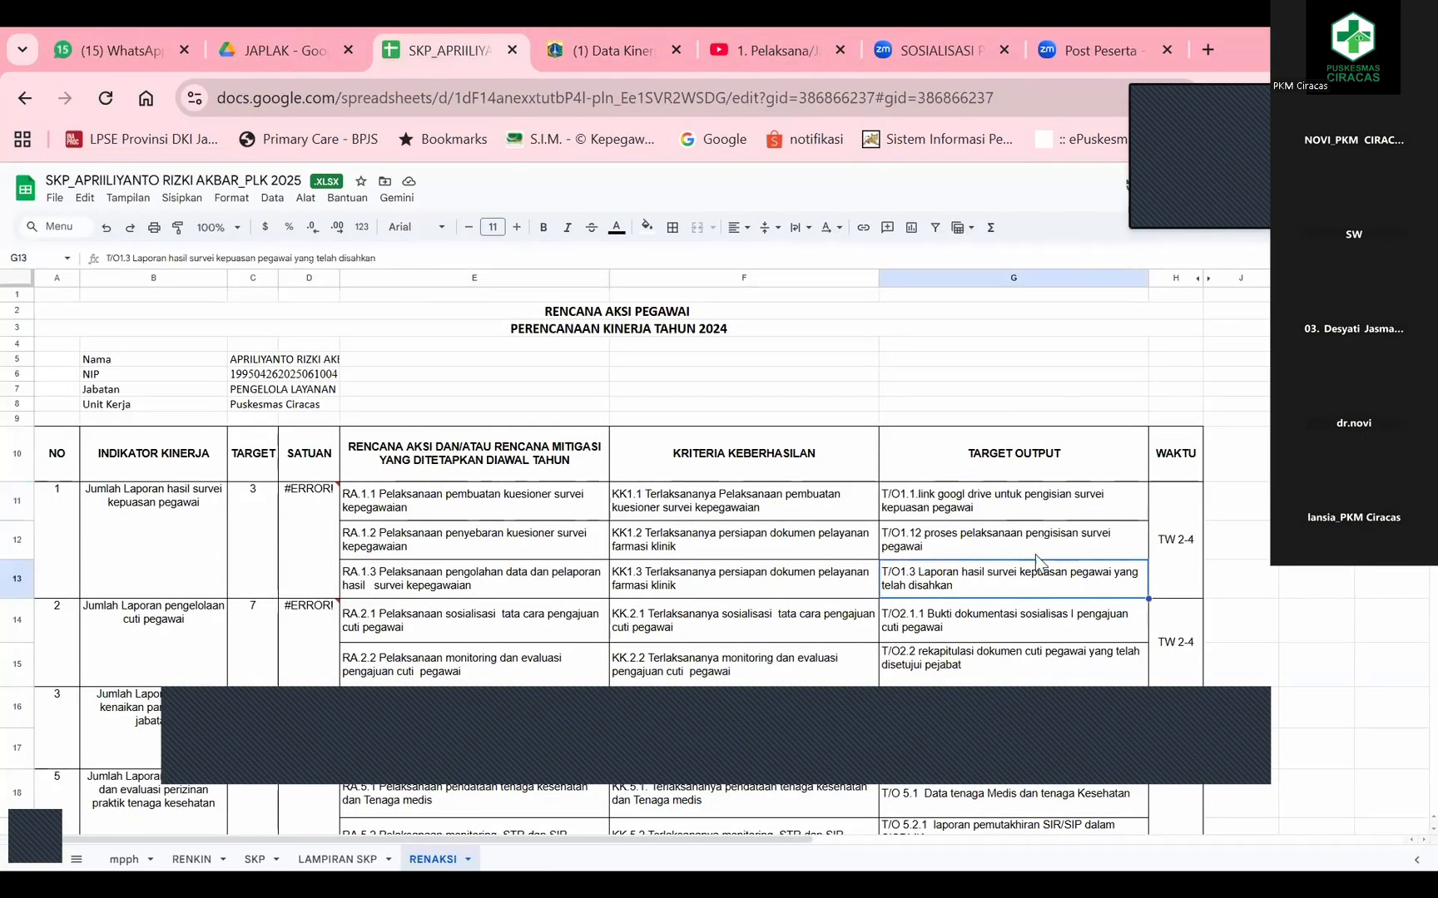
Reword the T/O1.1 target output in cell G11 to "dokumen hasil pengisian survei kepuasan pegawai", keeping its code.
{"action": "double_click", "coordinate": [938, 510]}
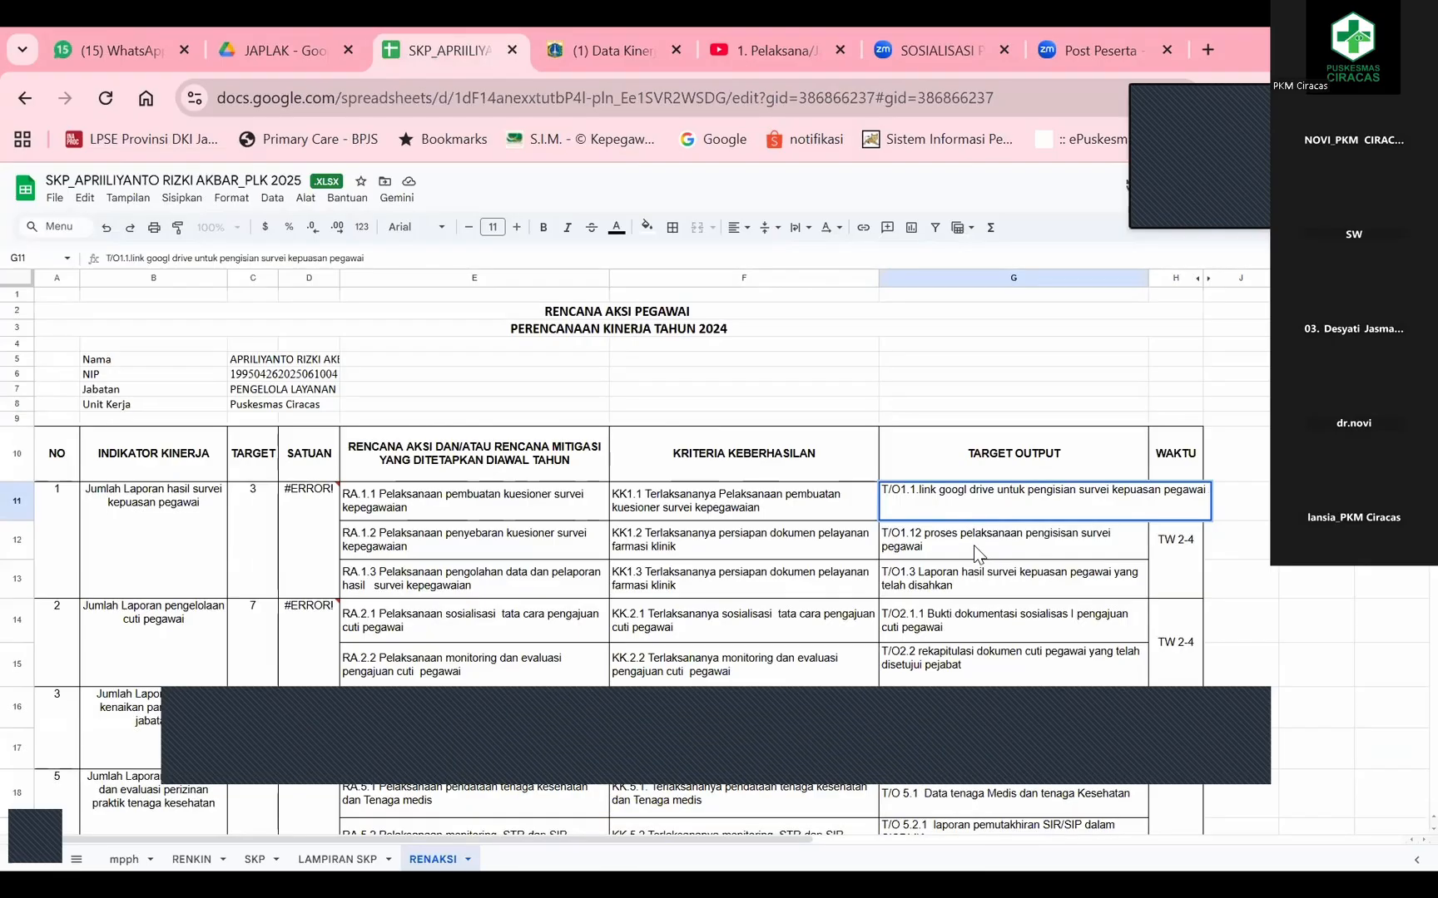
{"action": "left_click_drag", "start_coordinate": [995, 490], "coordinate": [925, 491]}
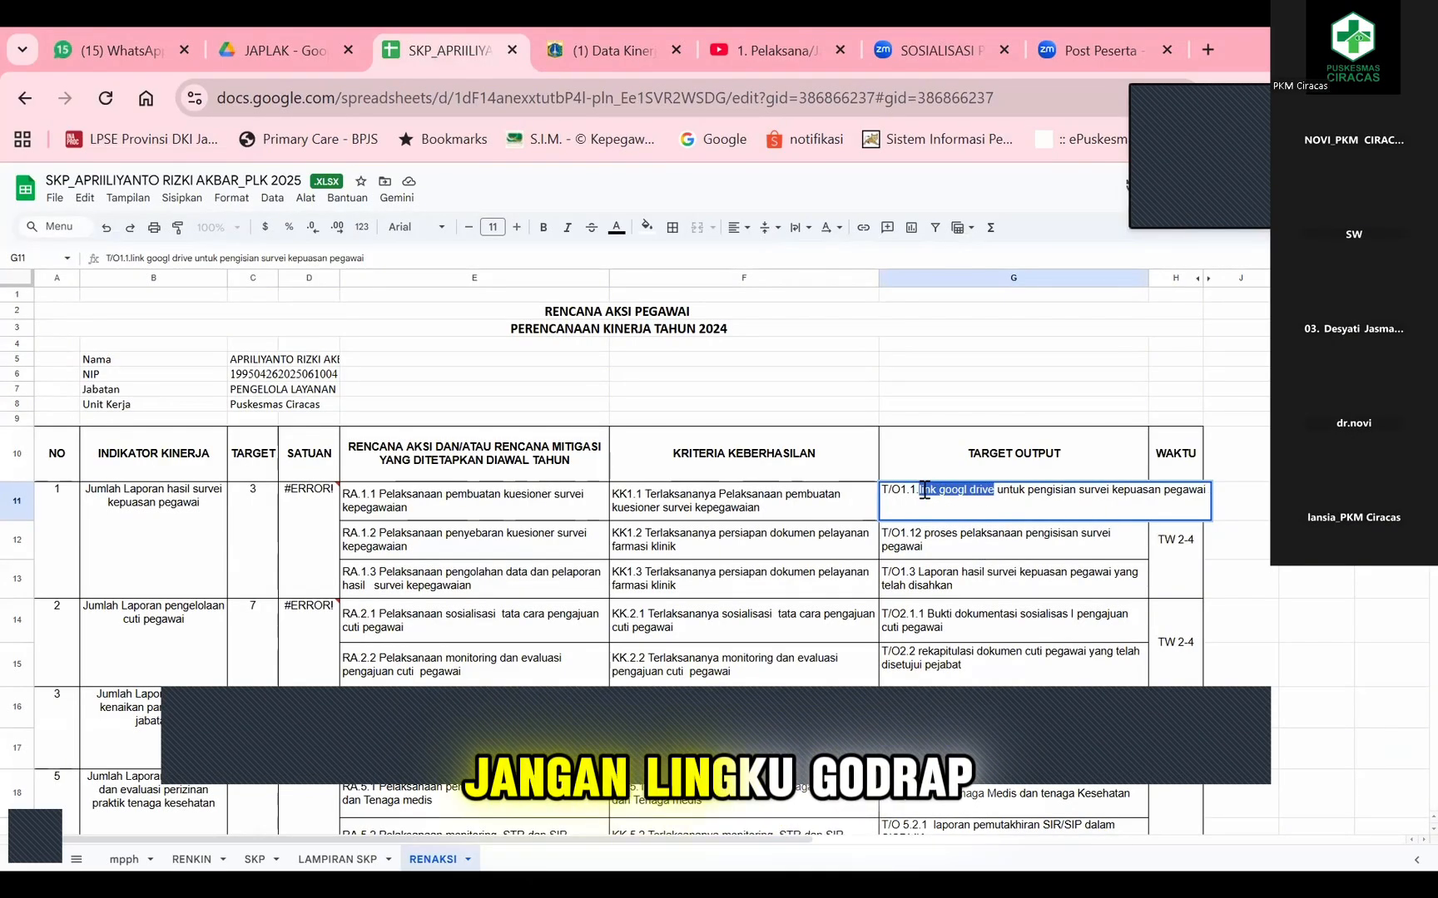
{"action": "type", "text": "dokumen "}
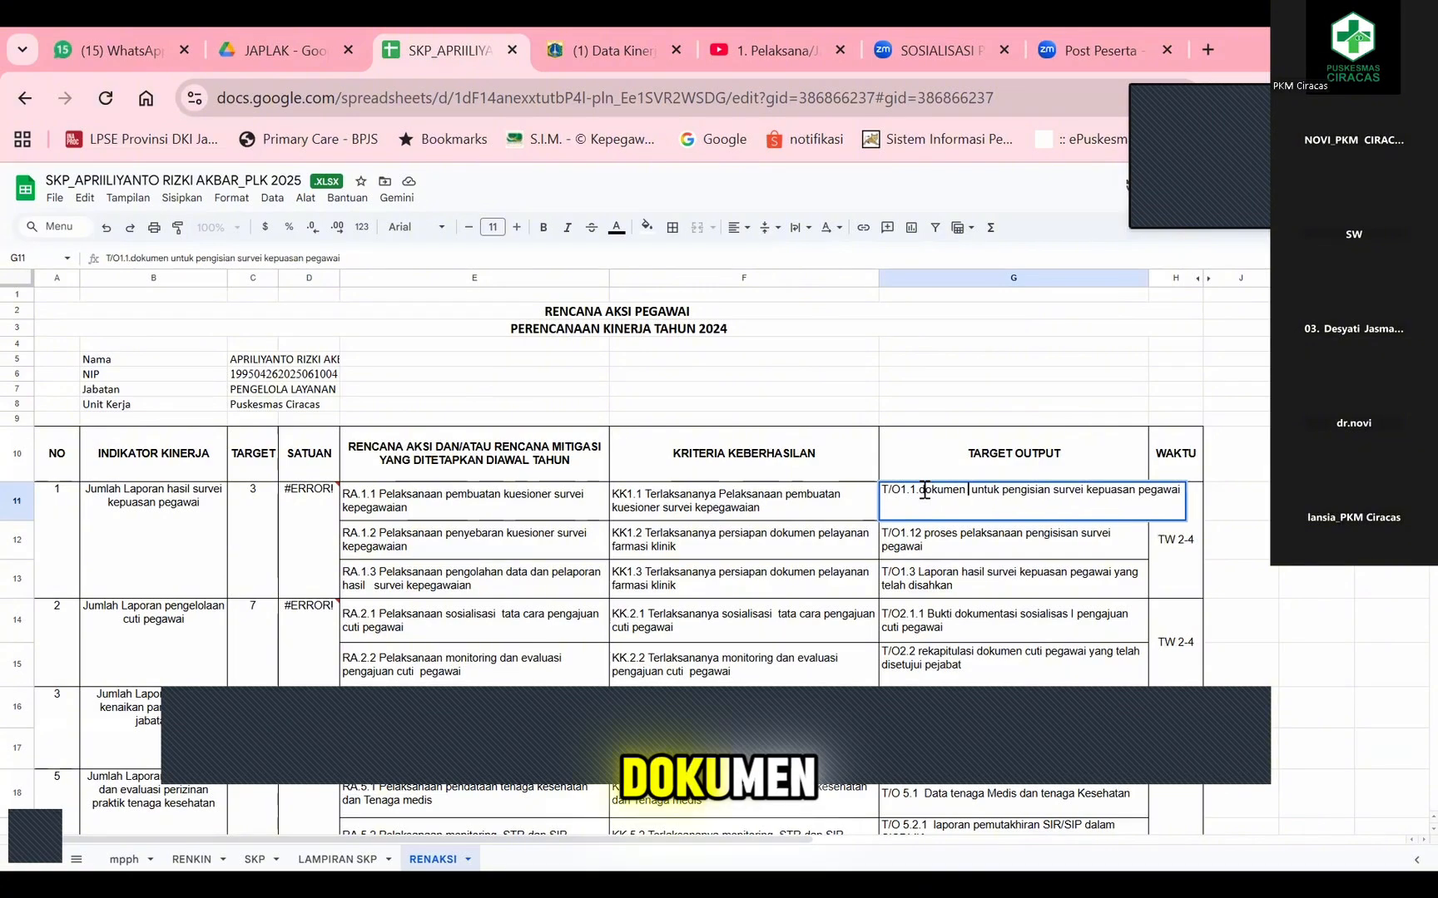
{"action": "type", "text": "hasil"}
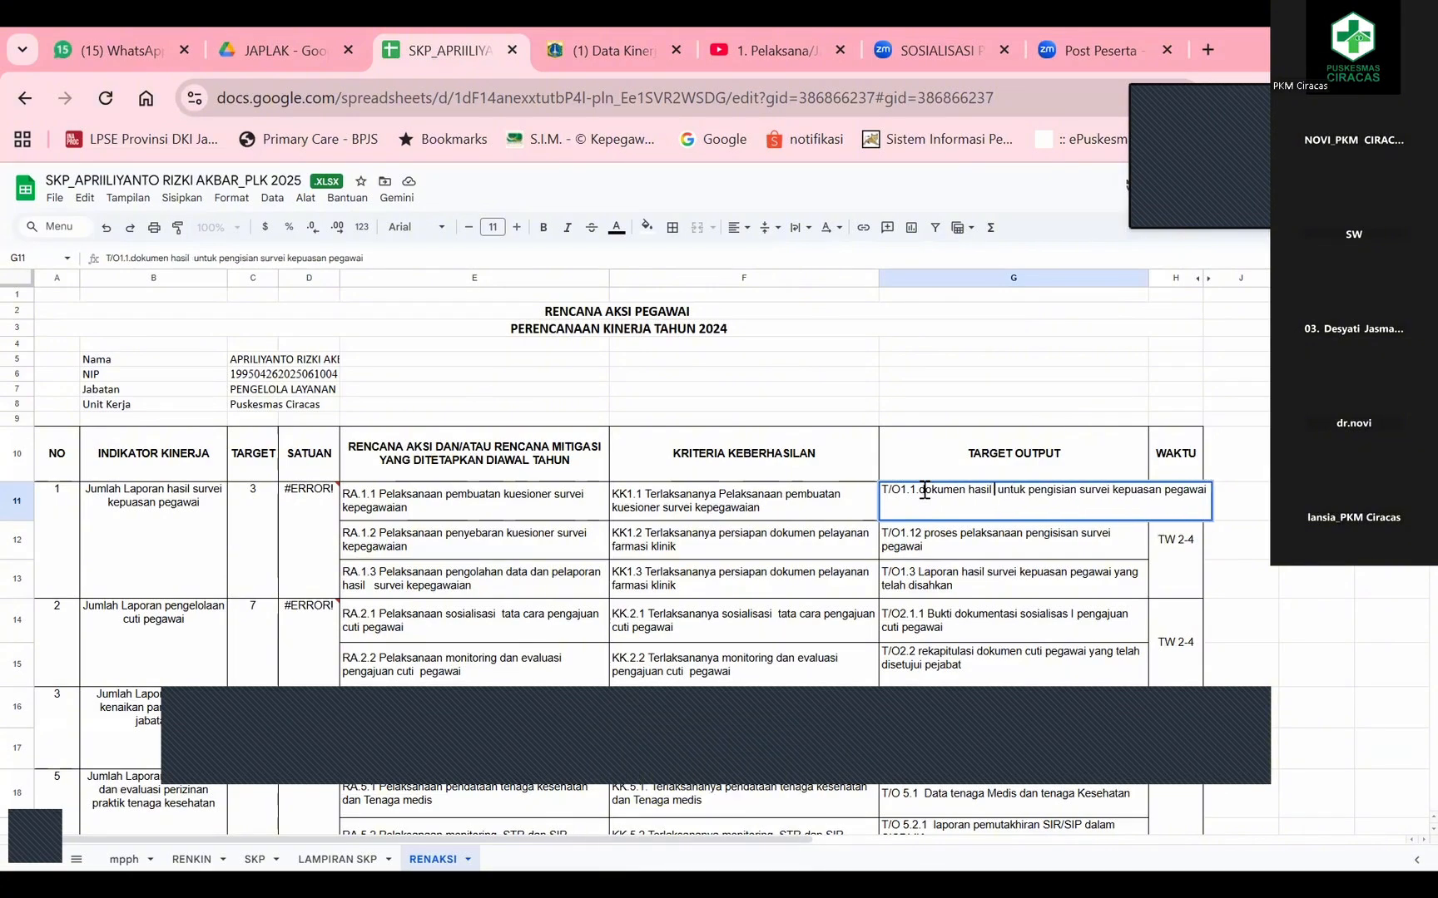
{"action": "key", "text": "Delete"}
{"action": "key", "text": "Delete"}
{"action": "key", "text": "Delete"}
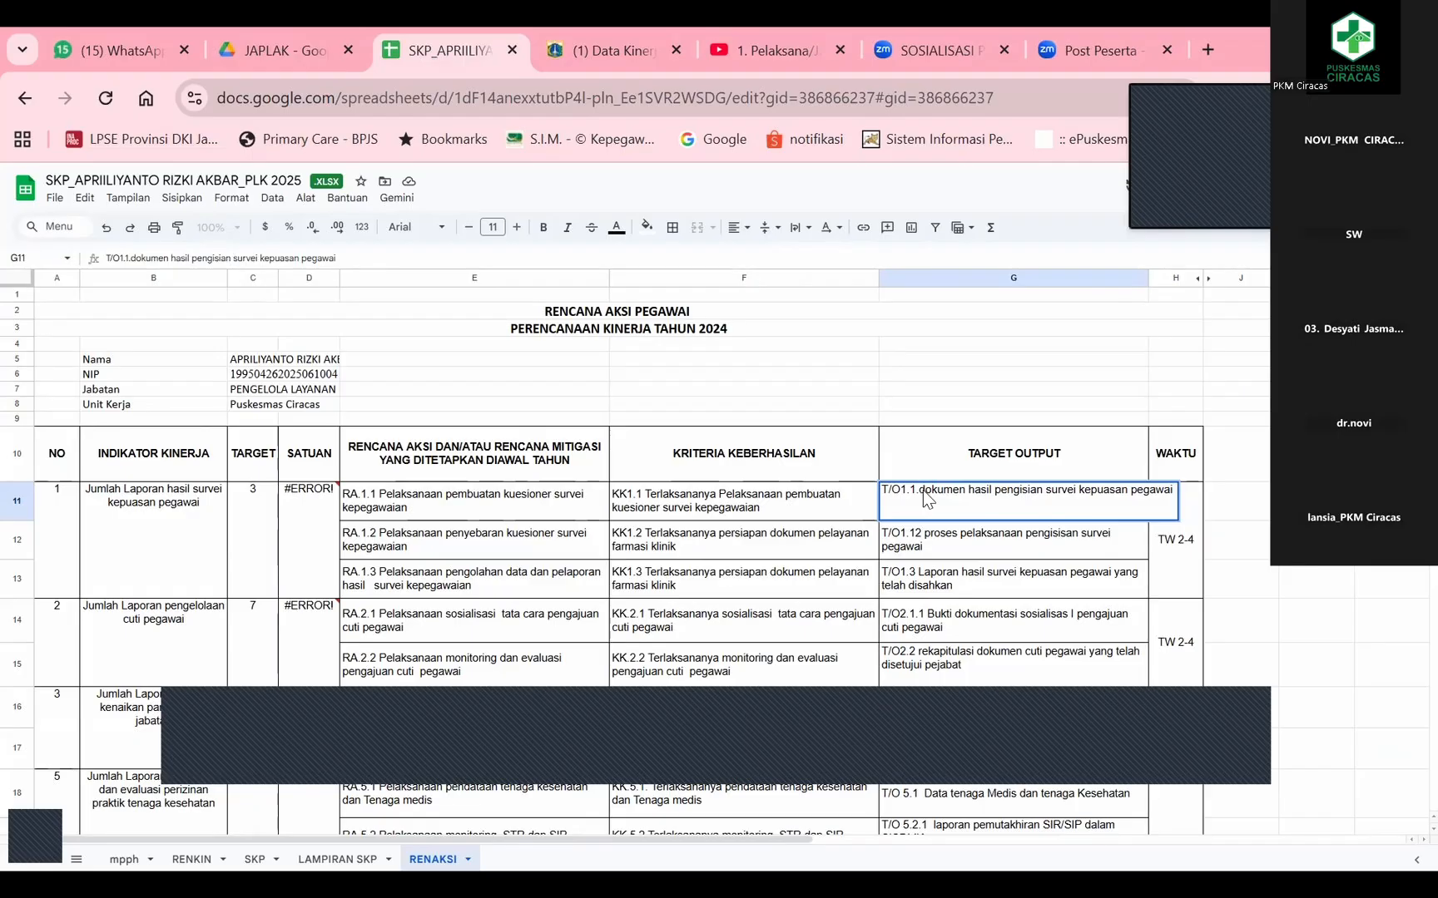
{"action": "key", "text": "Return"}
Copy the T/O1.1 text without its code into Output Renaksi #1 on the e-TPP page: "dokumen hasil pengisian survei kepuasan pegawai".
{"action": "double_click", "coordinate": [911, 507]}
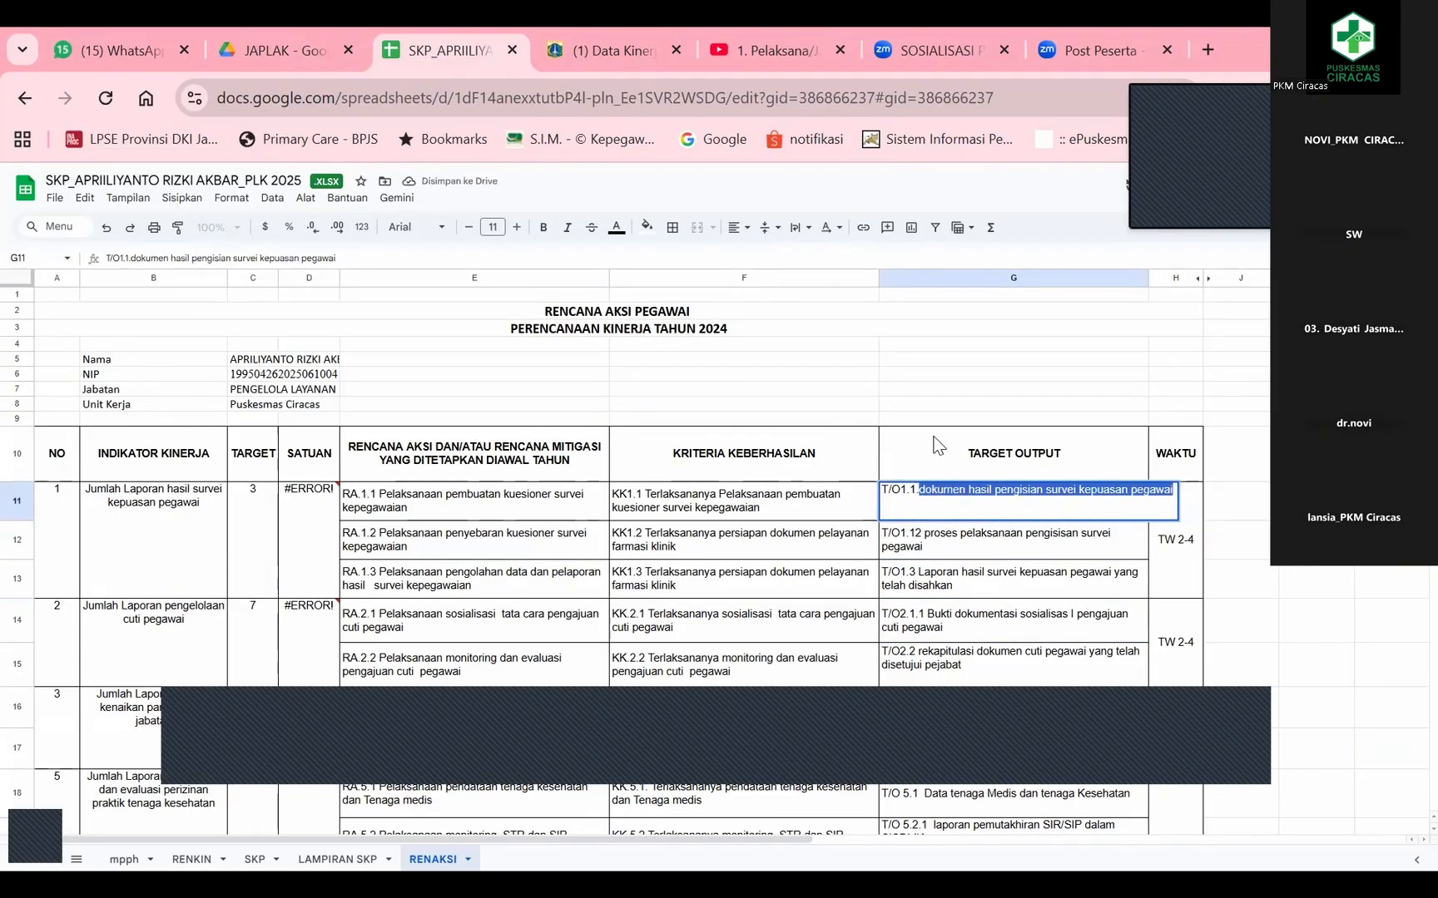
{"action": "left_click", "coordinate": [619, 54]}
{"action": "left_click", "coordinate": [514, 596]}
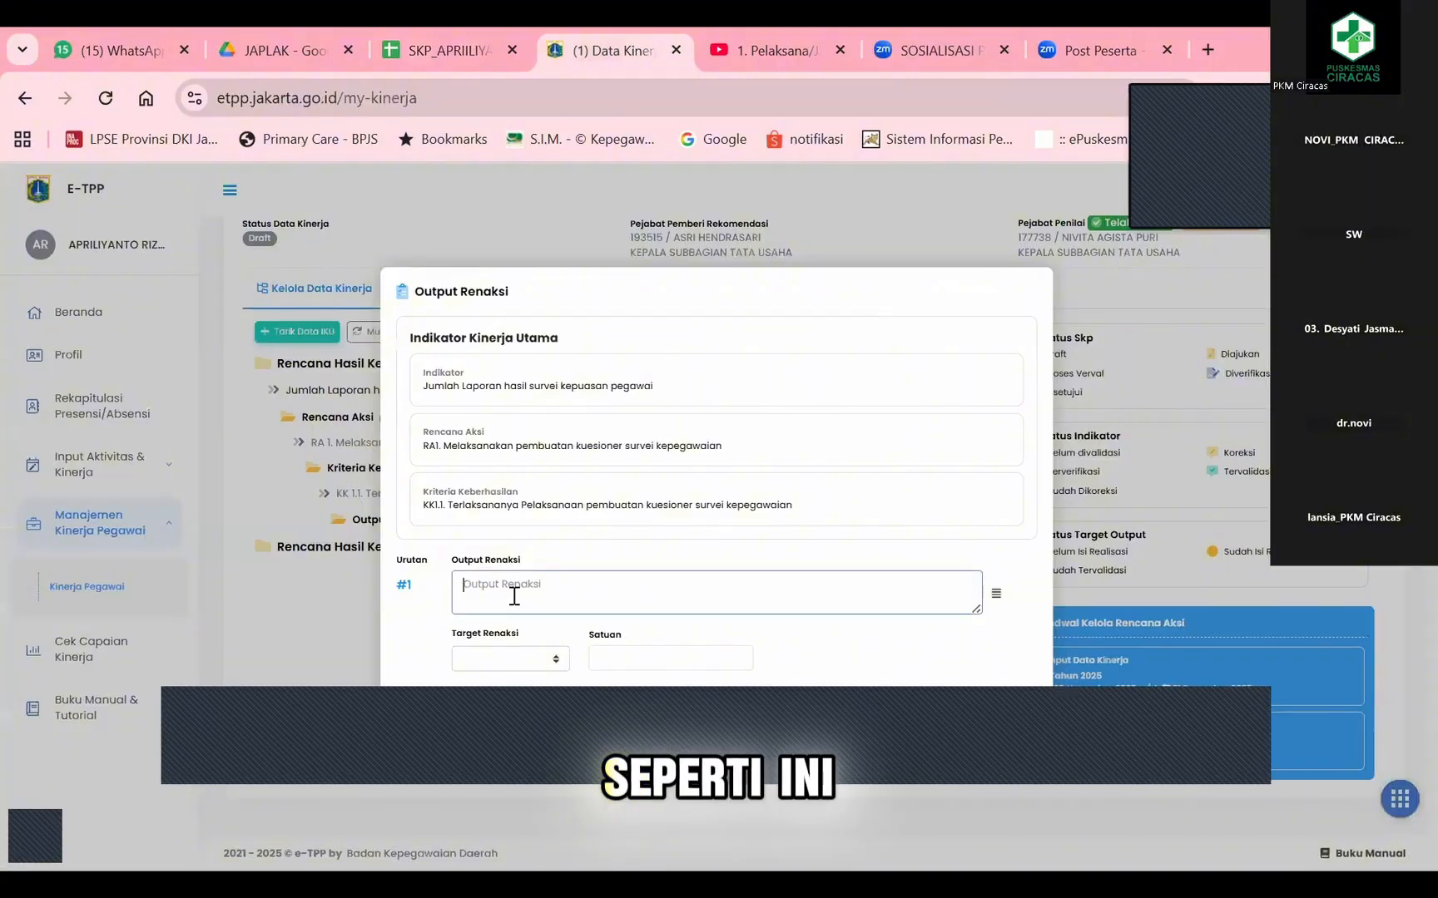
{"action": "type", "text": "dokumen hasil pengisian survei kepuasan pegawai"}
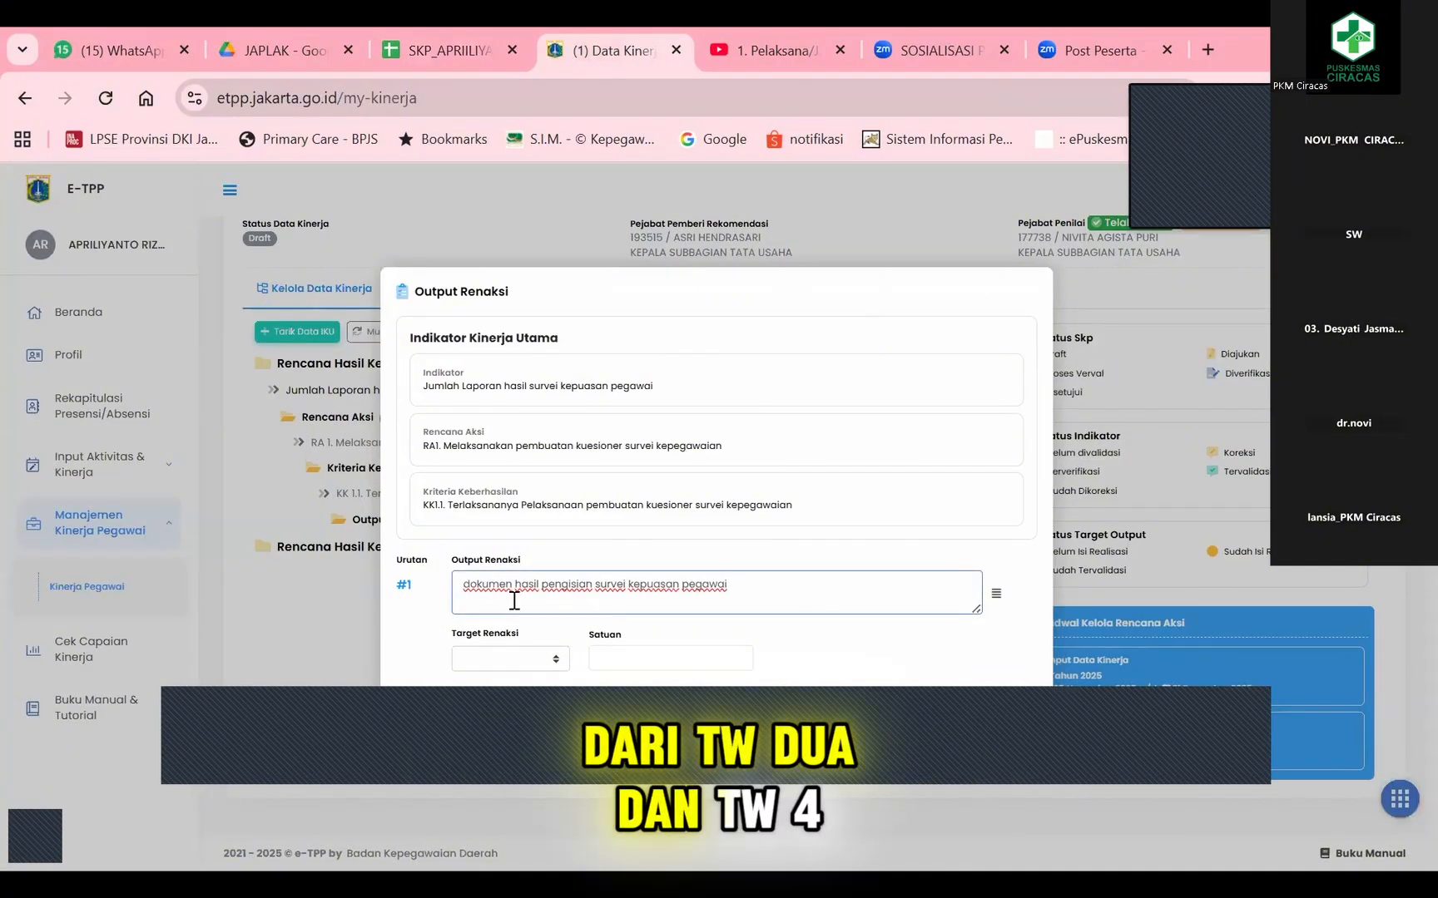
Set the target of Output Renaksi #1 to Triwulan 2 with value 1 and unit "dokumen".
{"action": "left_click", "coordinate": [499, 661]}
{"action": "left_click", "coordinate": [509, 740]}
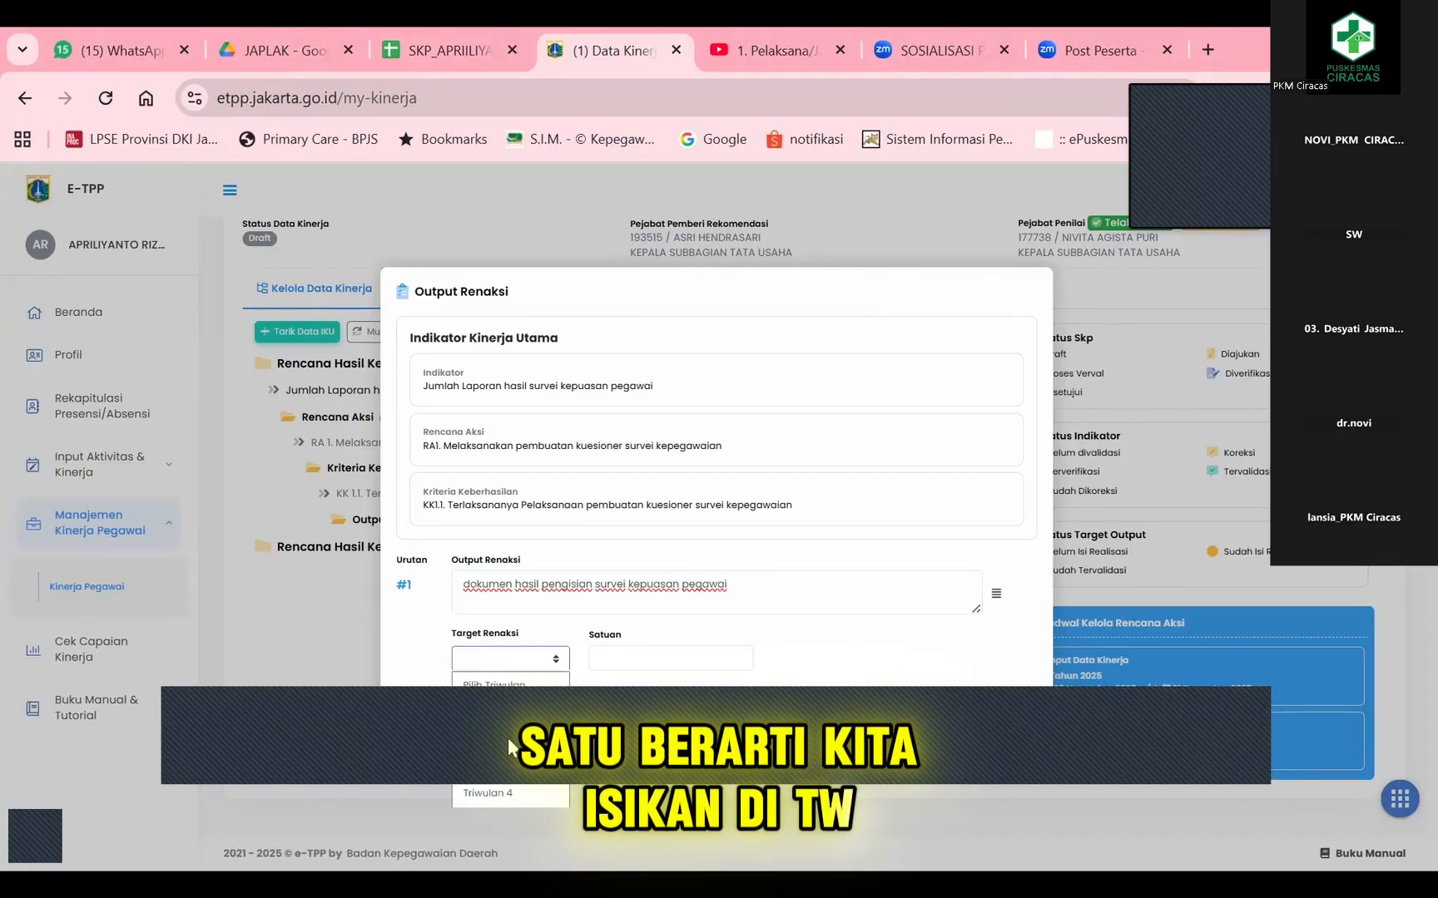
{"action": "left_click", "coordinate": [855, 651]}
{"action": "type", "text": "dokumen"}
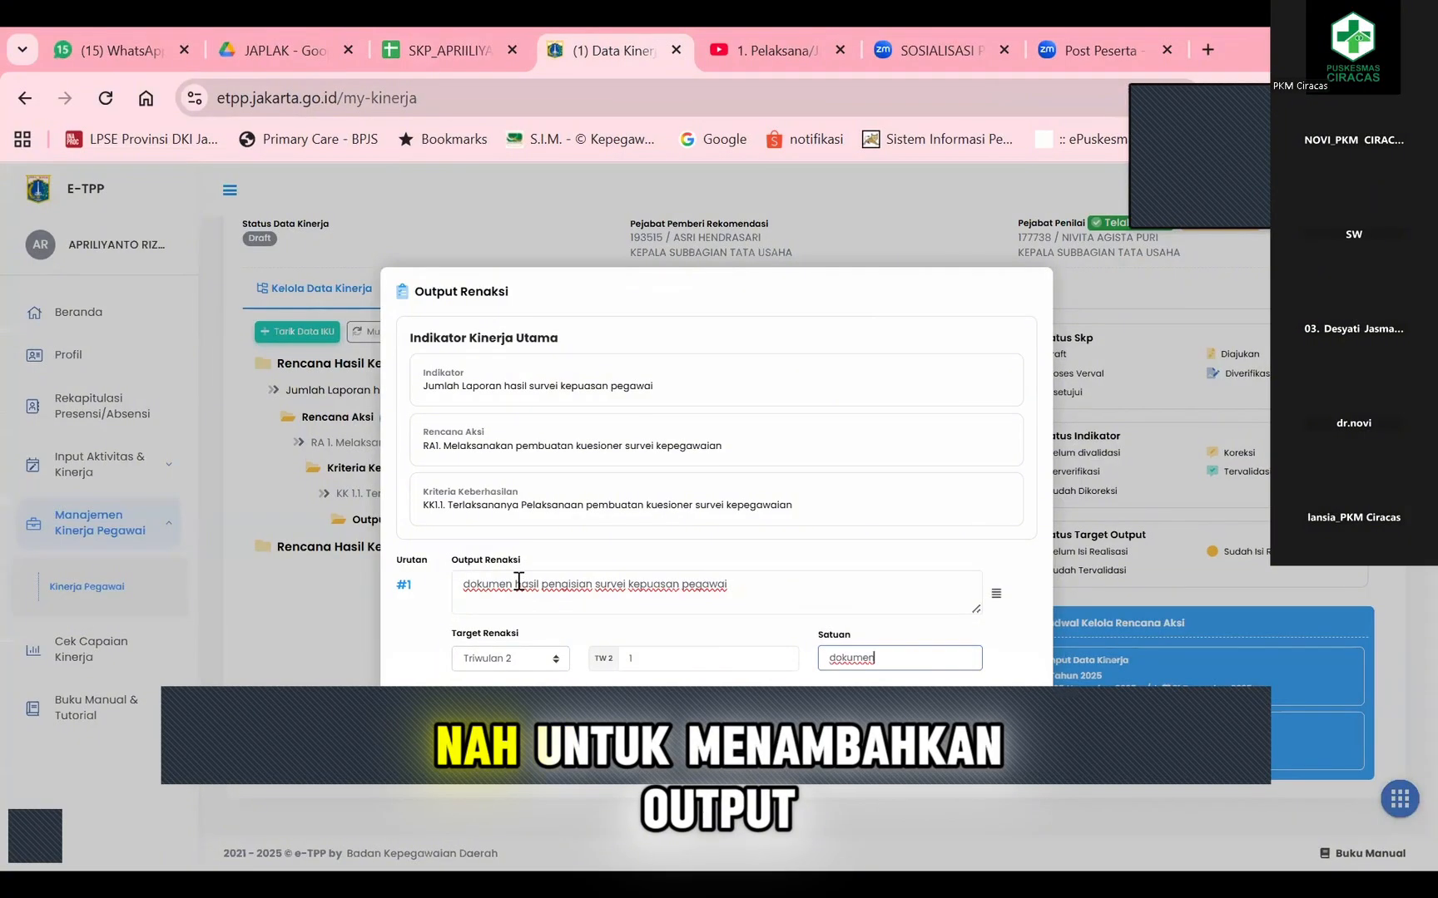
Add Output Renaksi #2 with the same text as #1, target Triwulan 3, value 1 and unit "dokumen".
{"action": "left_click", "coordinate": [458, 698]}
{"action": "triple_click", "coordinate": [507, 542]}
{"action": "key", "text": "ctrl+c"}
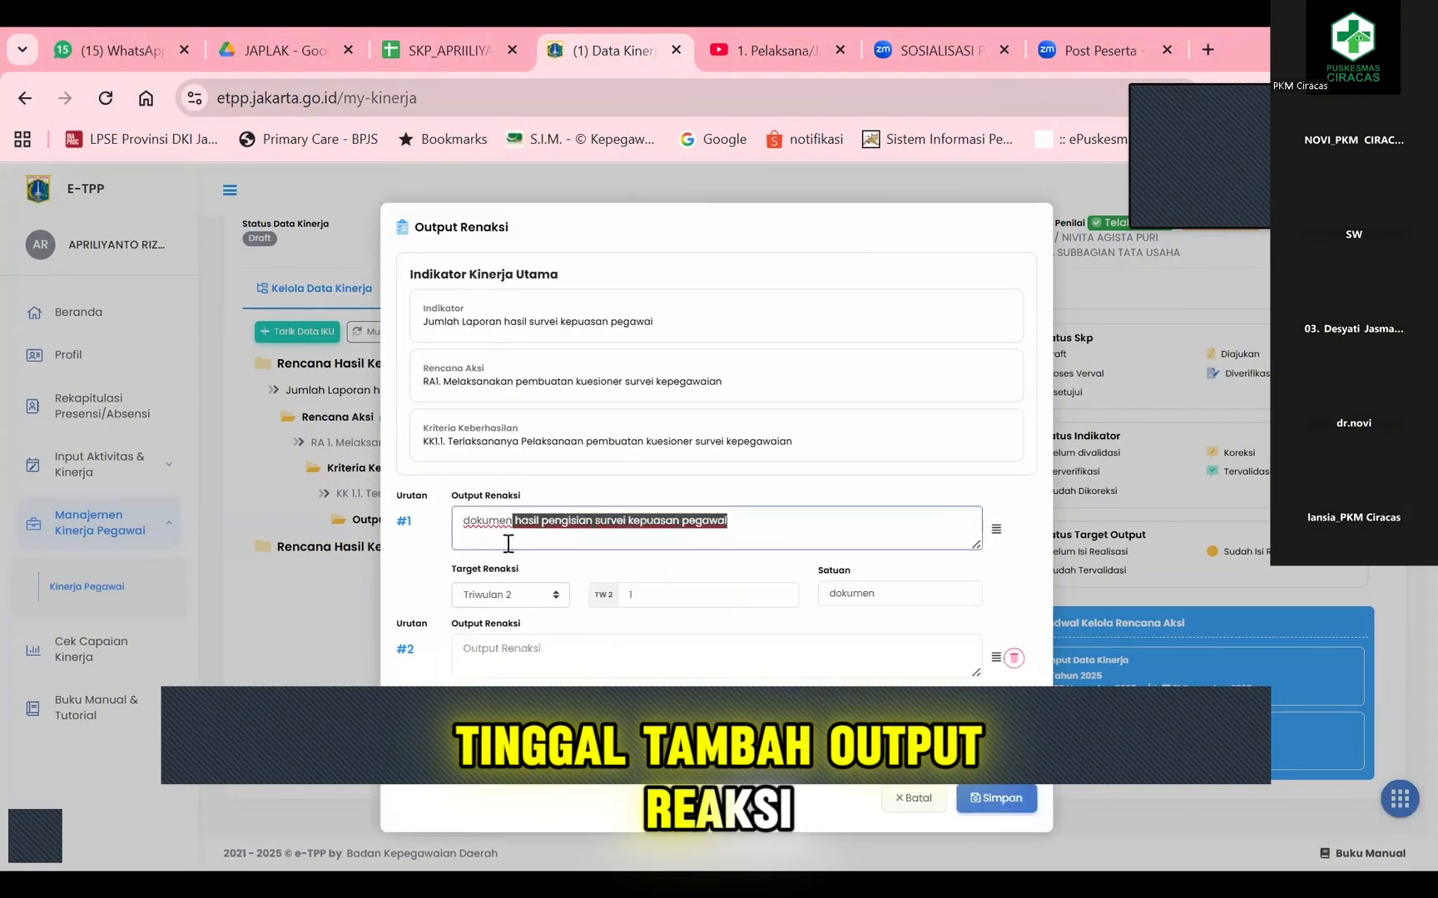
{"action": "left_click", "coordinate": [541, 673]}
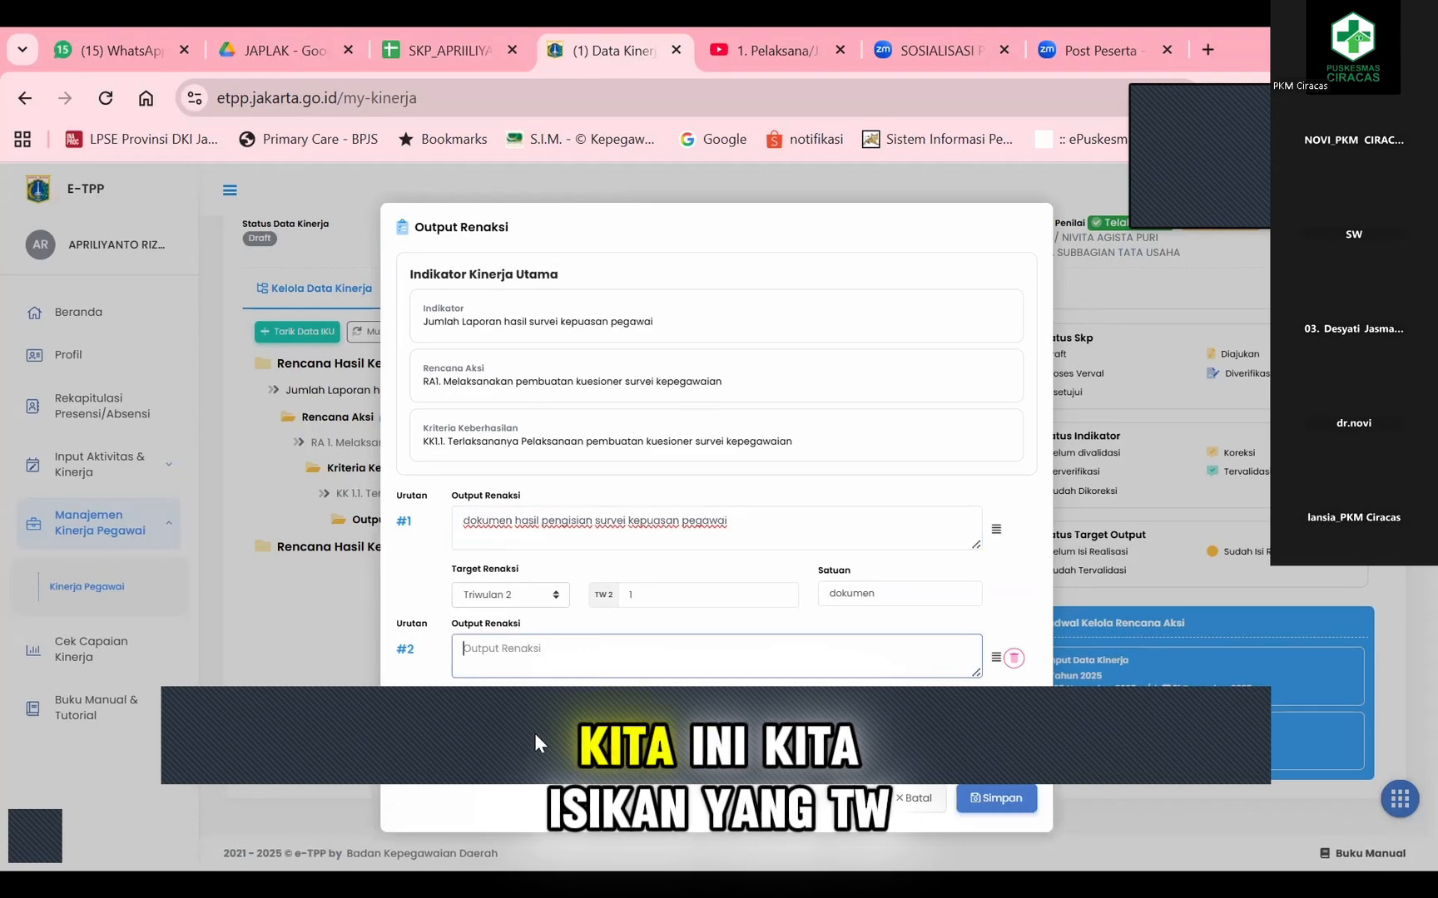
{"action": "key", "text": "ctrl+v"}
{"action": "left_click", "coordinate": [508, 718]}
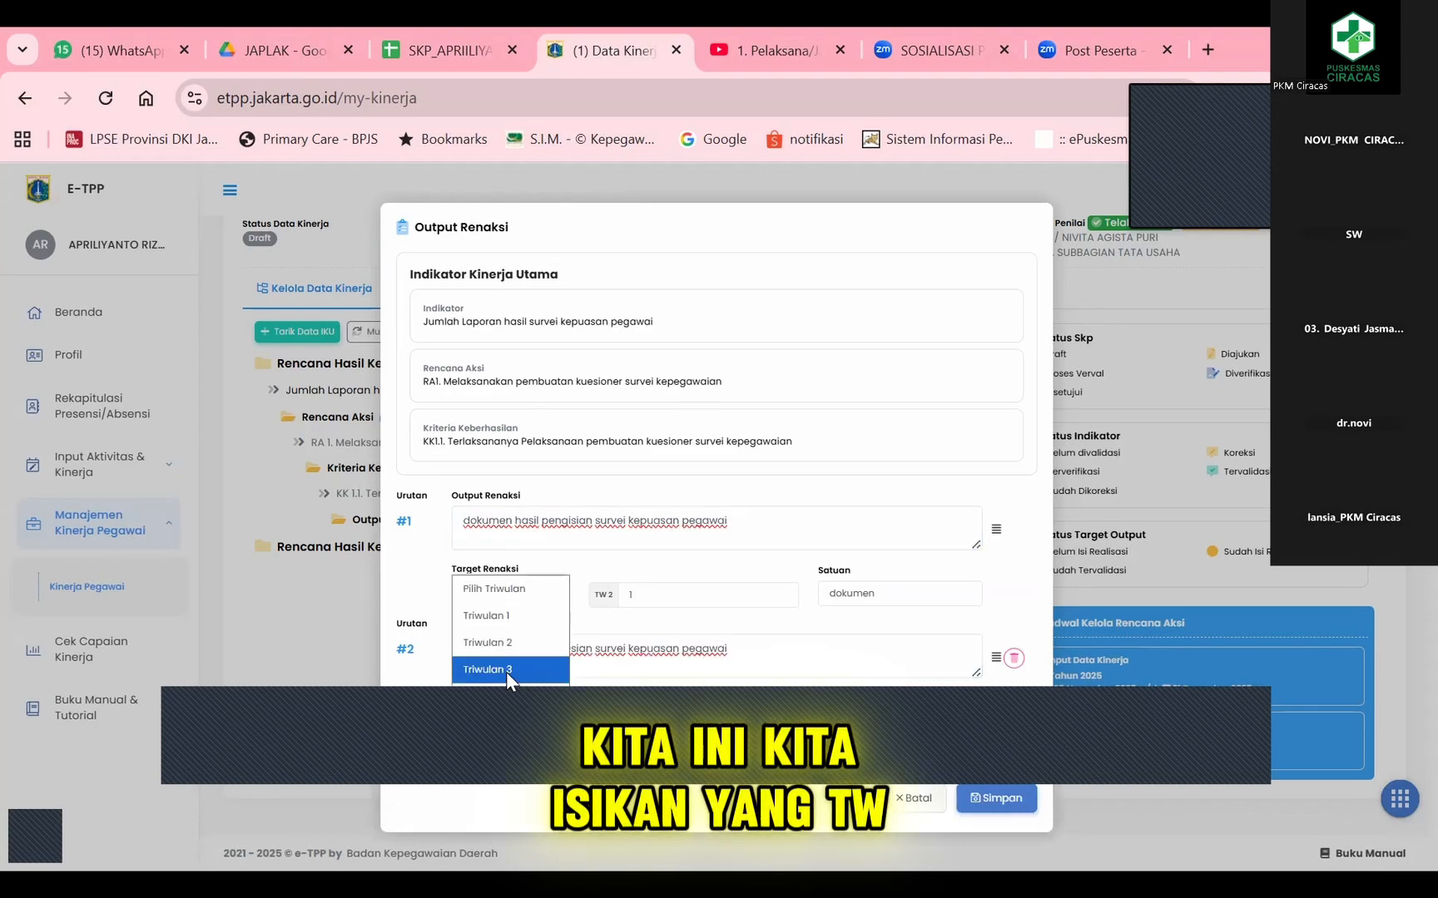
{"action": "left_click", "coordinate": [506, 673]}
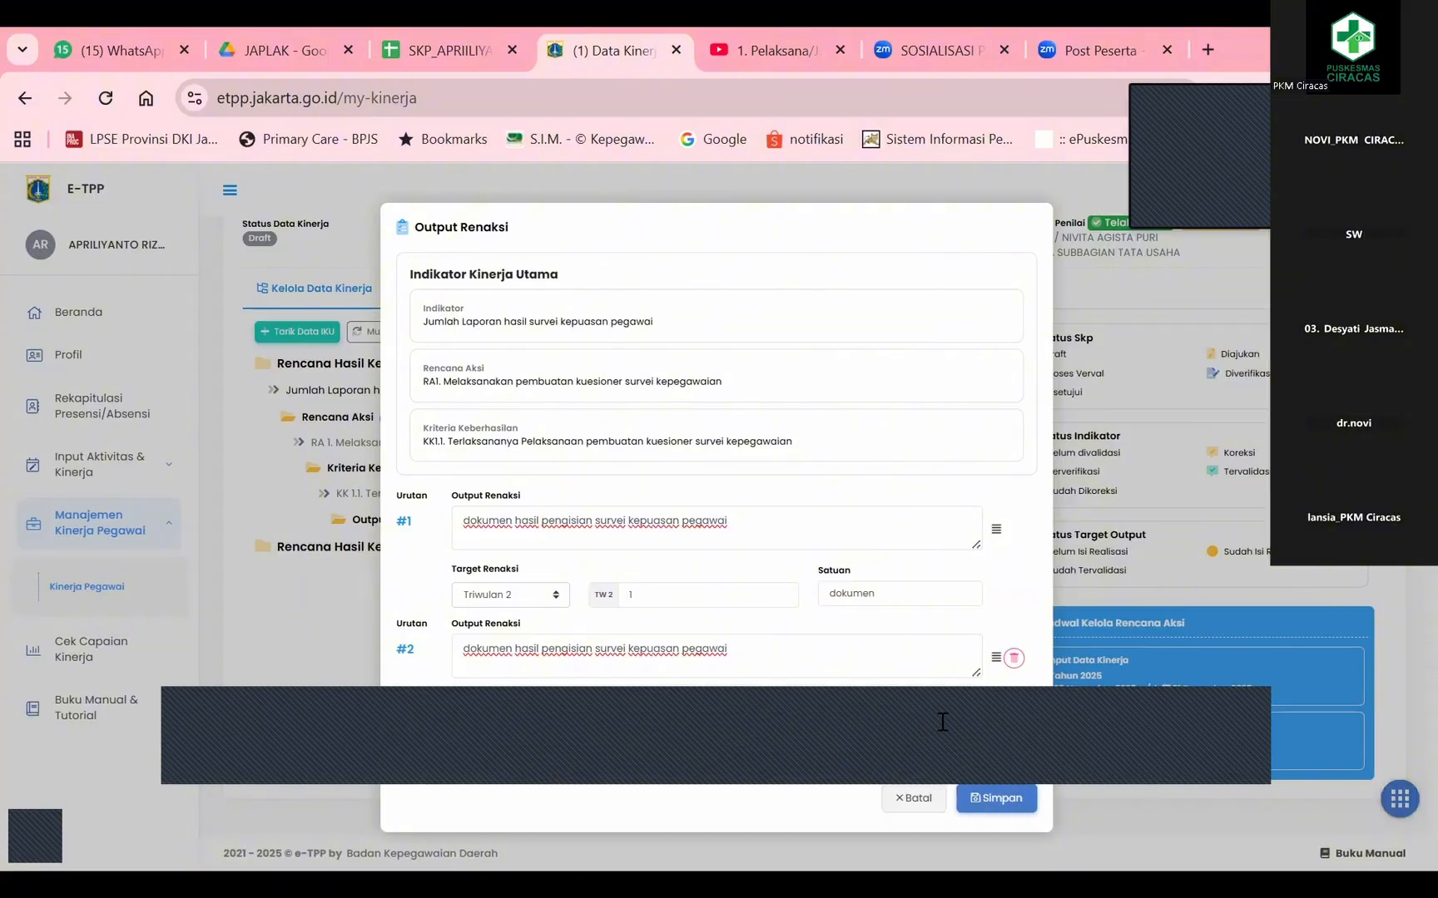
Add Output Renaksi #3 with the text copied from #2, target Triwulan 4, value 1 and unit "dokumen".
{"action": "left_click", "coordinate": [457, 754]}
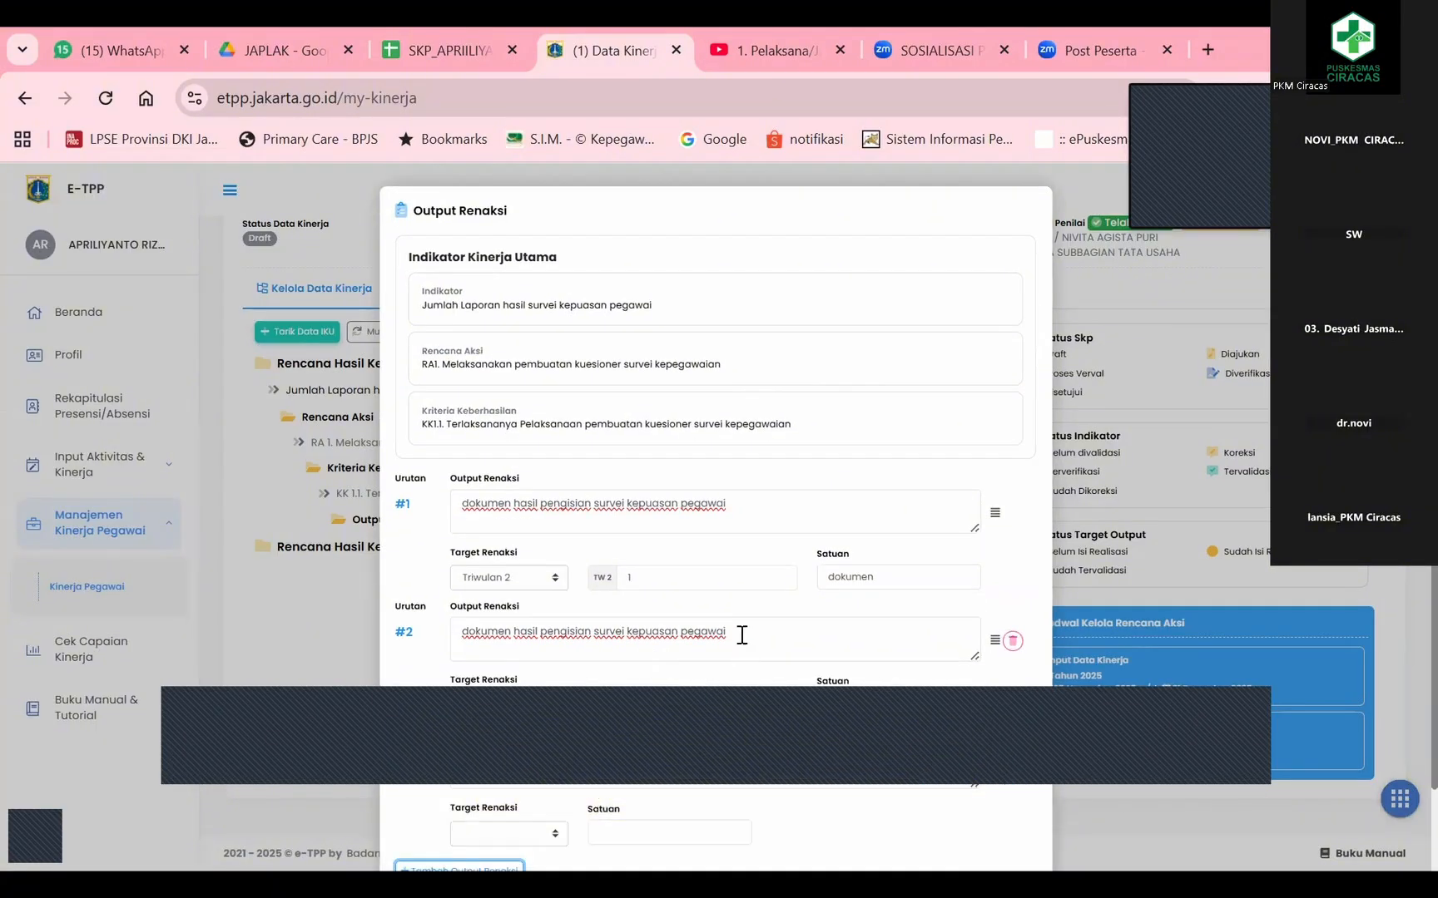
{"action": "left_click_drag", "start_coordinate": [741, 632], "coordinate": [454, 643]}
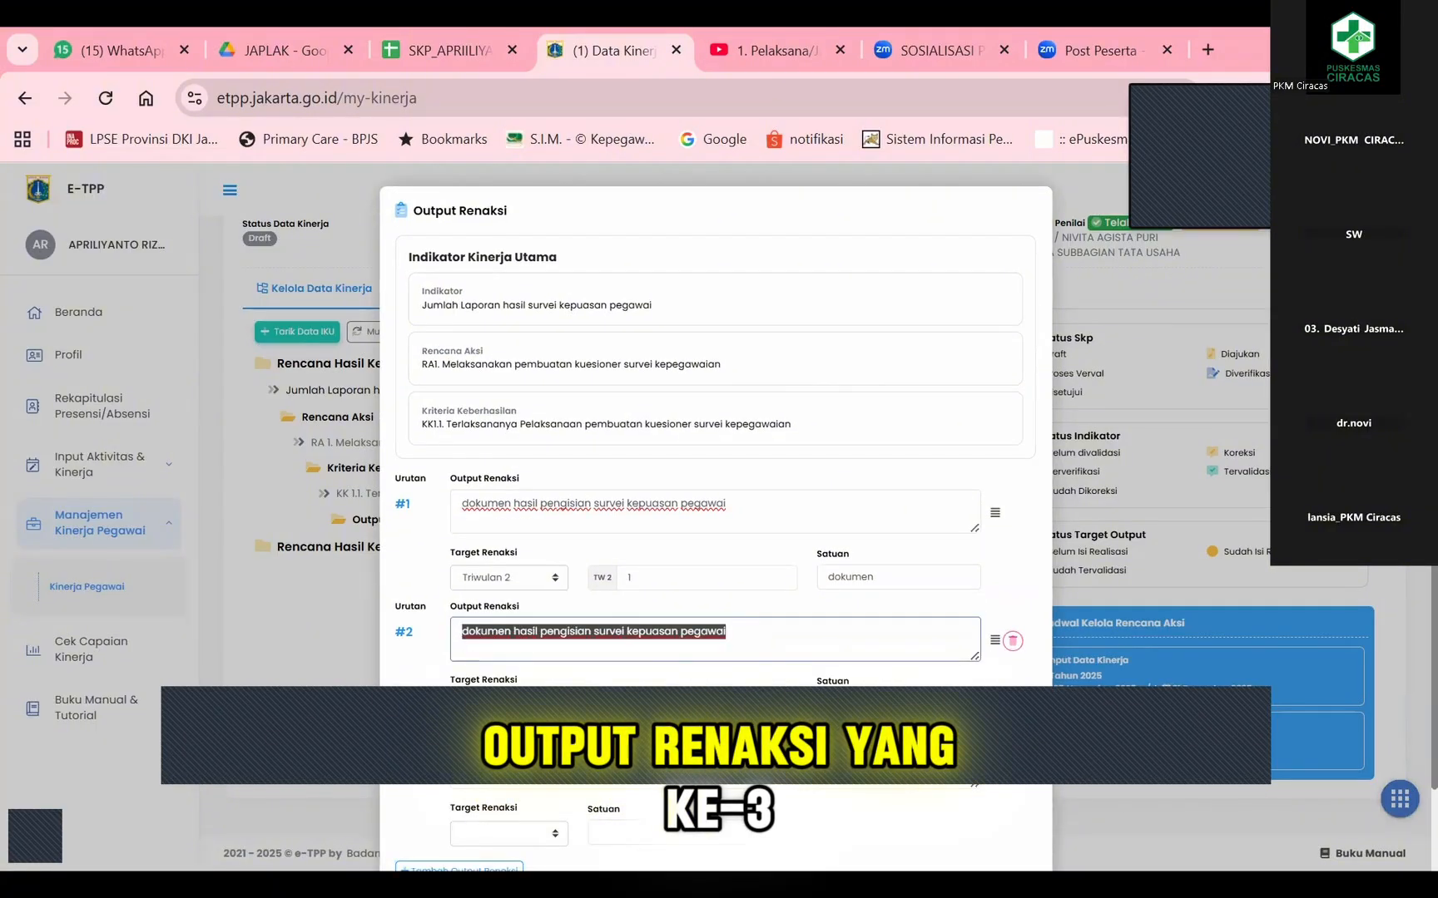
{"action": "left_click", "coordinate": [489, 764]}
{"action": "left_click", "coordinate": [490, 825]}
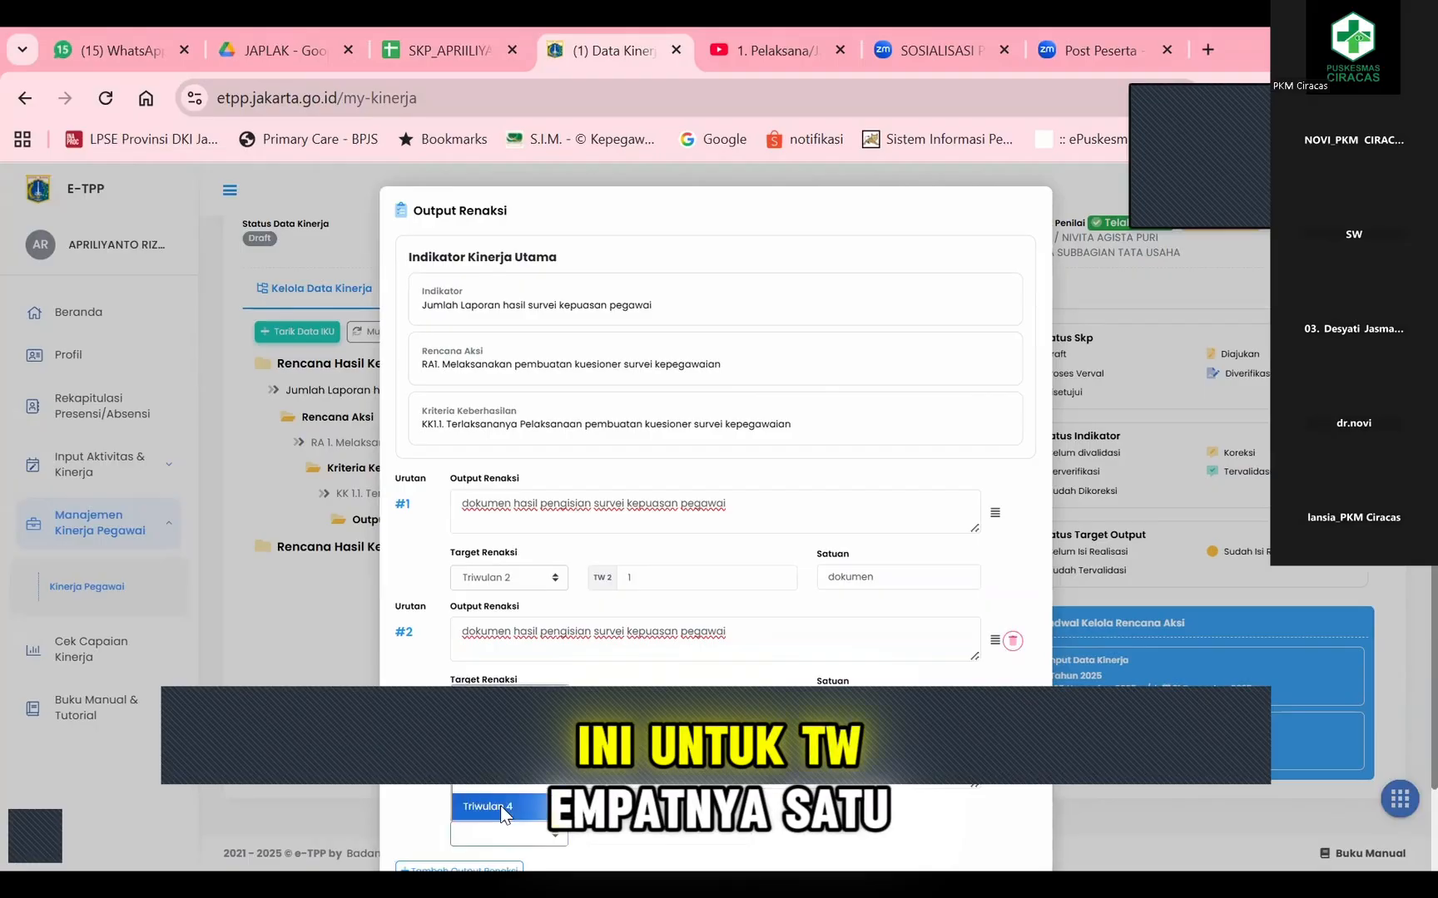
{"action": "left_click", "coordinate": [500, 806]}
{"action": "left_click", "coordinate": [838, 832]}
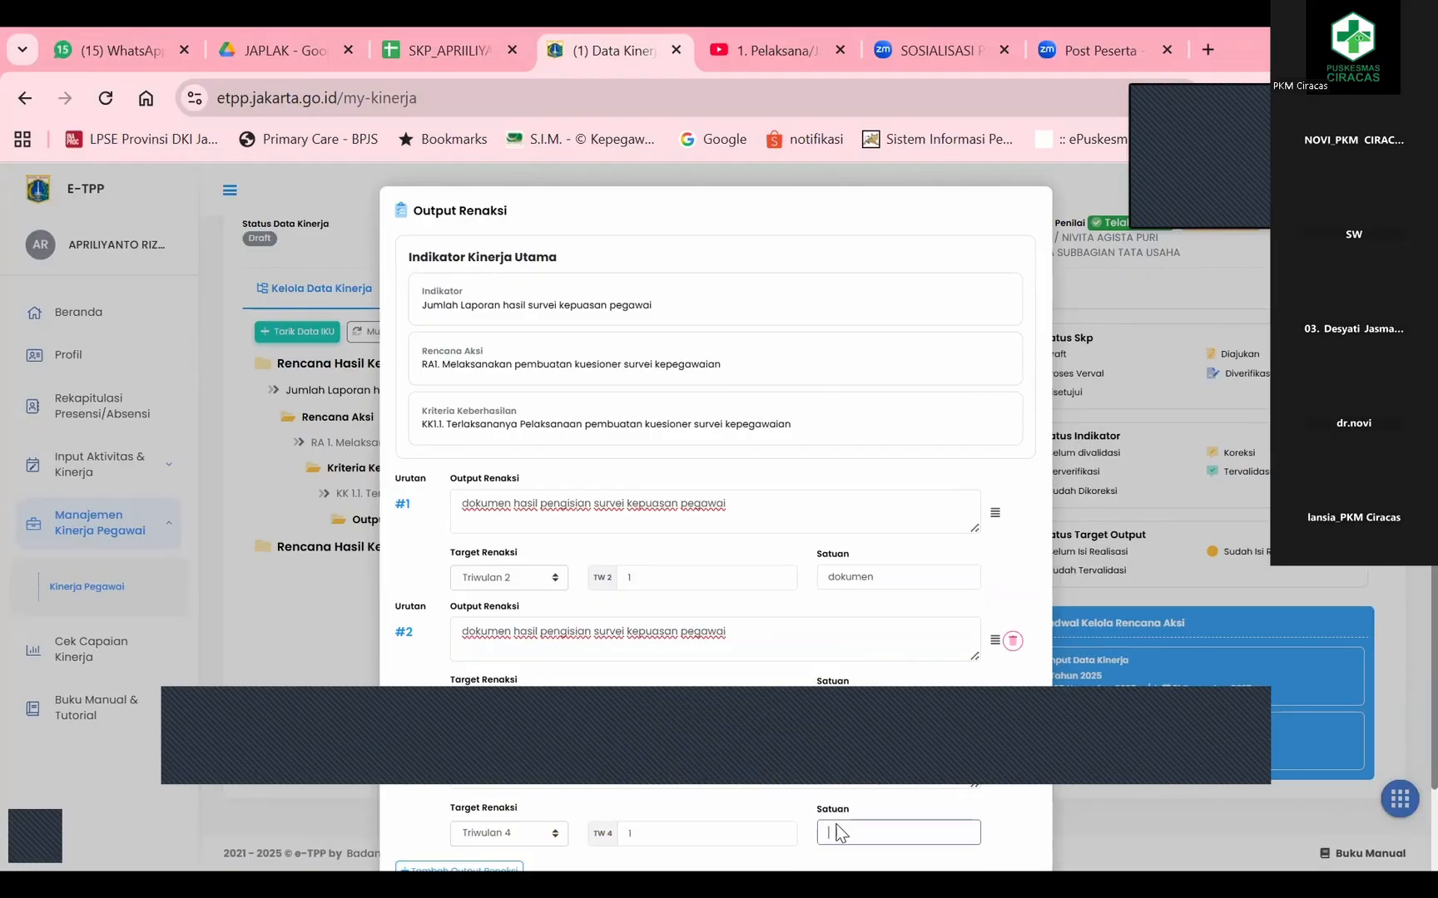
{"action": "type", "text": "dokumen"}
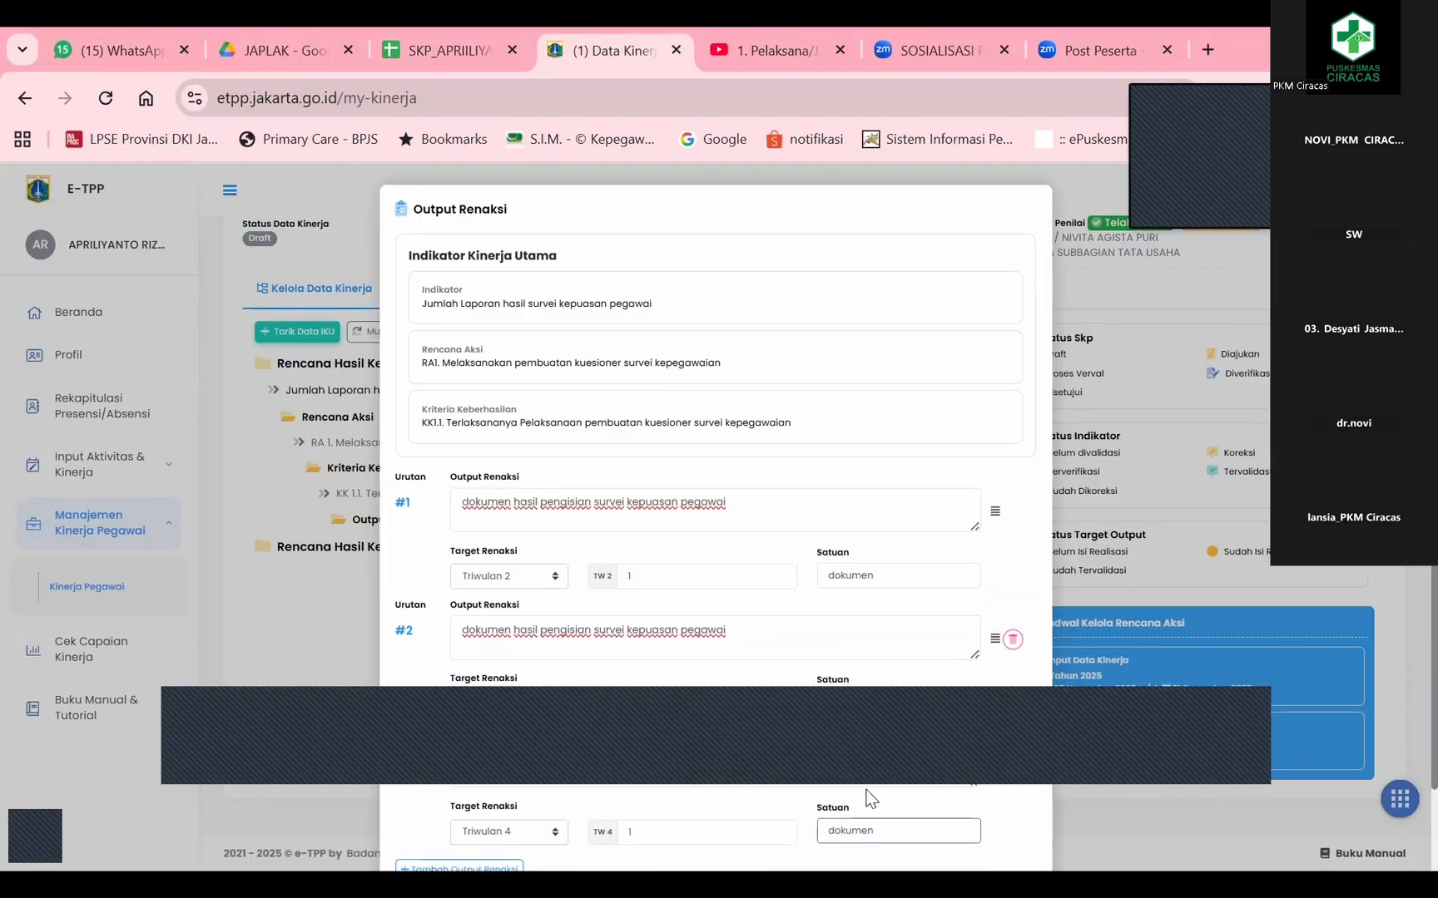
Save the three Output Renaksi entries and confirm the save.
{"action": "scroll", "coordinate": [915, 812], "scroll_direction": "down", "scroll_amount": 2}
{"action": "left_click", "coordinate": [993, 824]}
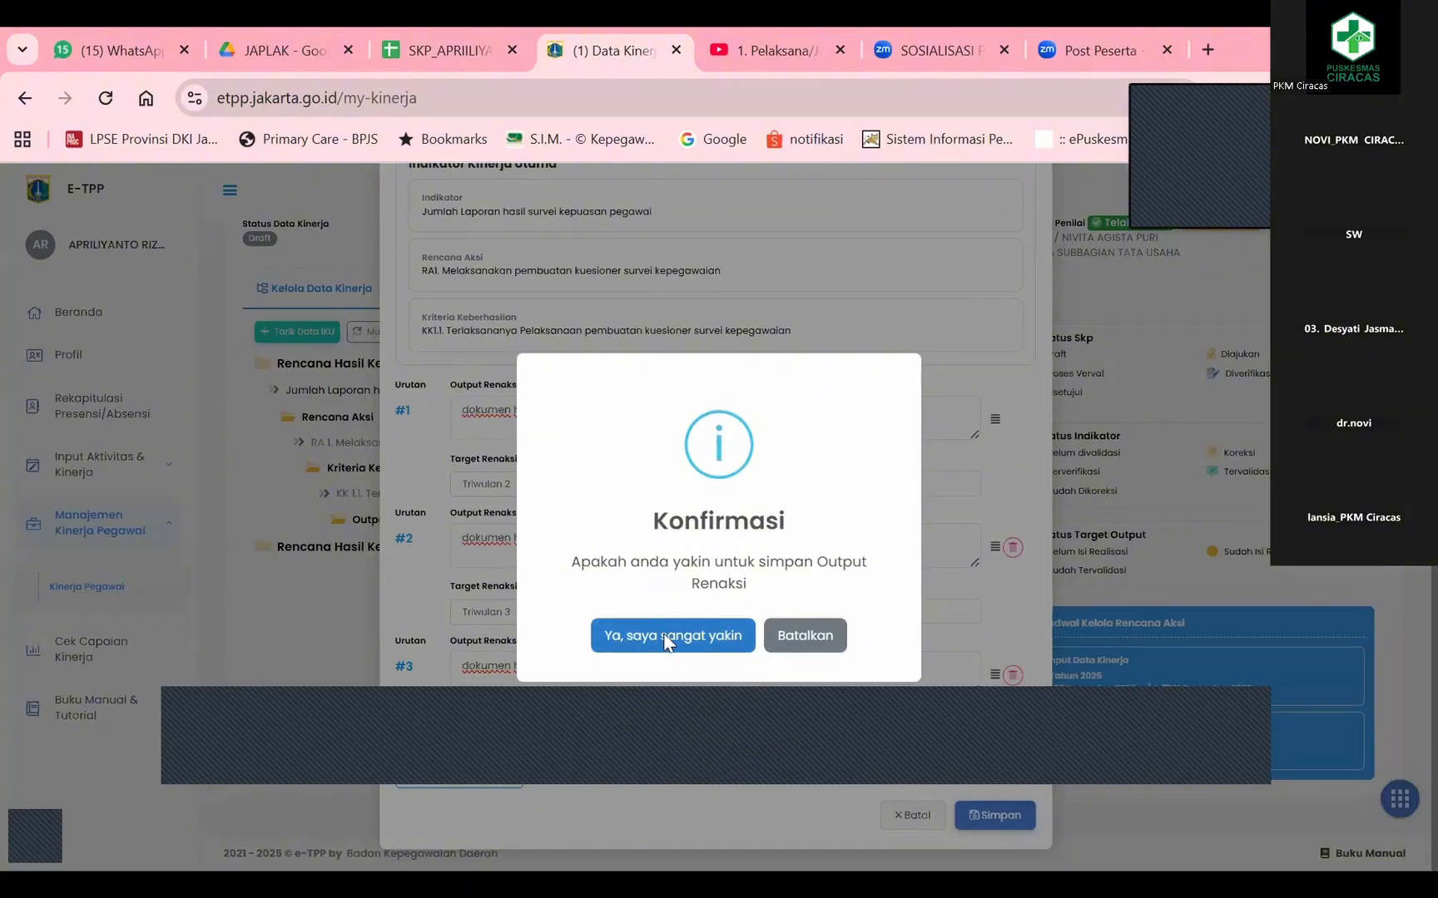
{"action": "left_click", "coordinate": [667, 637]}
{"action": "left_click", "coordinate": [715, 624]}
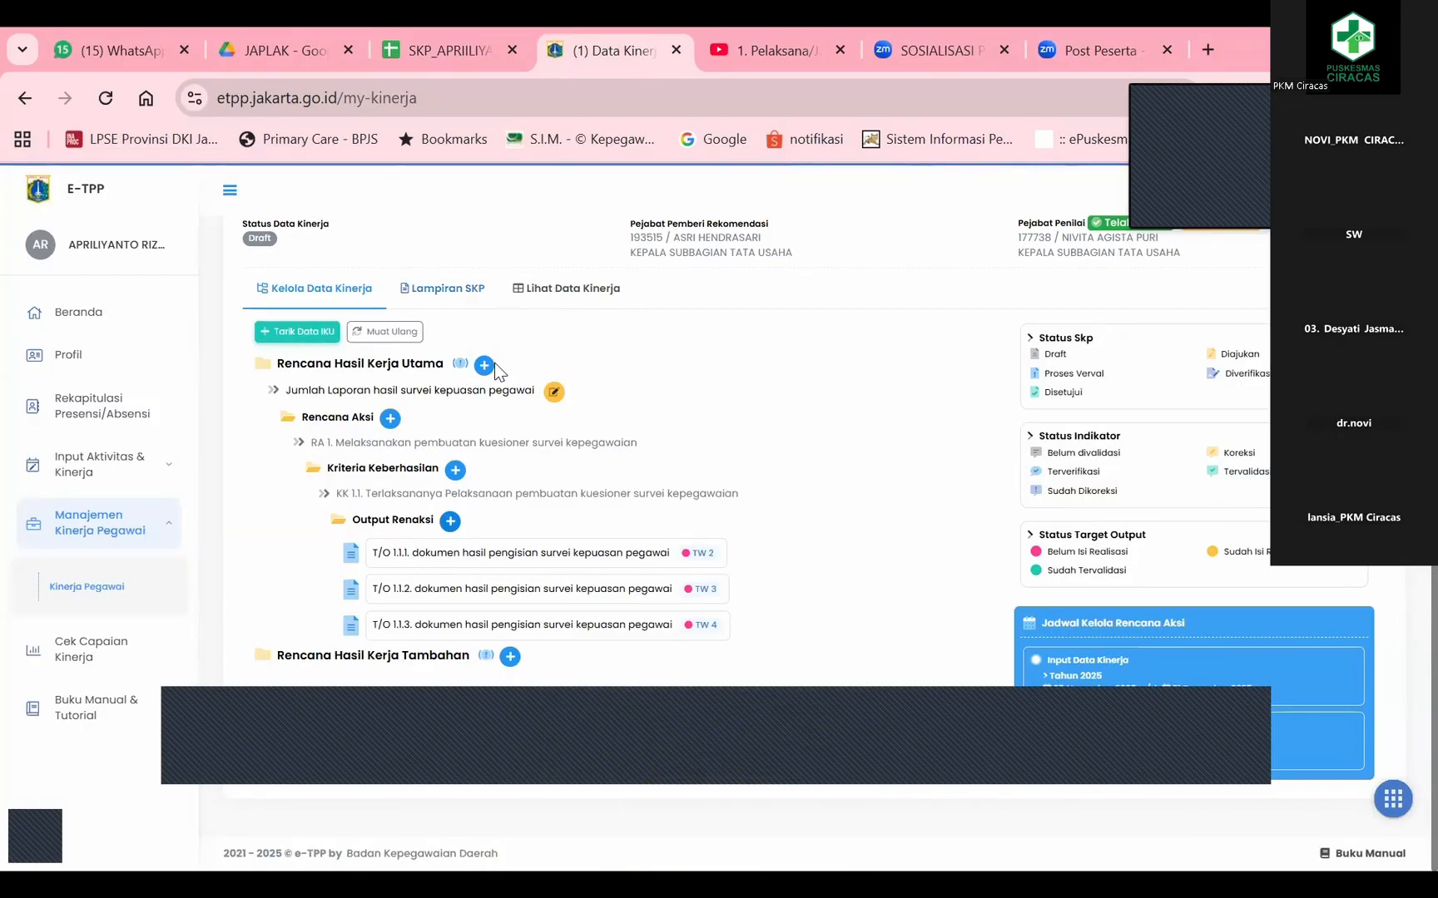
View the Kriteria Keberhasilan entry under RA 1 in its editing form and close it without changes.
{"action": "left_click", "coordinate": [455, 470]}
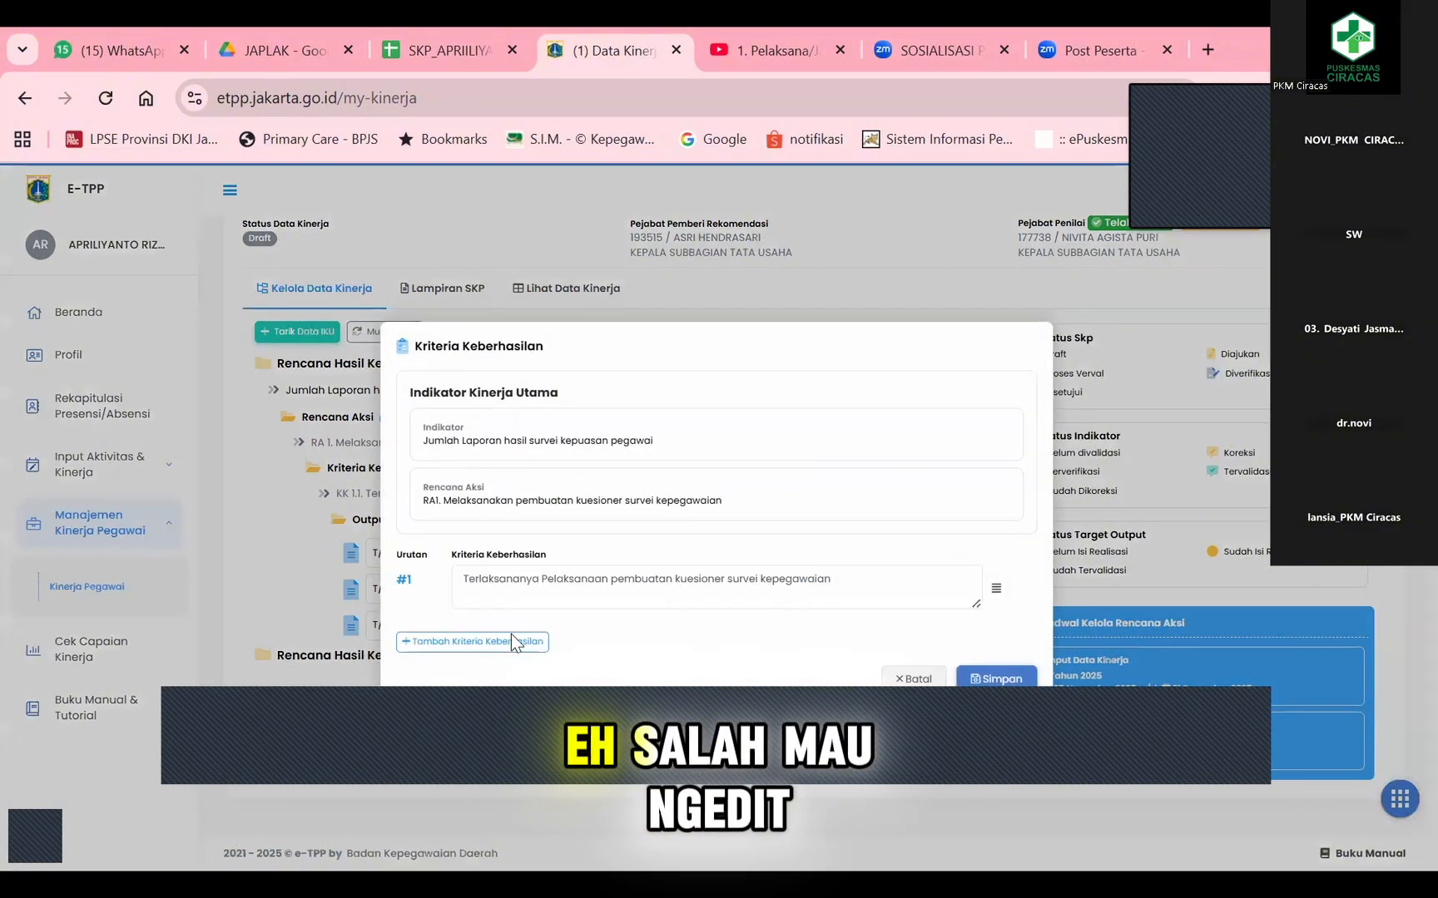
{"action": "left_click", "coordinate": [913, 678]}
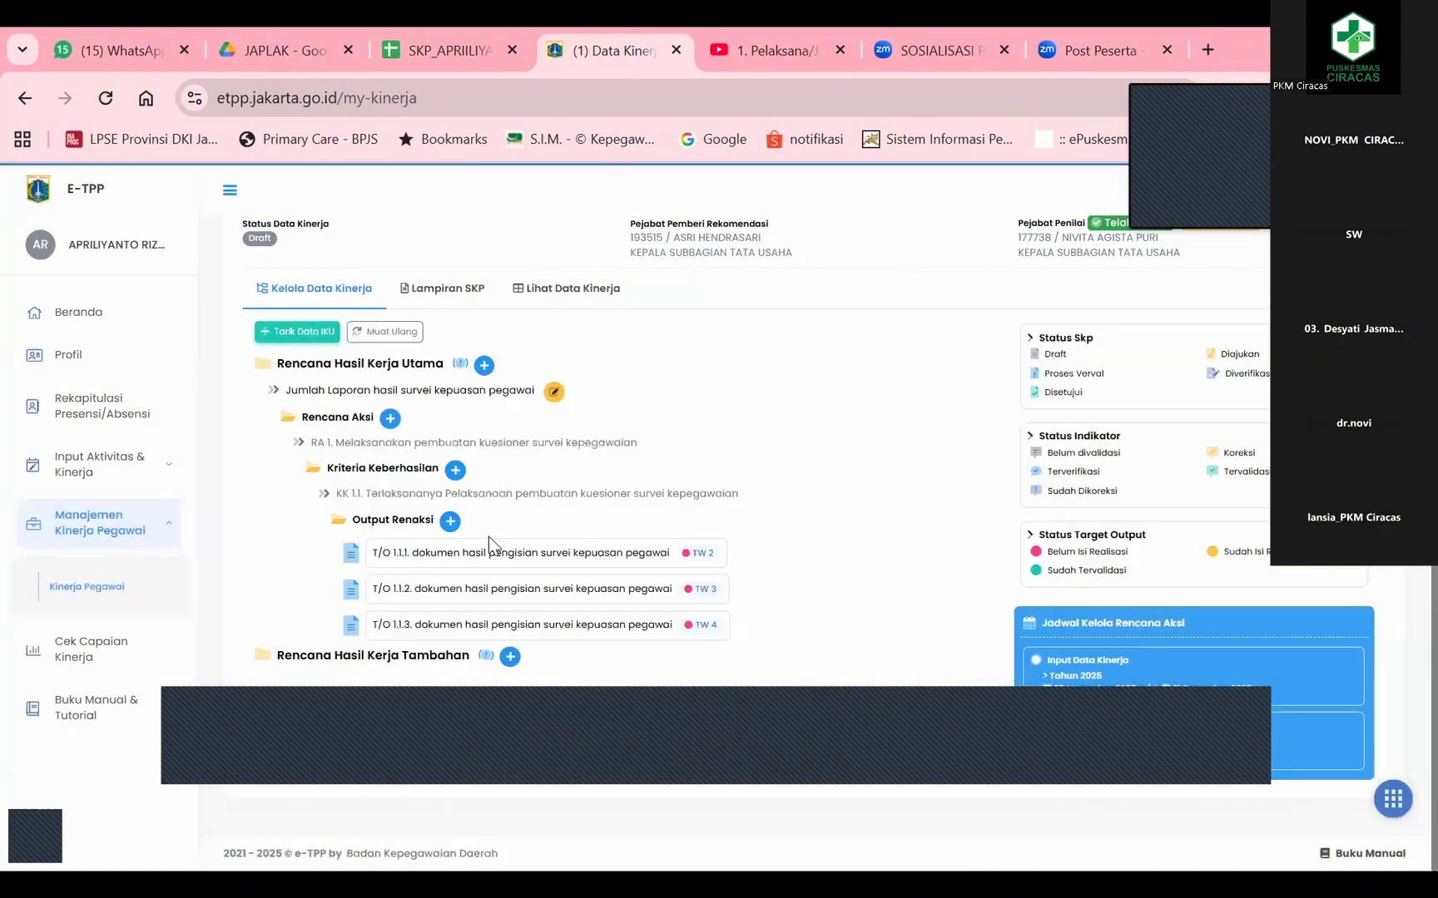
{"action": "left_click", "coordinate": [456, 471]}
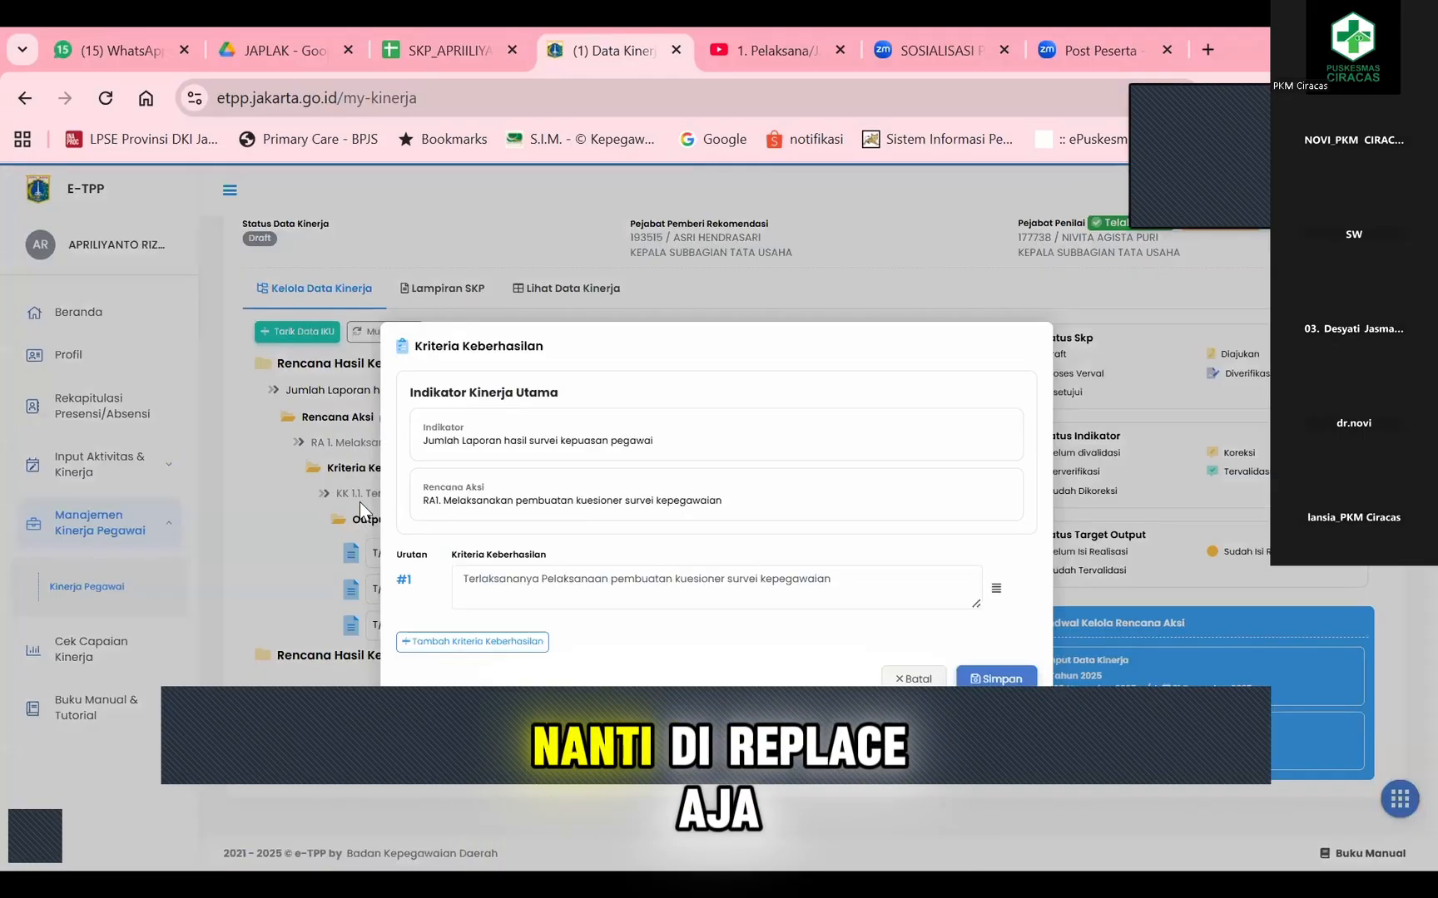
{"action": "left_click", "coordinate": [913, 678]}
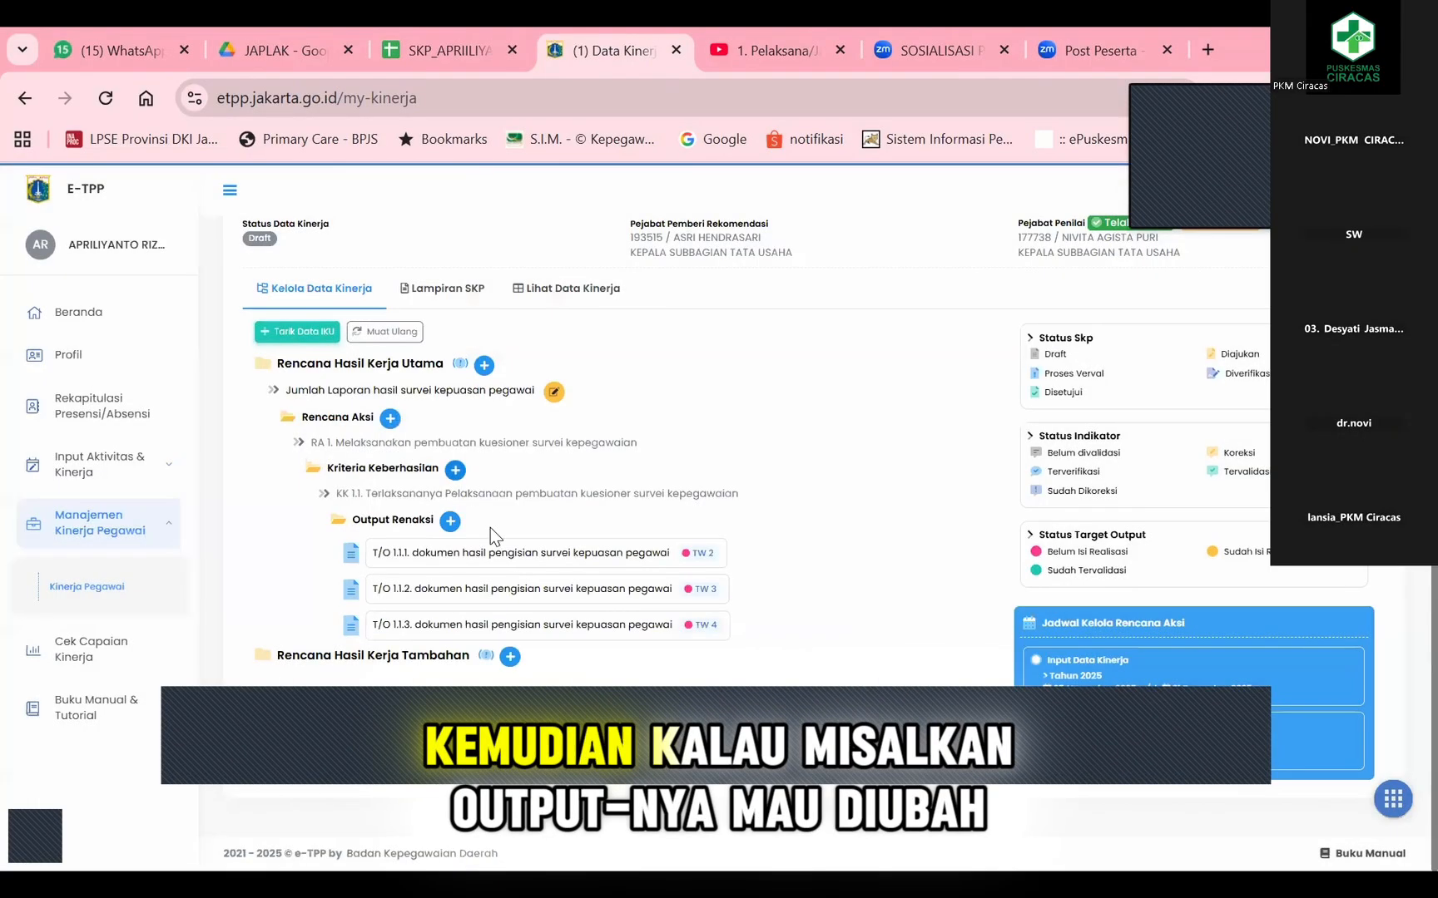
Review the Output Renaksi entries of KK 1.1 in their editing form and close it without saving.
{"action": "left_click", "coordinate": [449, 522]}
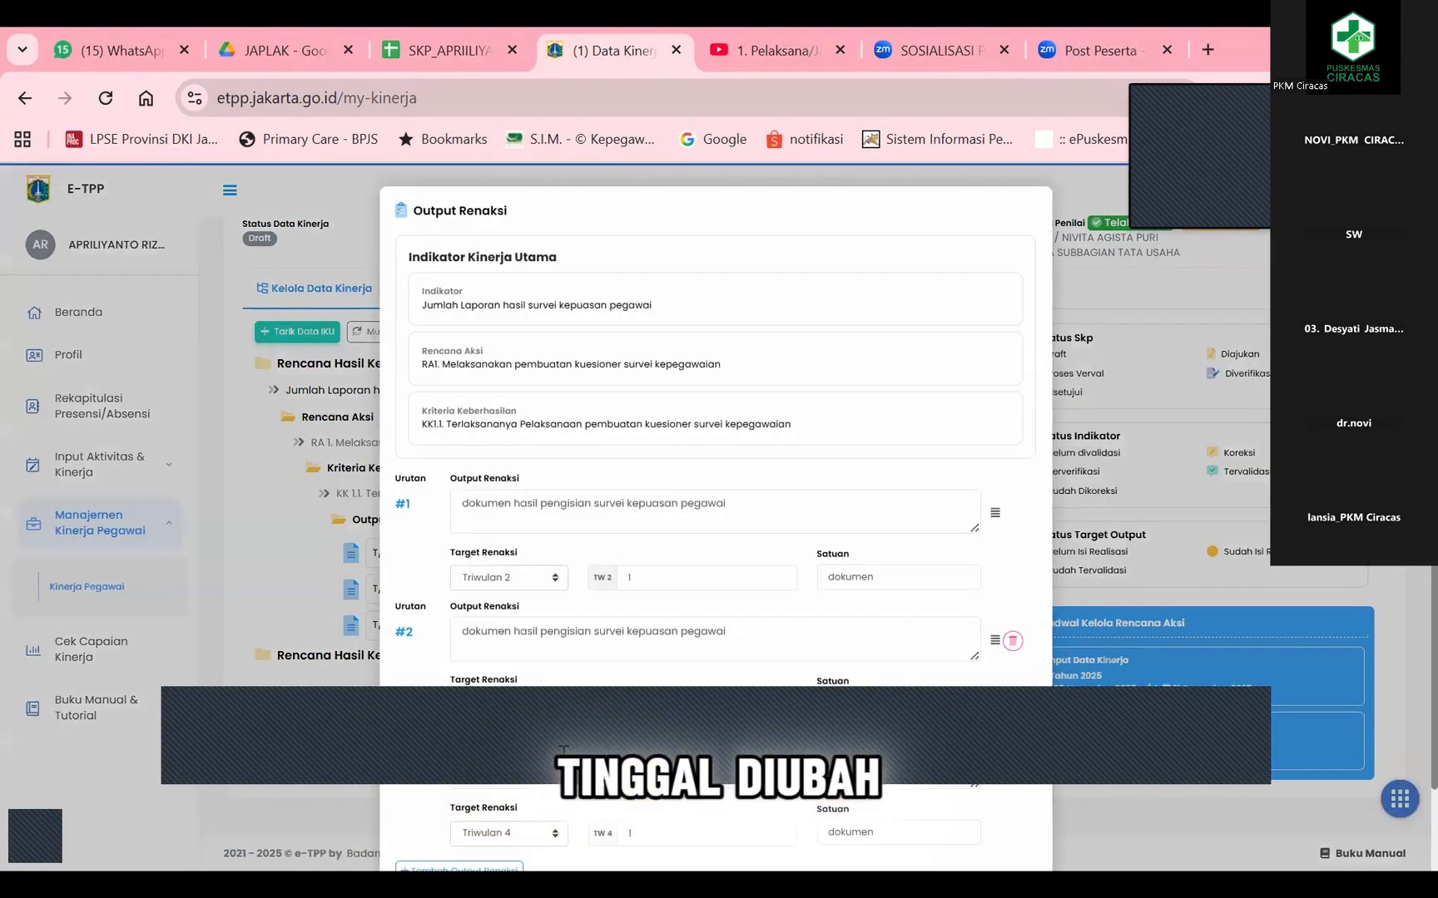
{"action": "scroll", "coordinate": [976, 424], "scroll_direction": "down", "scroll_amount": 2}
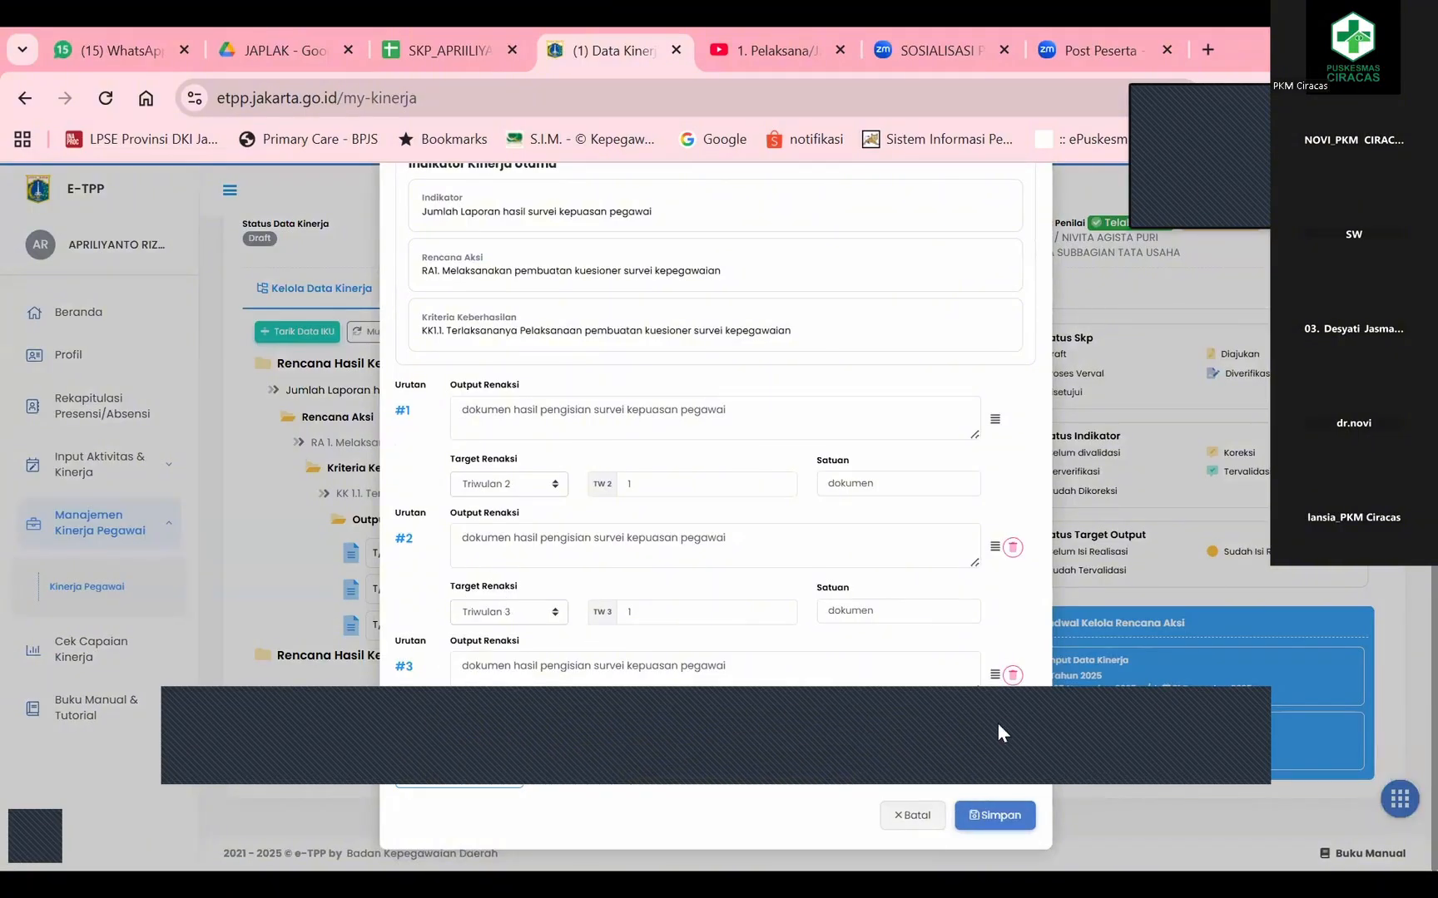
{"action": "left_click", "coordinate": [910, 819]}
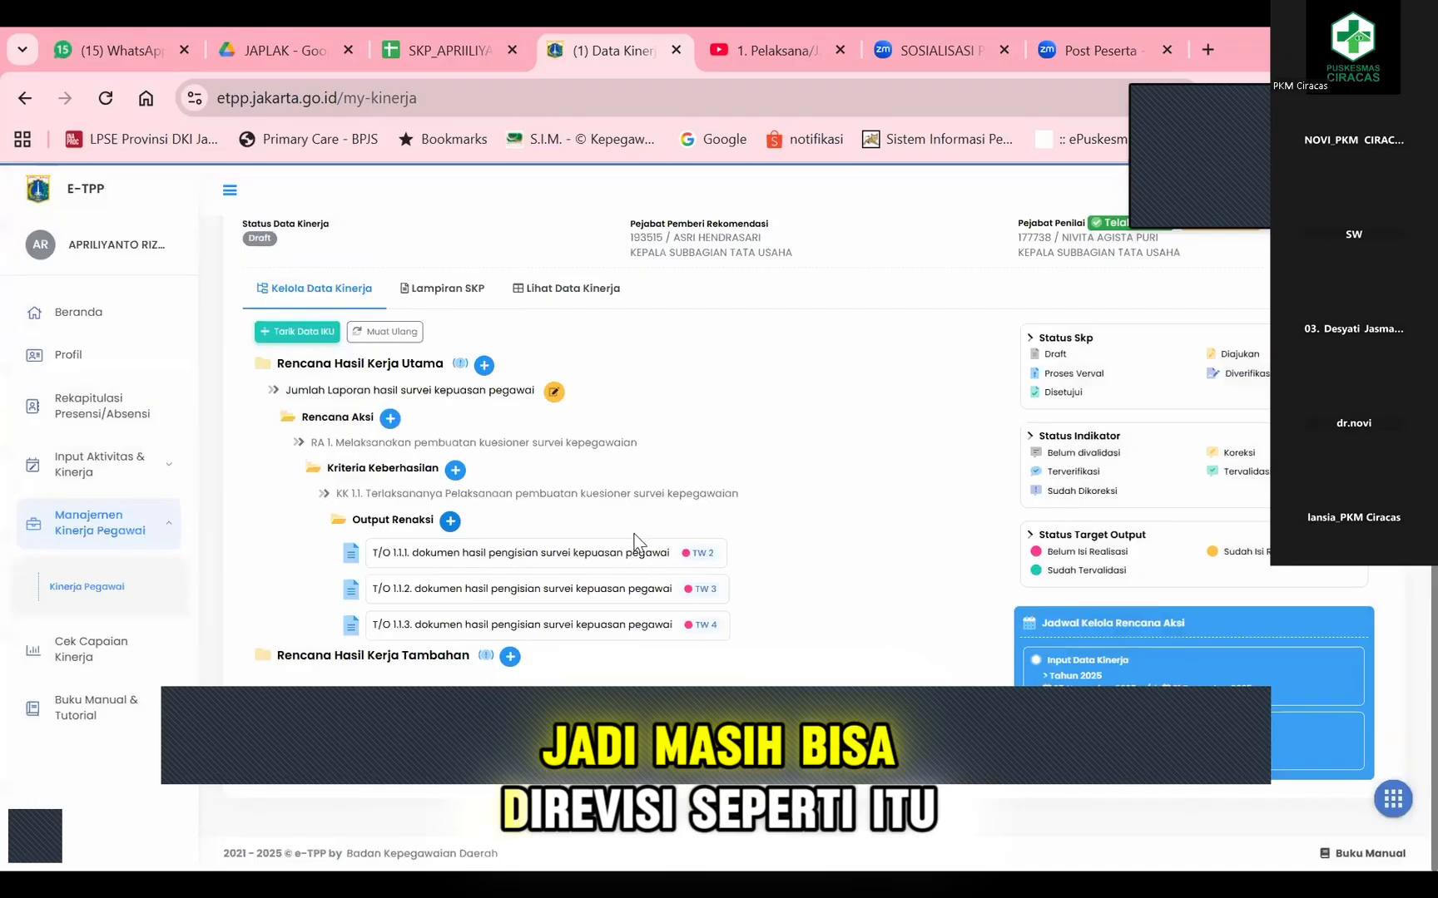